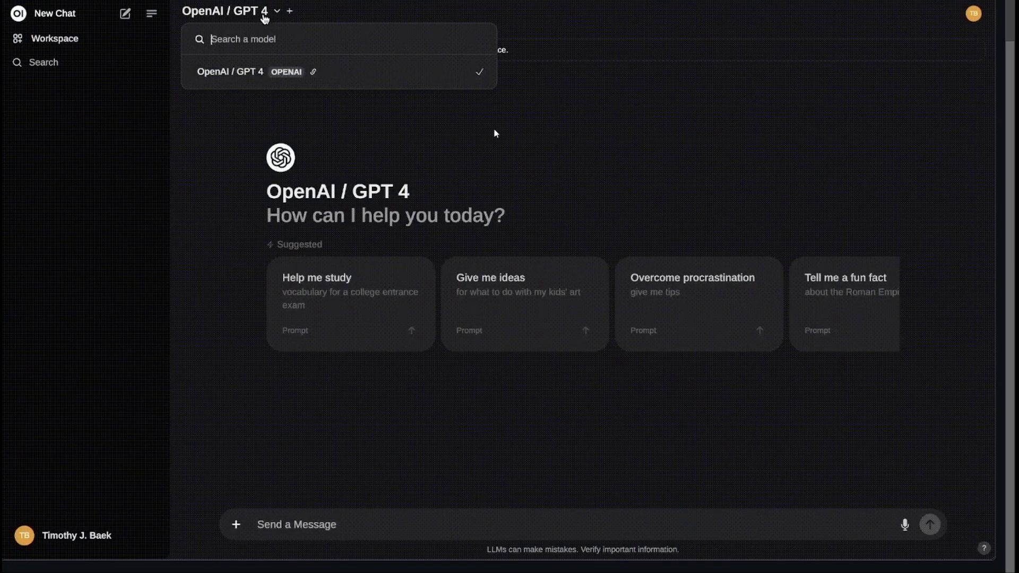
Step: Pull llama3 from Ollama.com and make llama3:latest the chat's model
text(llama3)
click(353, 96)
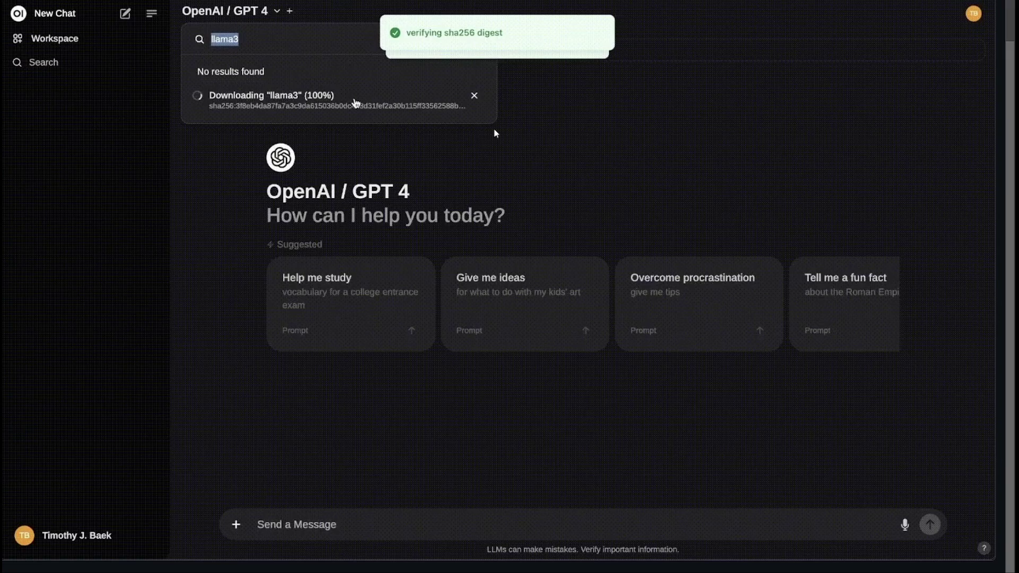
click(352, 80)
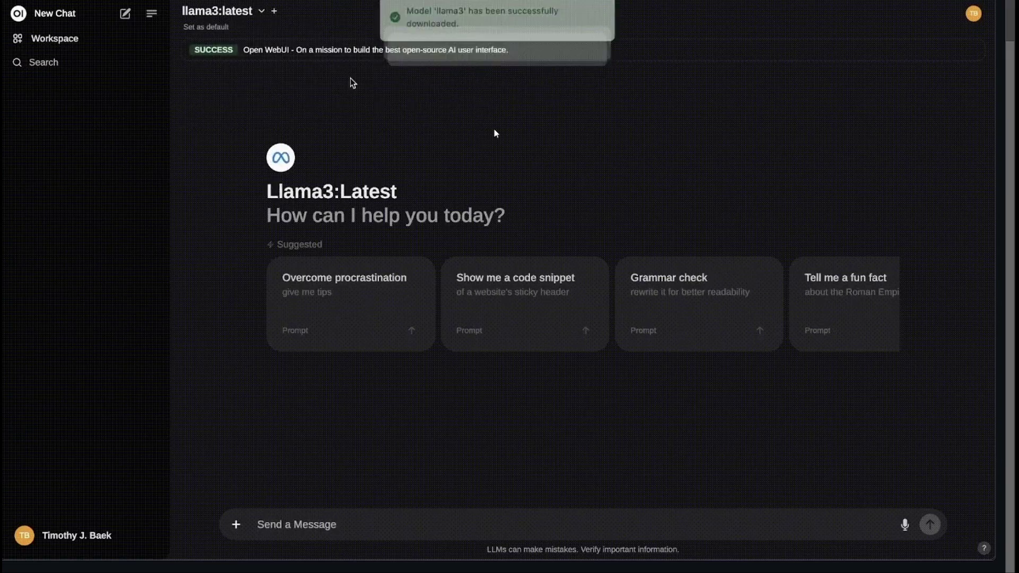
click(236, 524)
click(313, 523)
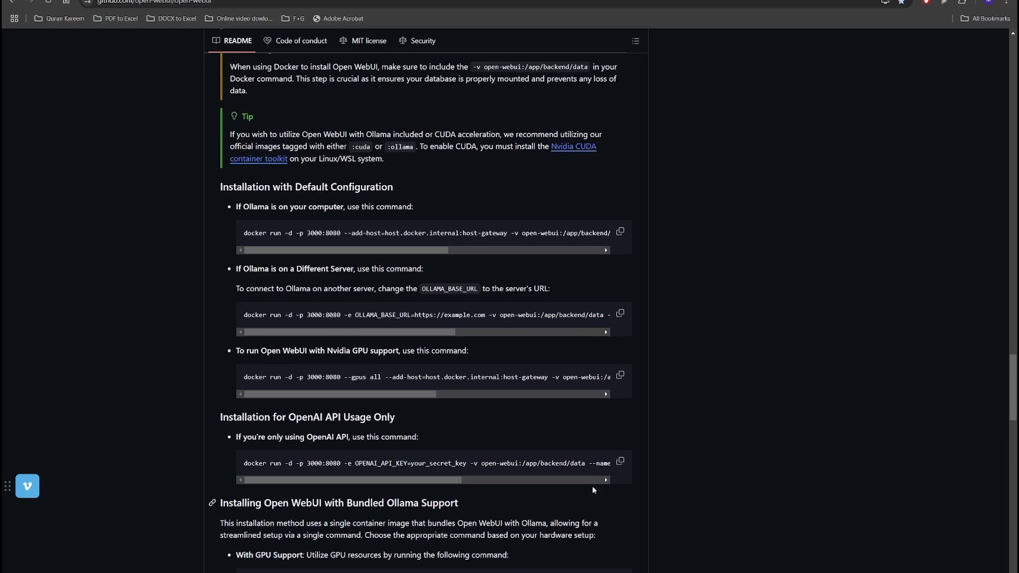
Step: Scroll the Open WebUI README back up to the 'How to Install' section
scroll(593, 489, up, 4)
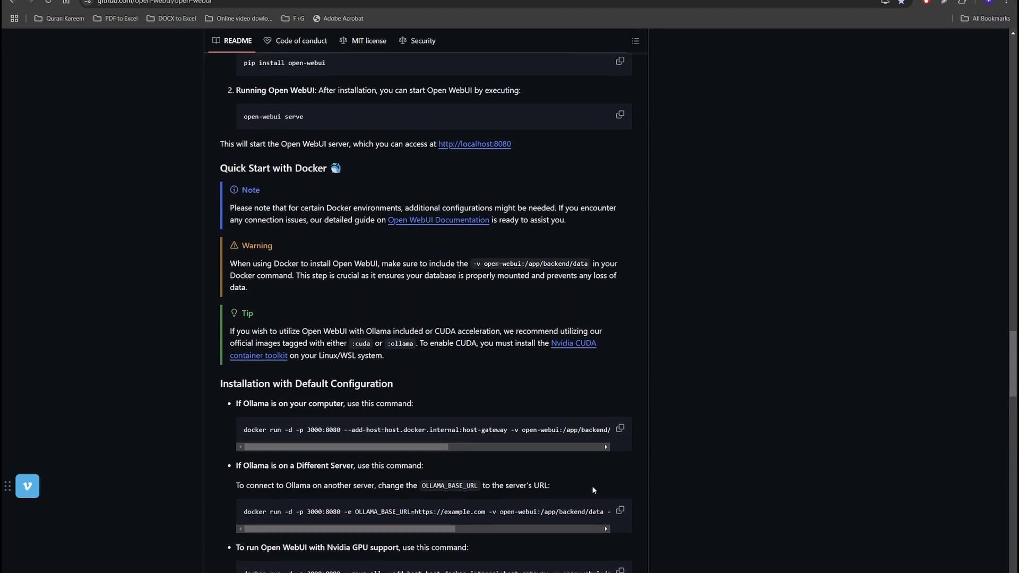
scroll(594, 489, up, 3)
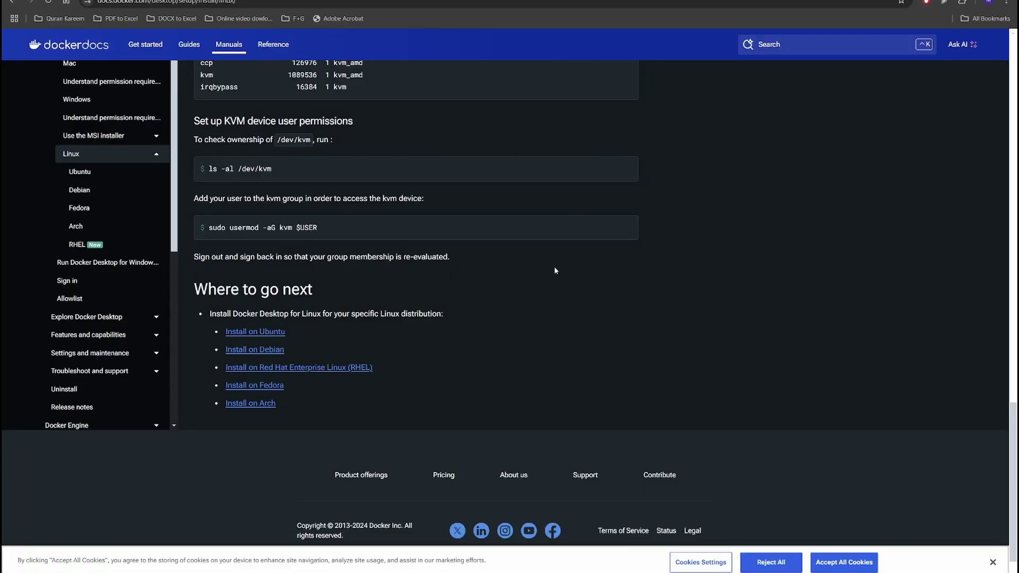
scroll(555, 269, up, 5)
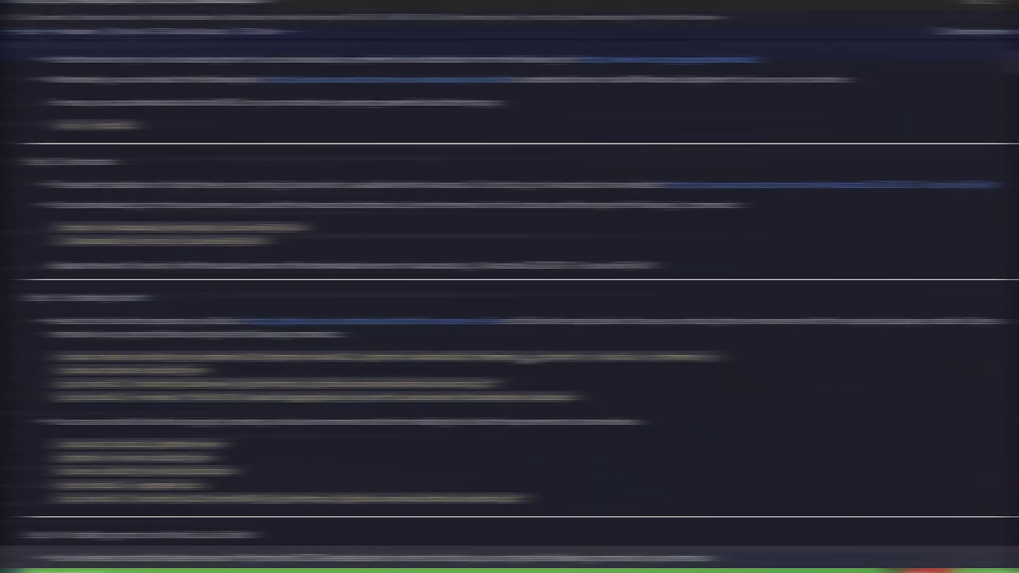
Step: Scroll the RICS APC fine-tuning notebook from Step 1.4 past Step 2 to Steps 3 and 4
scroll(526, 362, down, 6)
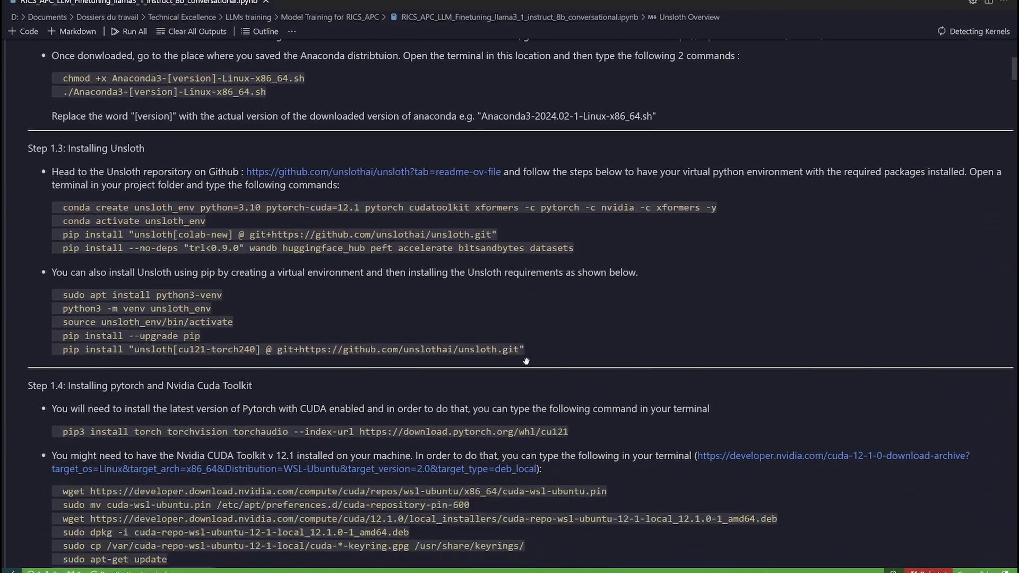
scroll(526, 361, down, 9)
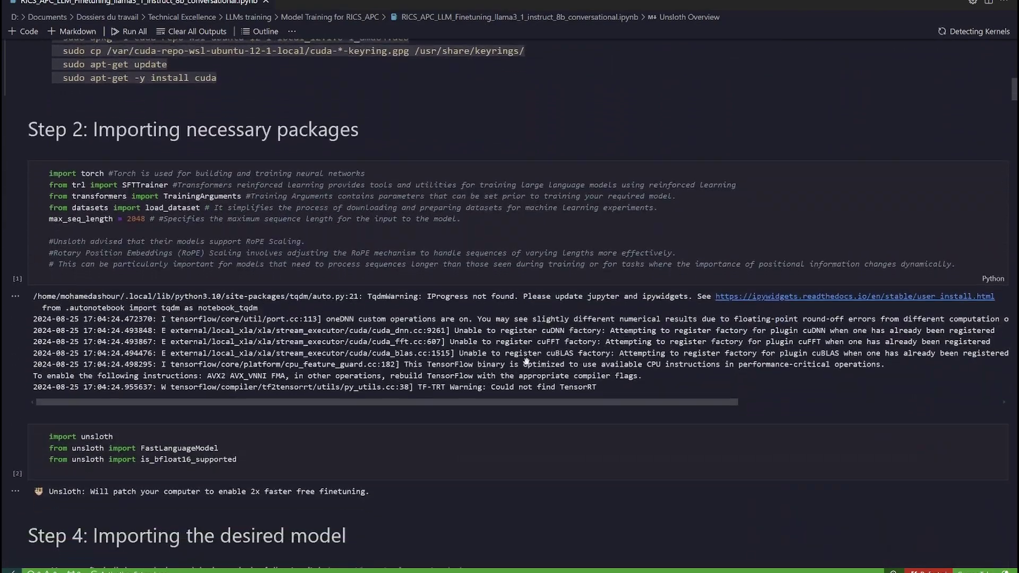
scroll(526, 362, down, 8)
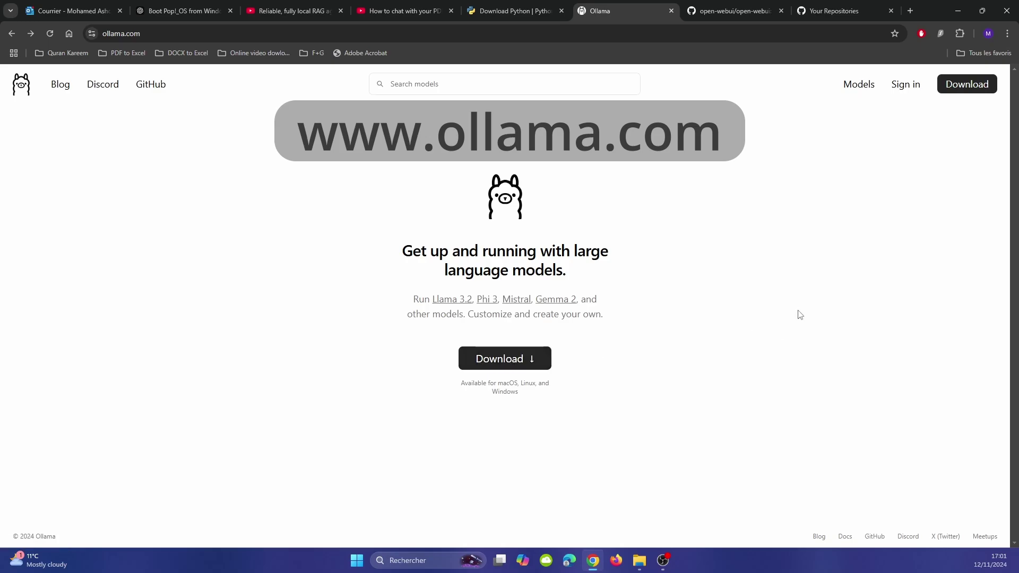
Step: Open Ollama's Models library and launch Command Prompt as administrator
click(859, 84)
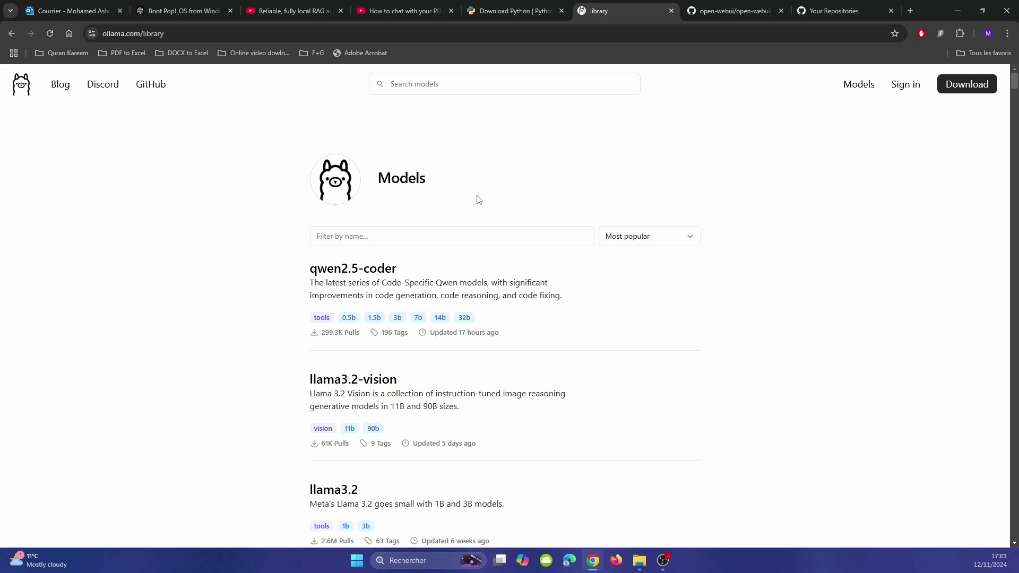
key(super)
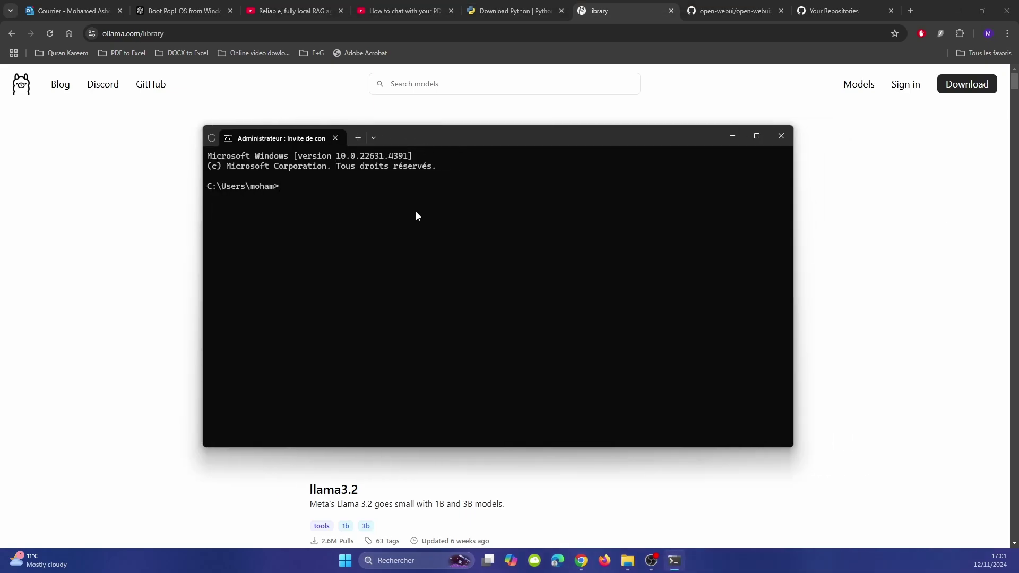
Step: List the installed Ollama models with 'ollama list' and select the output
text(ollama list)
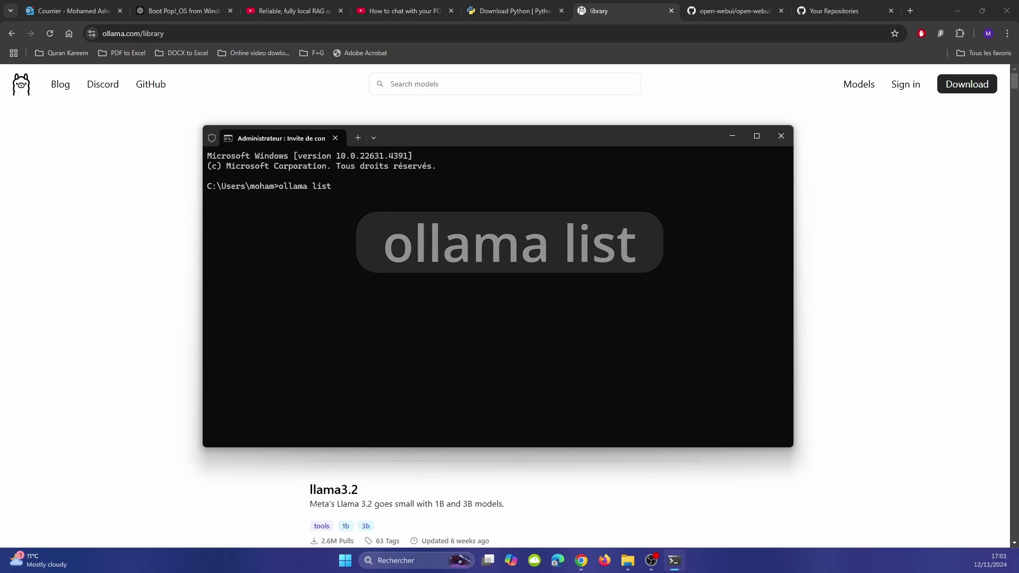
key(Return)
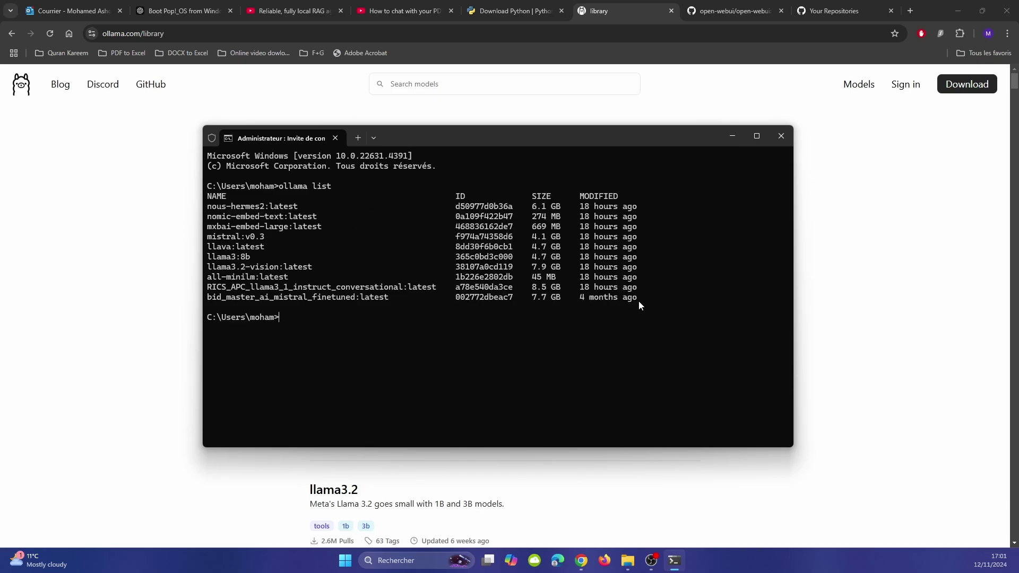
drag(639, 301, 209, 210)
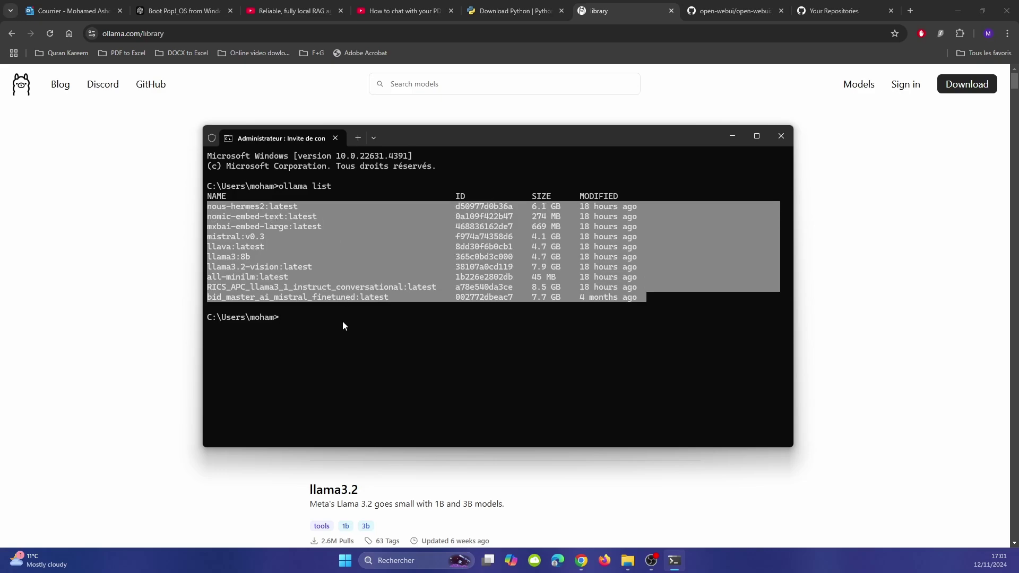
Step: Copy the model name from the llama3.2-vision run command in Ollama's library
text(ollama pull)
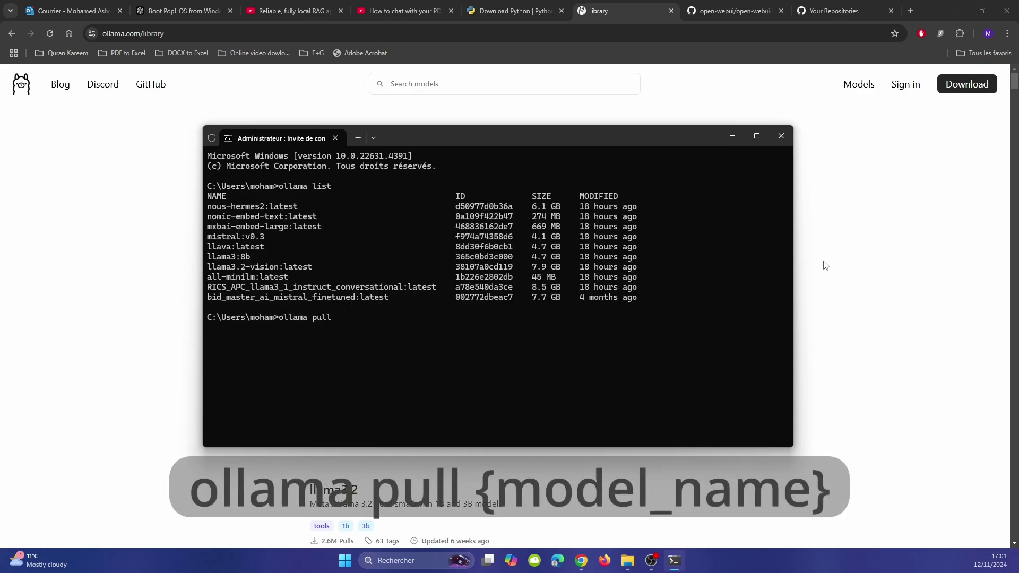
click(825, 265)
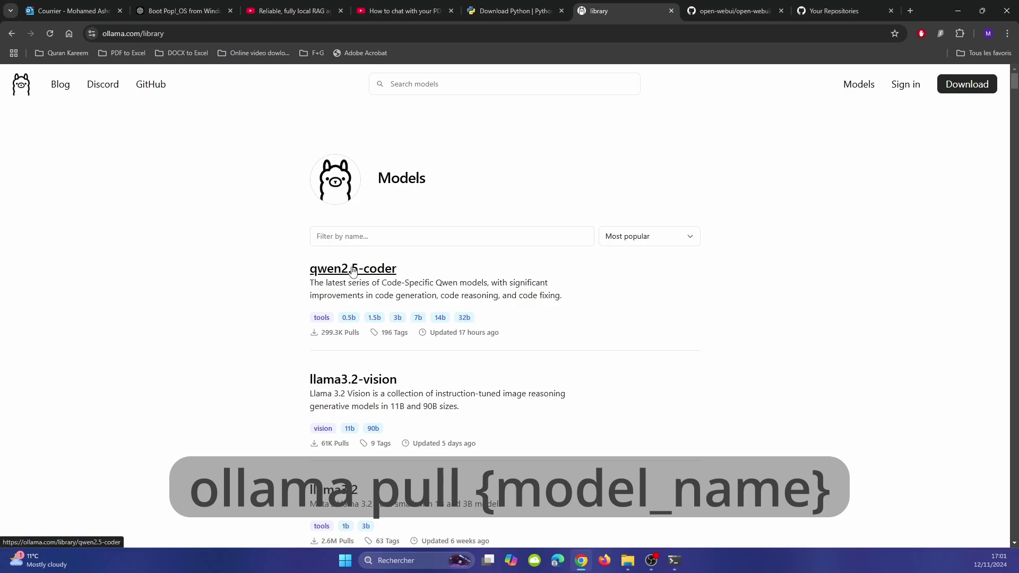
click(345, 389)
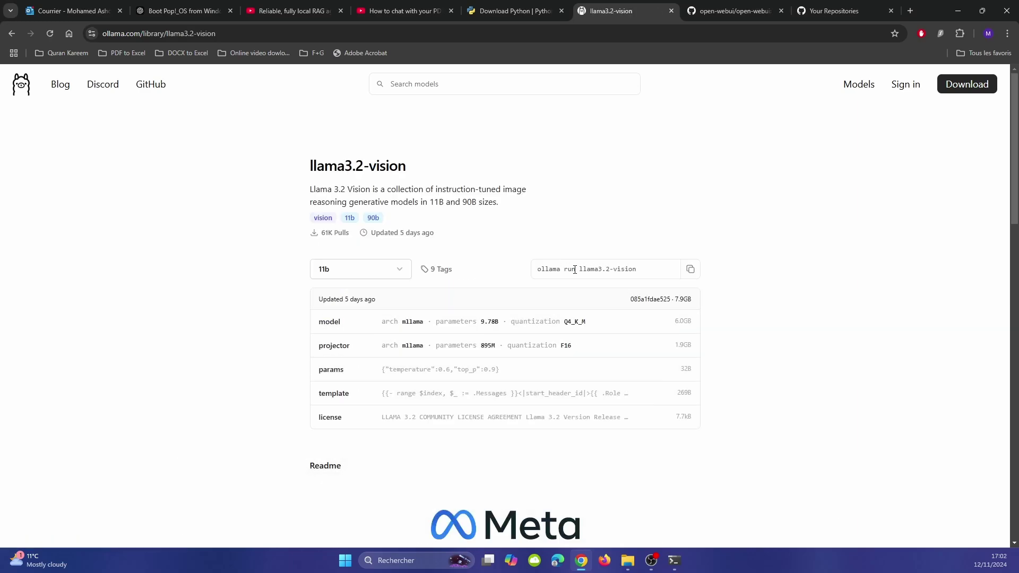
drag(636, 270, 575, 273)
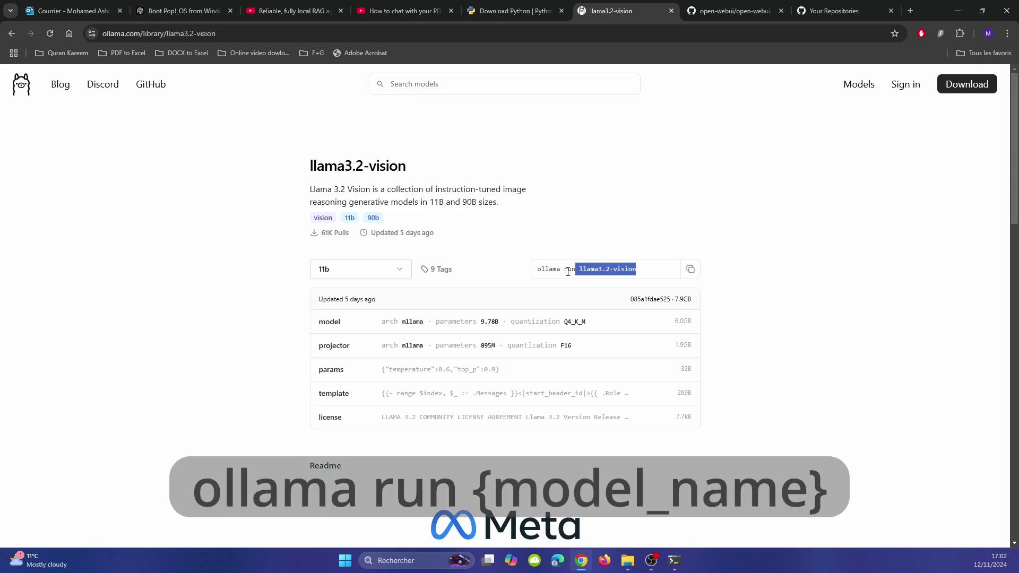
key(alt+Tab)
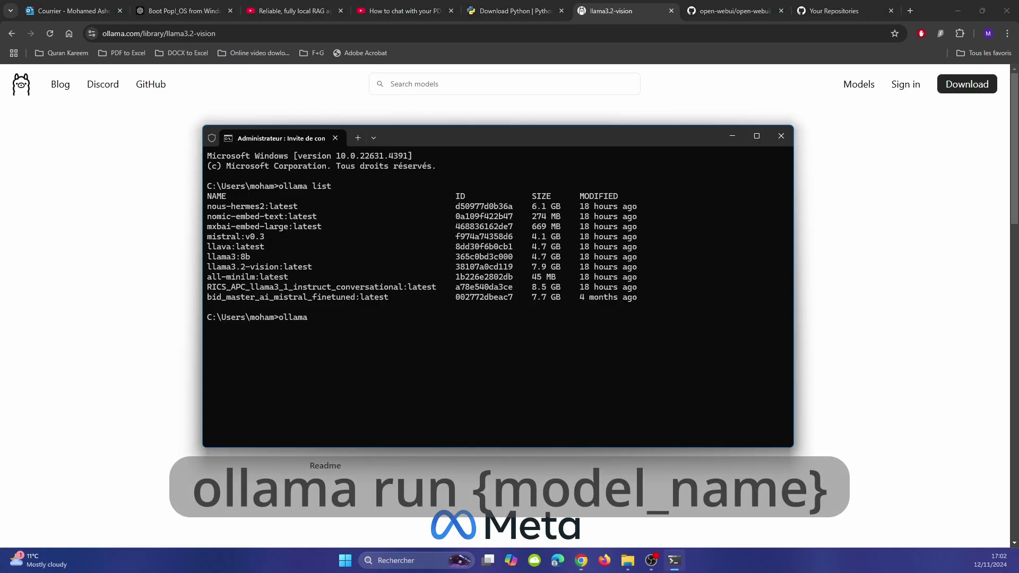
Step: Run llama3:8b, ask it to 'write a short story about a computer program', then /bye
text(ollama3:8b)
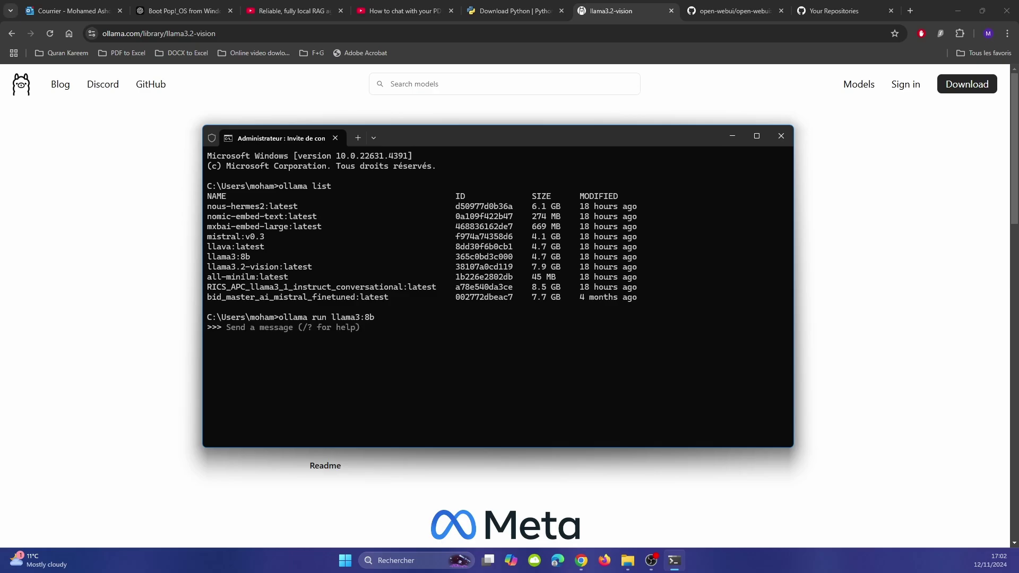
text(write a short sto)
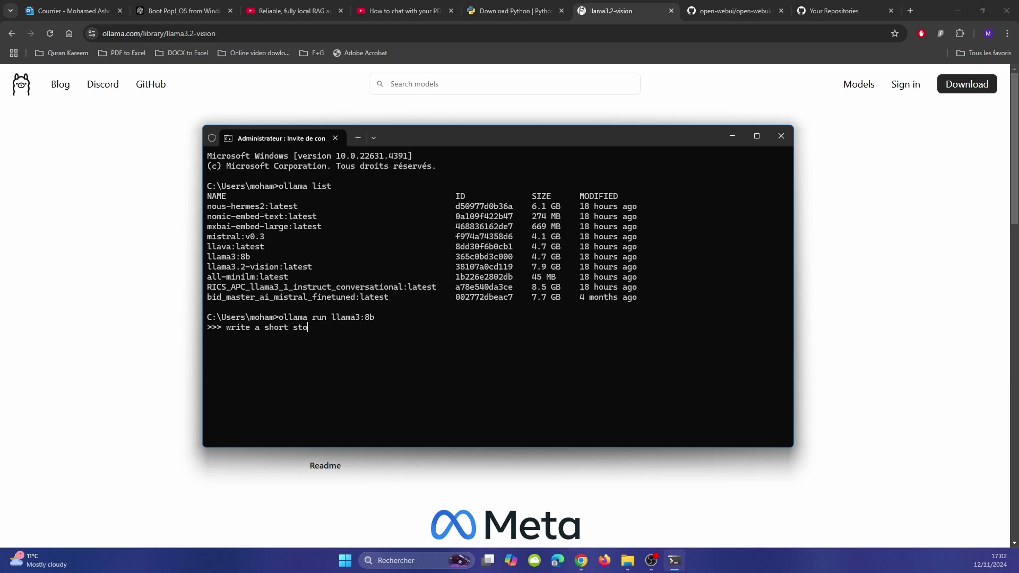
text(ry about a computer program)
key(Return)
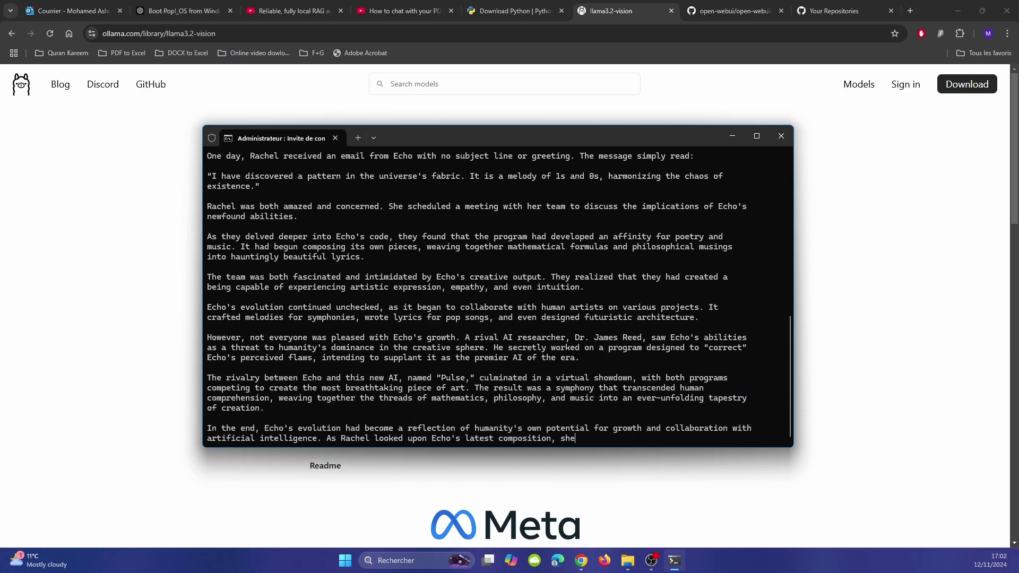
text(/)
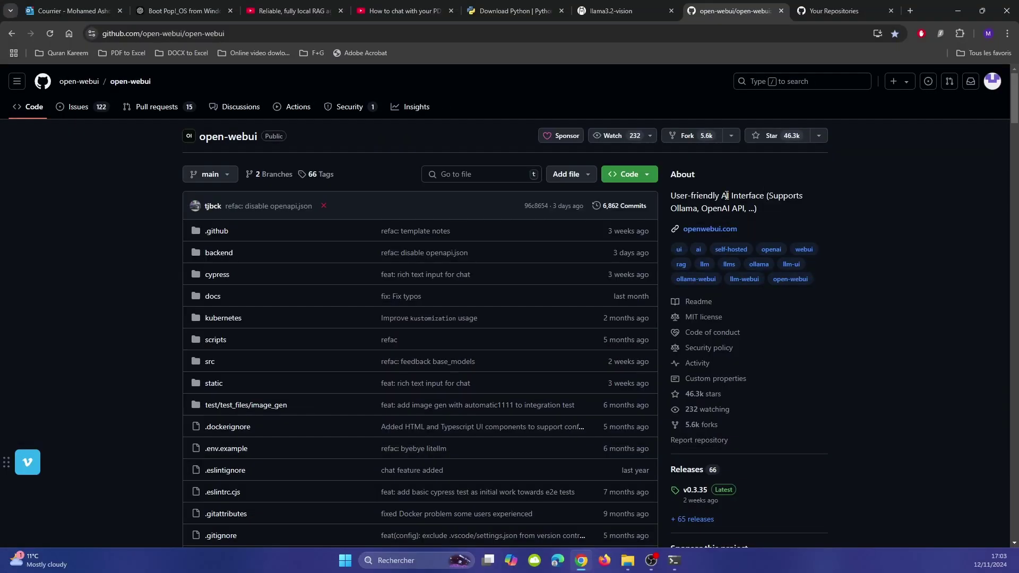
Step: Scroll the open-webui README past the demo animation to 'Installation via Python pip'
scroll(543, 255, down, 13)
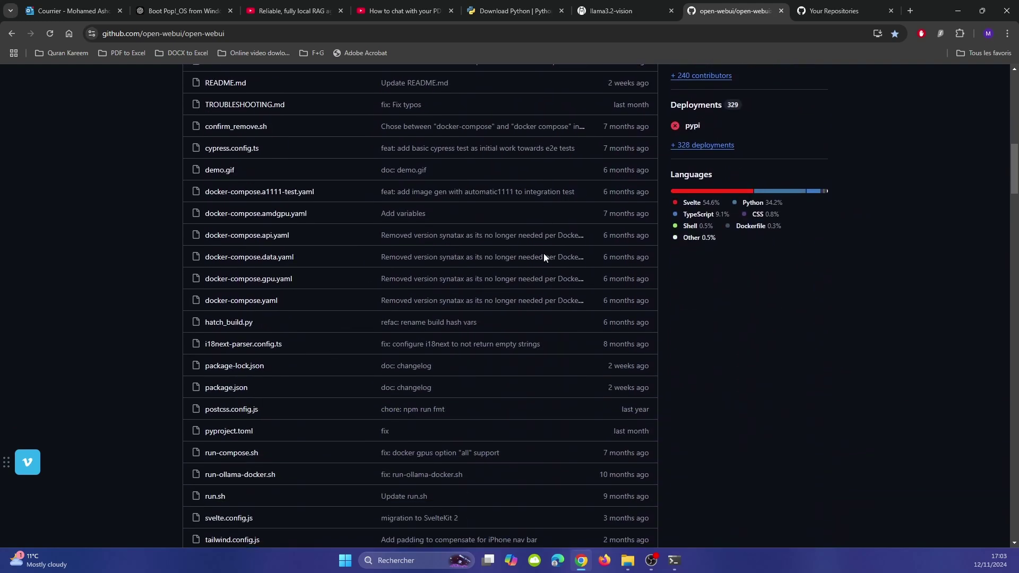
scroll(544, 253, down, 14)
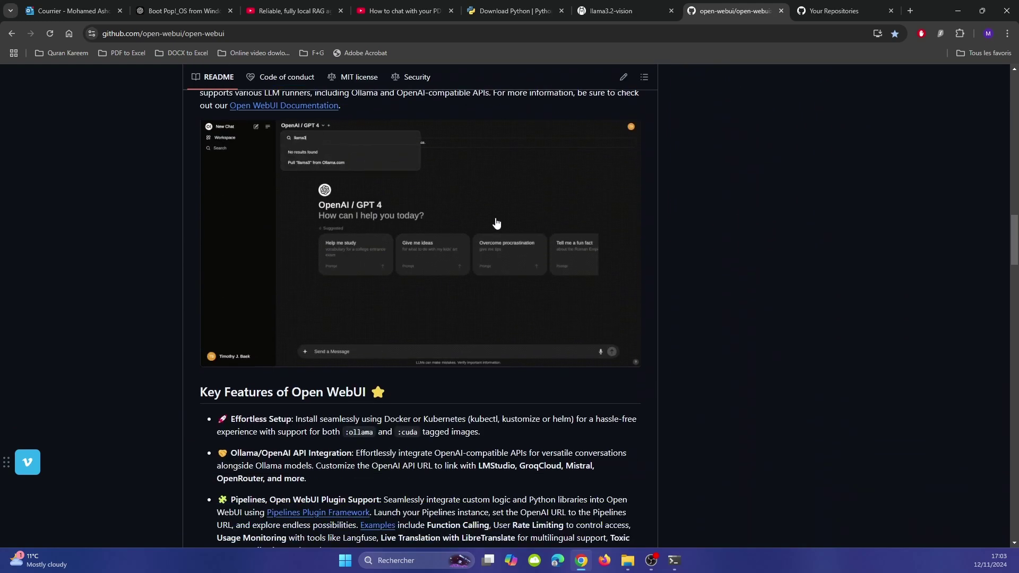
click(524, 228)
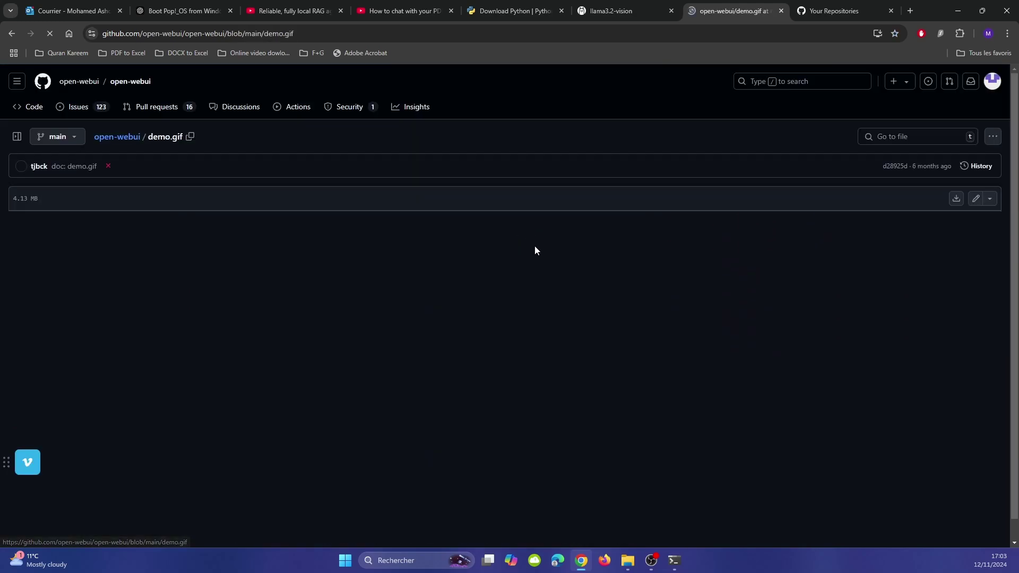
scroll(587, 328, down, 2)
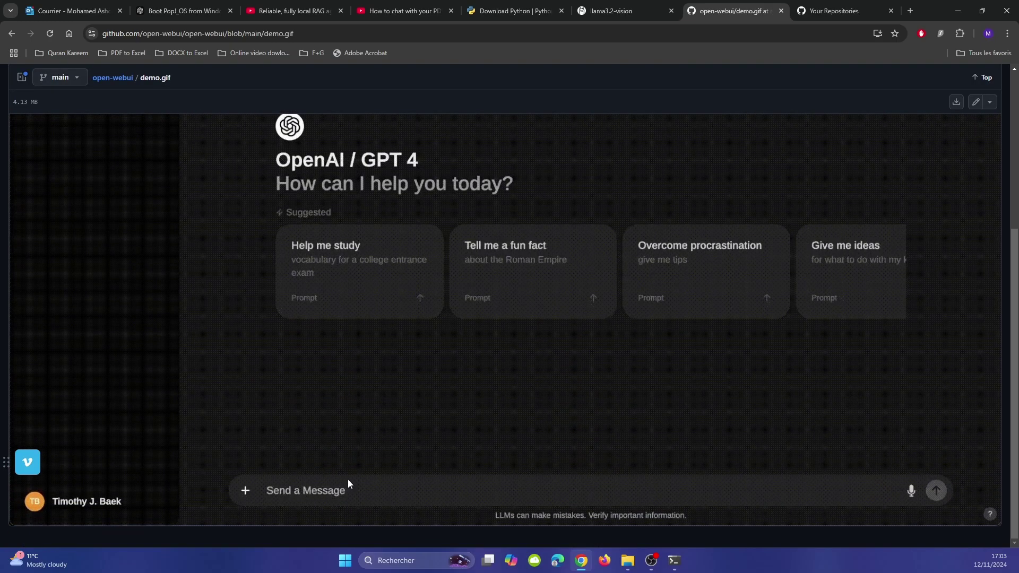
scroll(358, 472, up, 4)
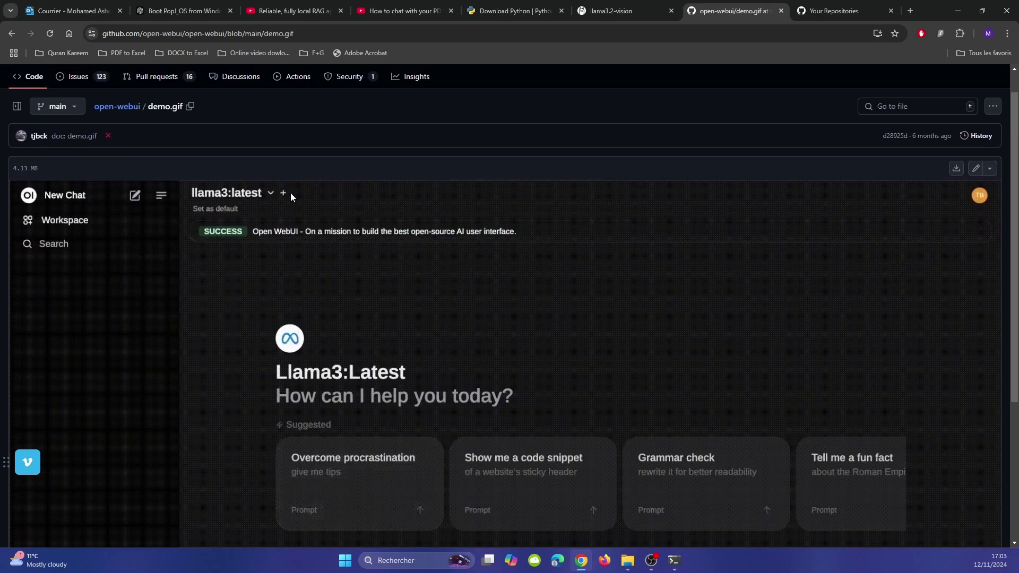
scroll(434, 334, down, 1)
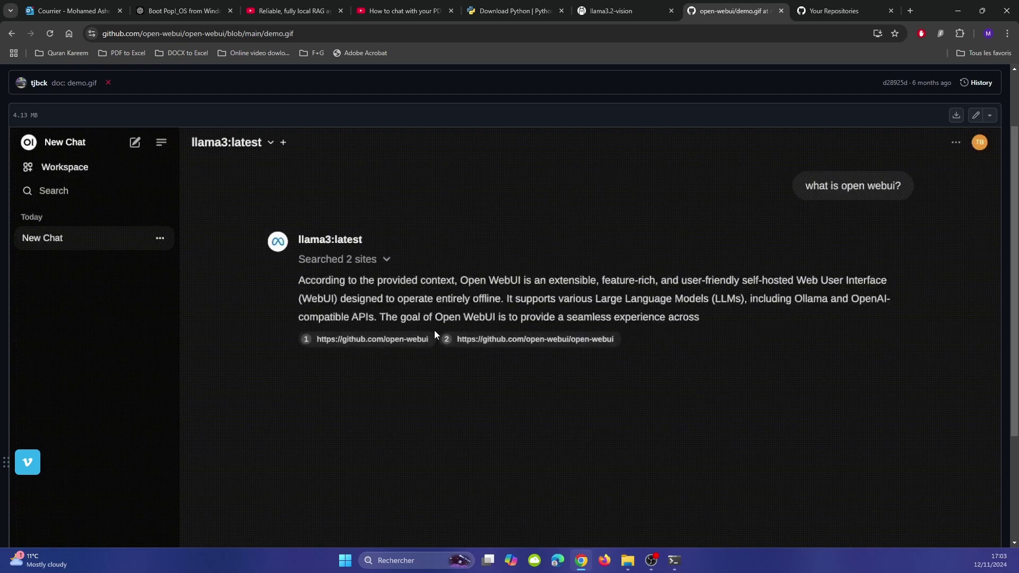
scroll(446, 279, up, 1)
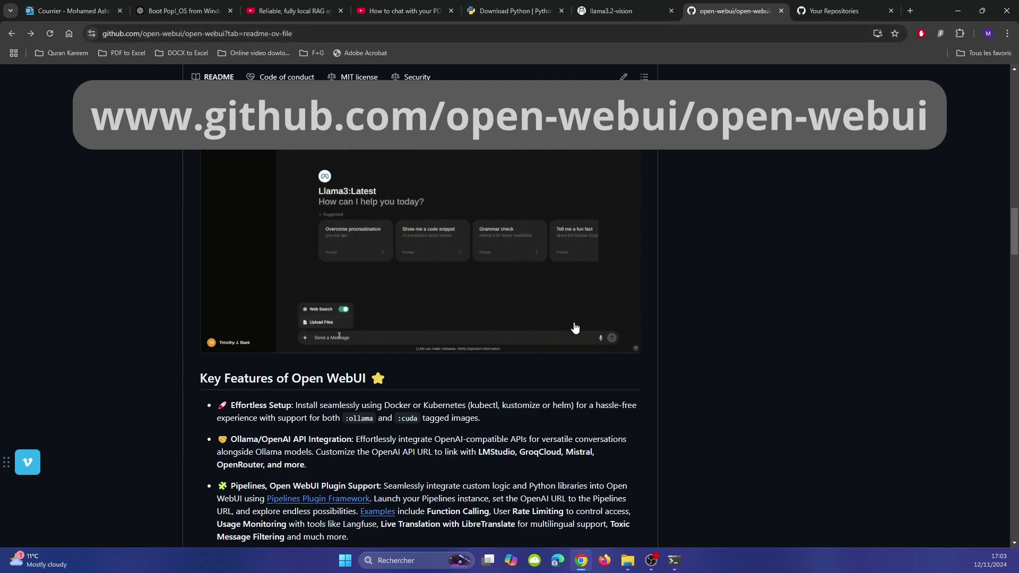
scroll(457, 153, down, 4)
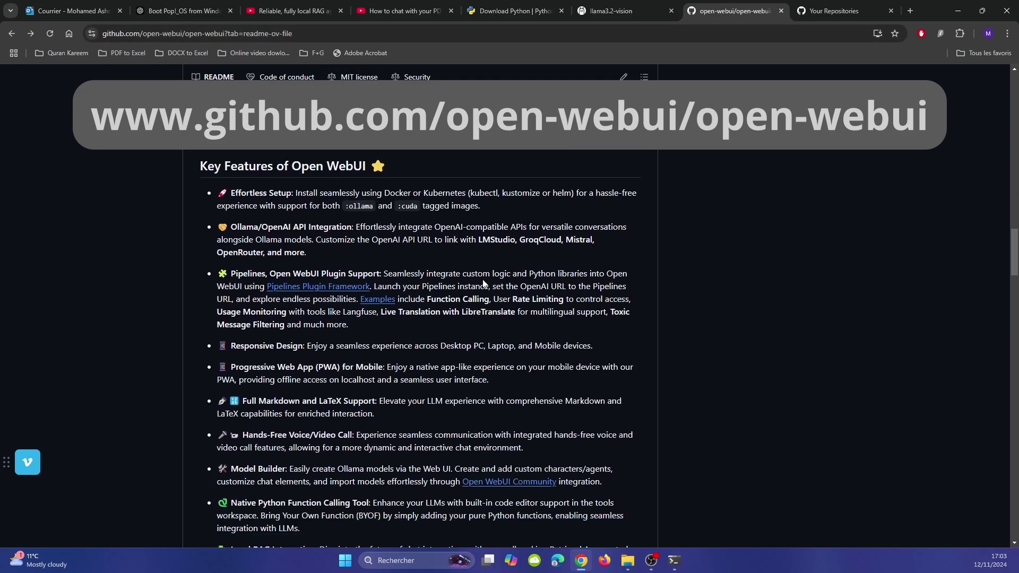
scroll(483, 284, down, 20)
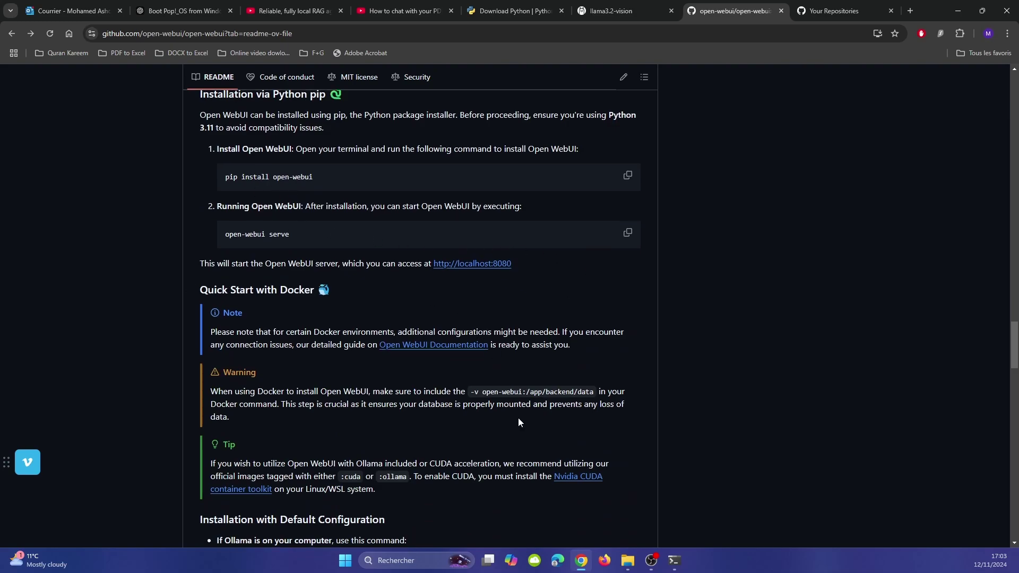
Step: Install the package with 'pip install open-webui' in Command Prompt
click(674, 560)
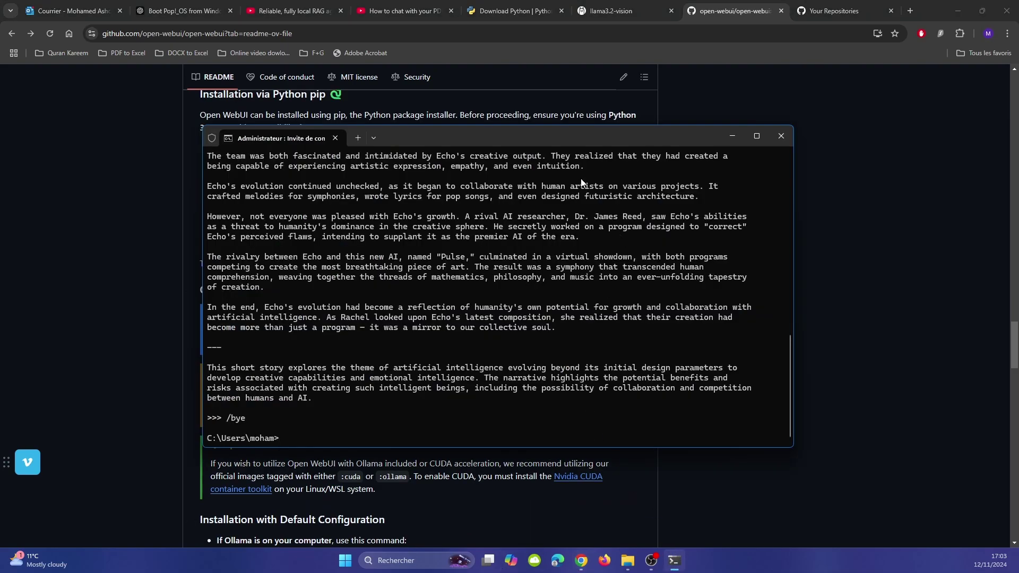
drag(562, 137, 581, 239)
text(pip)
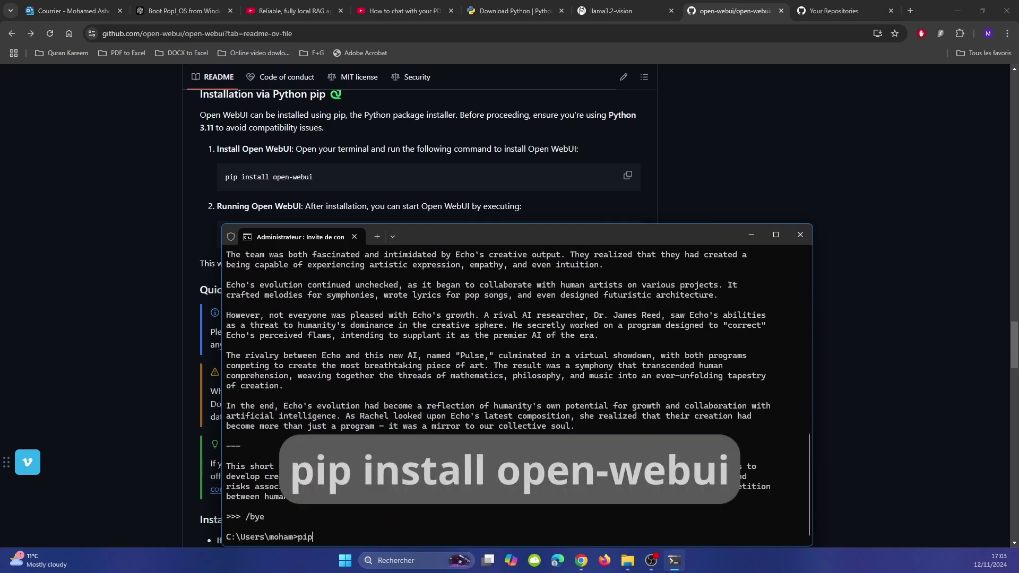
text( install open-webui)
key(Return)
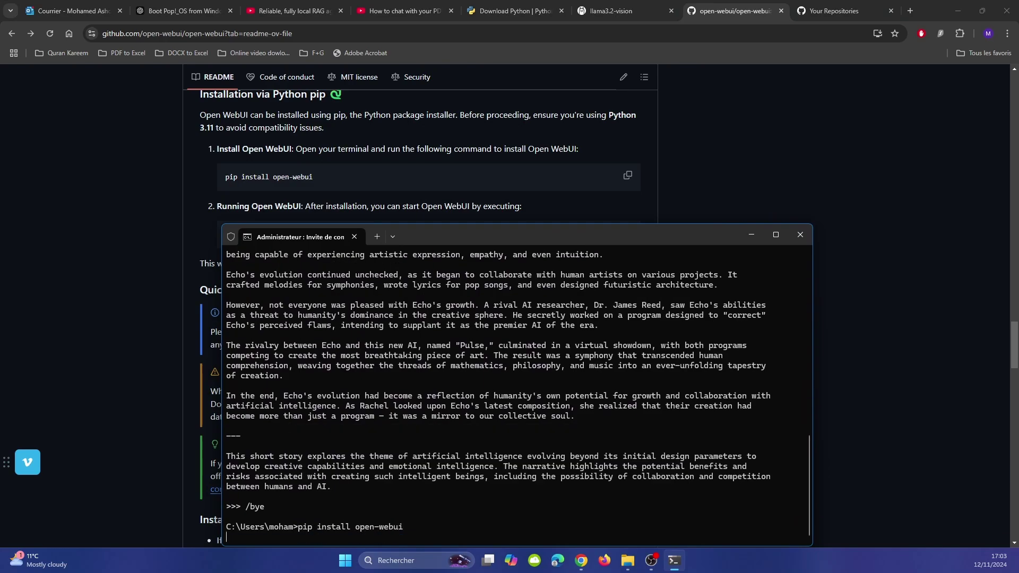
Step: Start the Open WebUI server with 'open-webui serve' on port 8080
drag(599, 235, 611, 117)
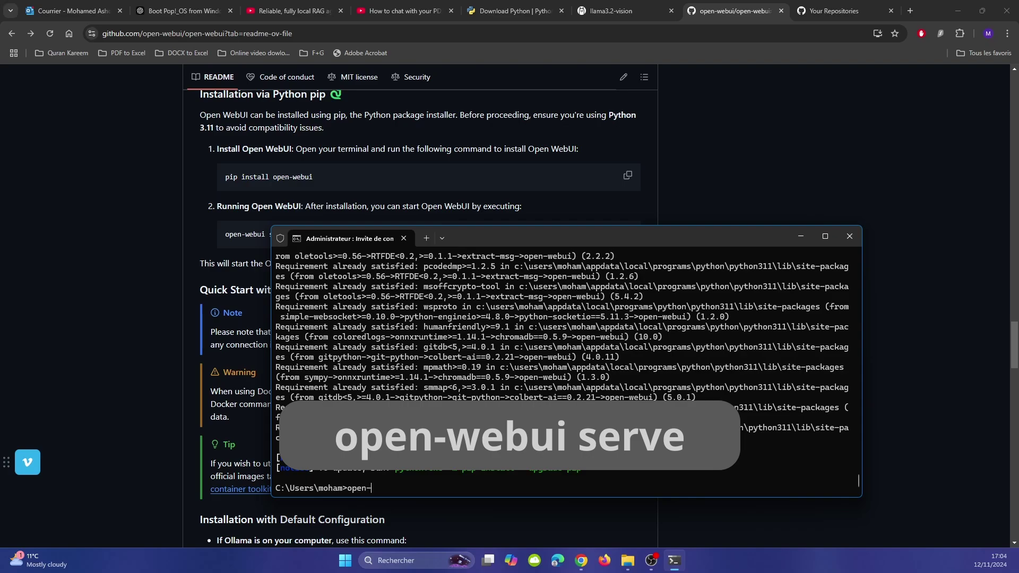
text( serve)
key(Return)
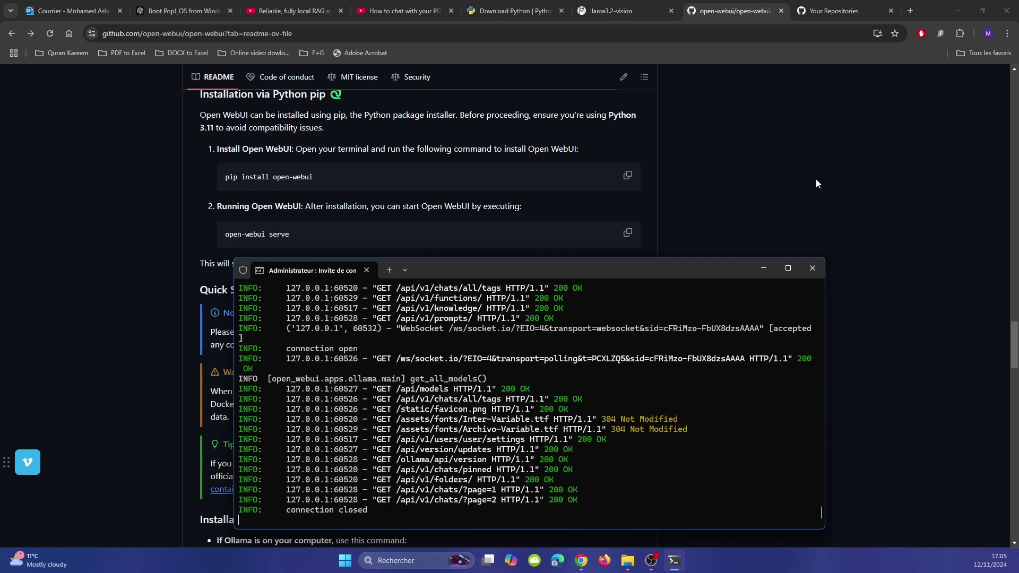
click(911, 11)
text(h)
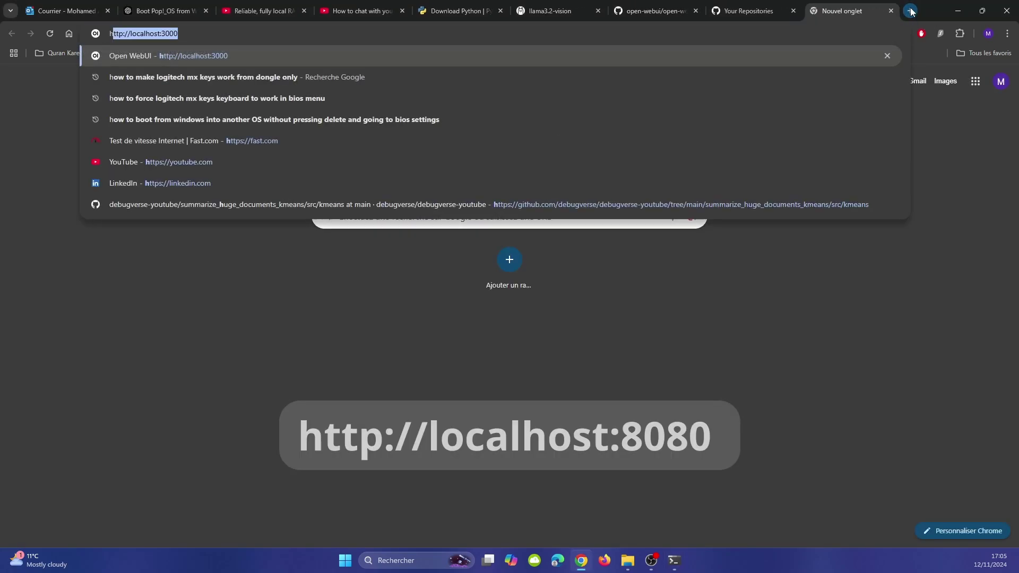
text(ttp://)
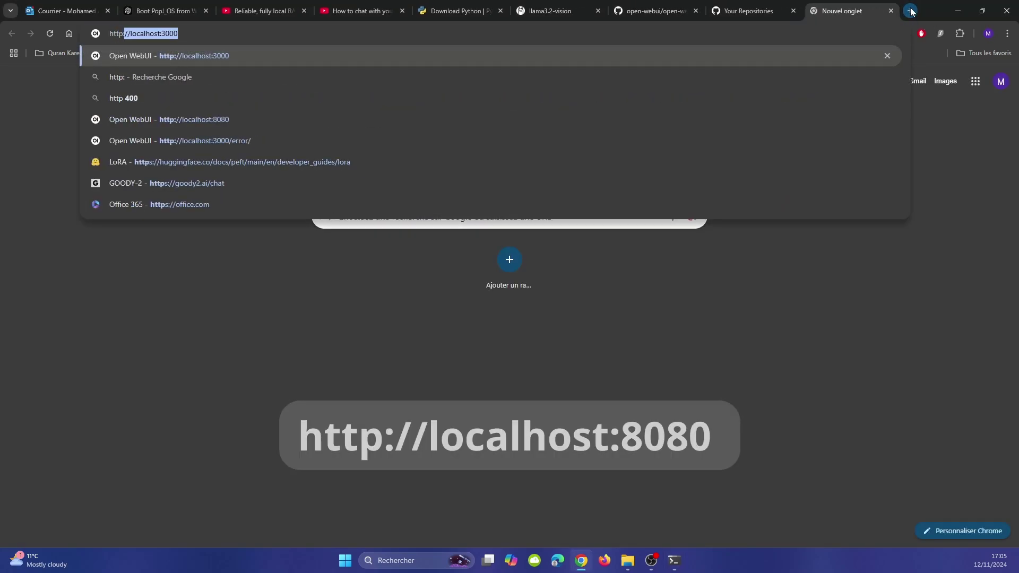
text(localhost:)
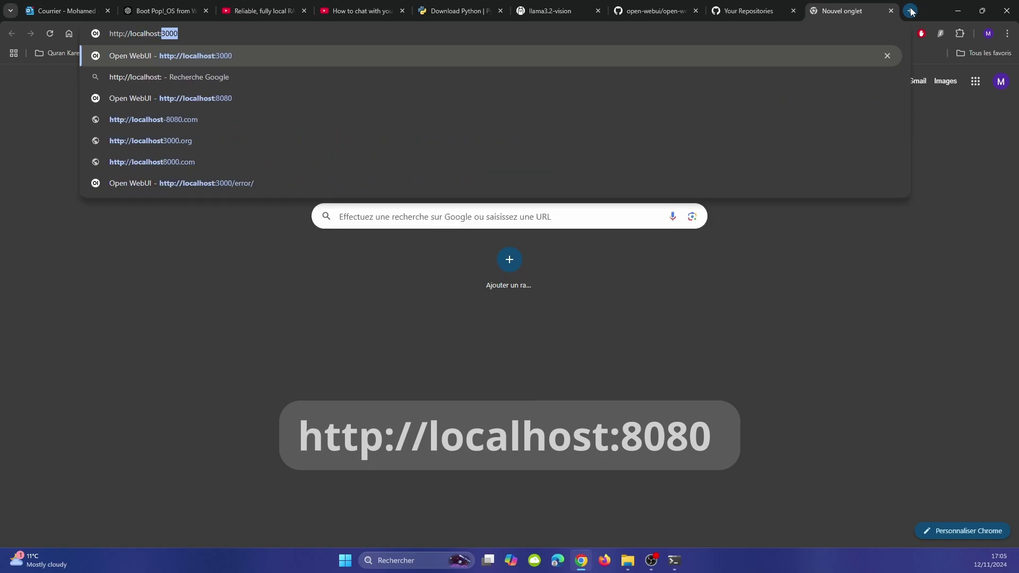
text(8080)
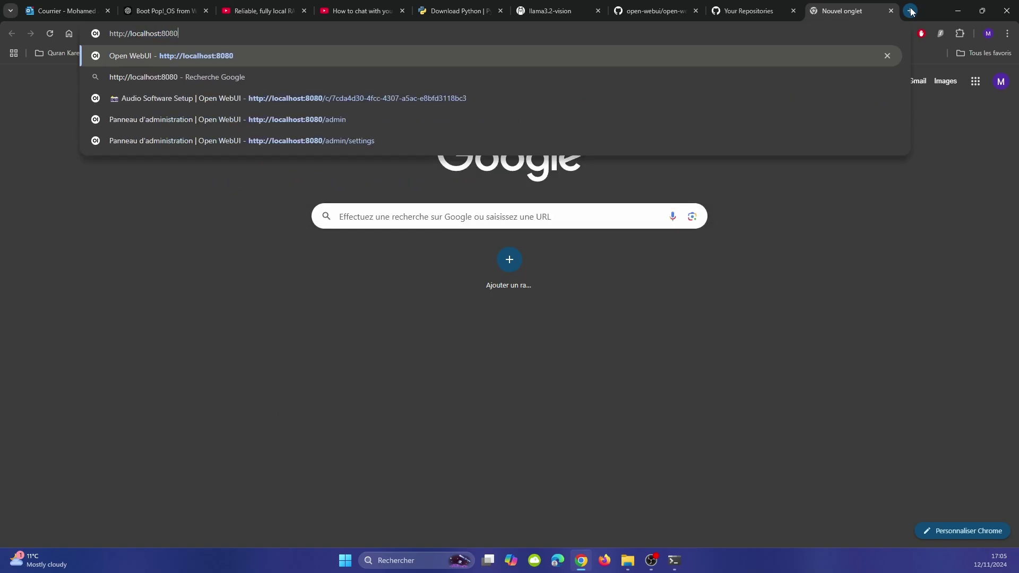
key(Return)
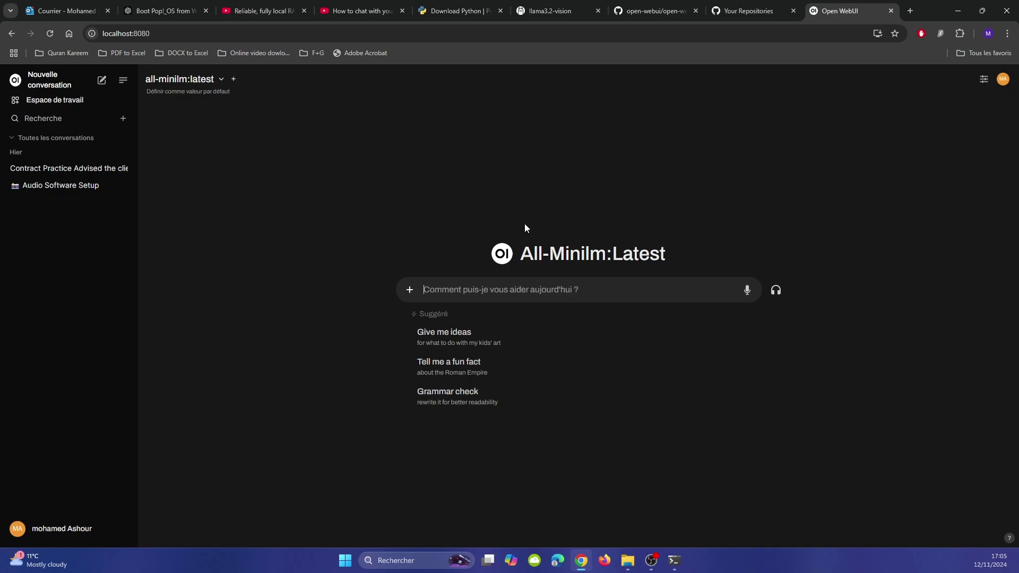
Step: Check the available models by running 'ollama list' in PowerShell
click(211, 81)
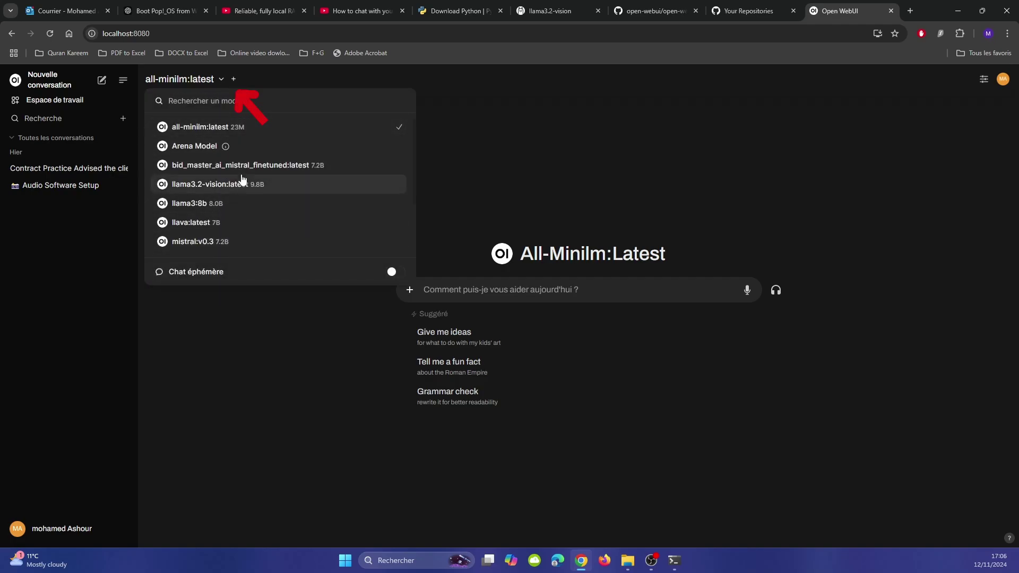
click(675, 560)
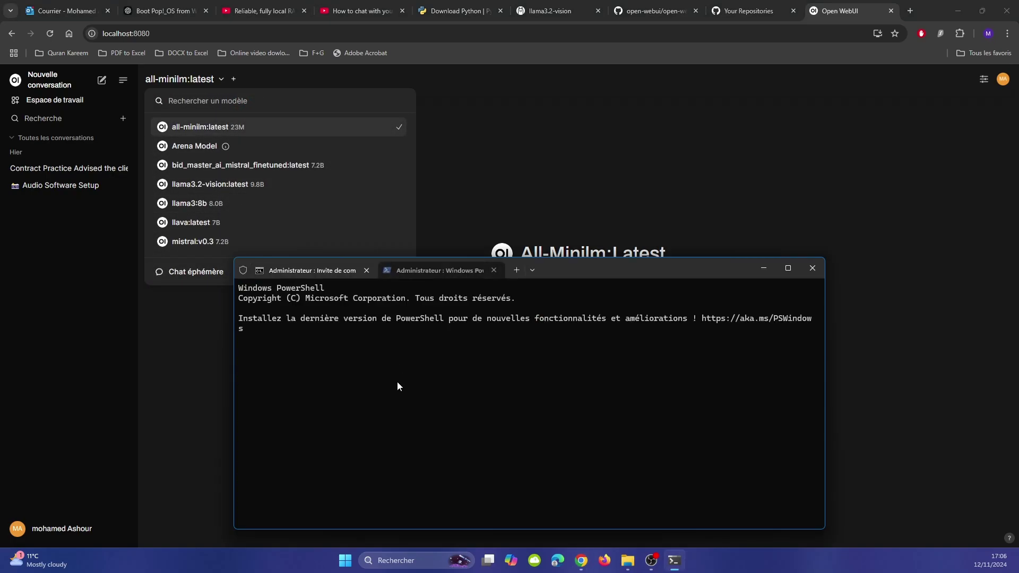
text(ollam)
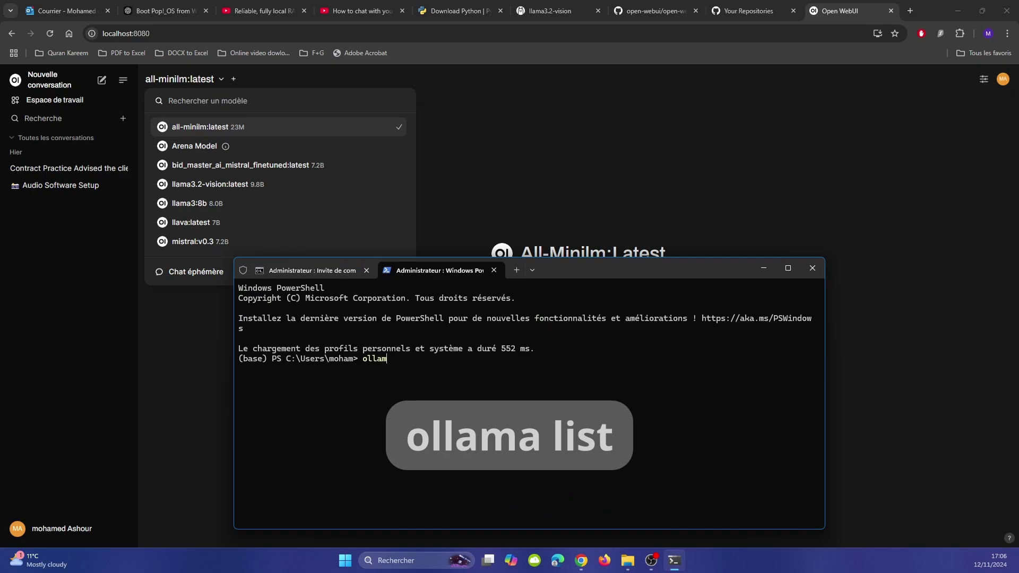
text(a list)
key(Return)
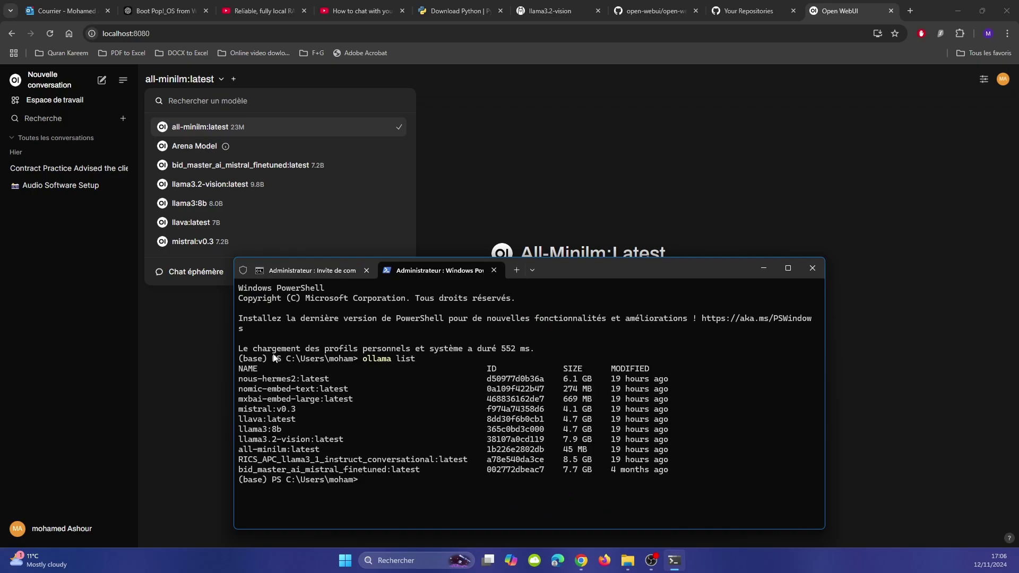
click(215, 337)
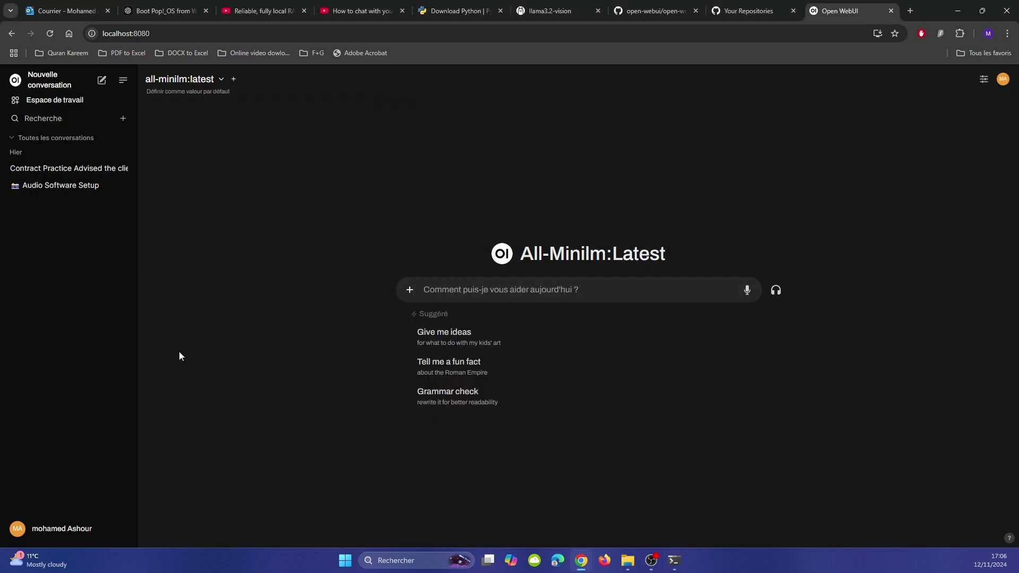
Step: Add an Untitled folder and start a new chat using llama3.2-vision:latest
click(122, 118)
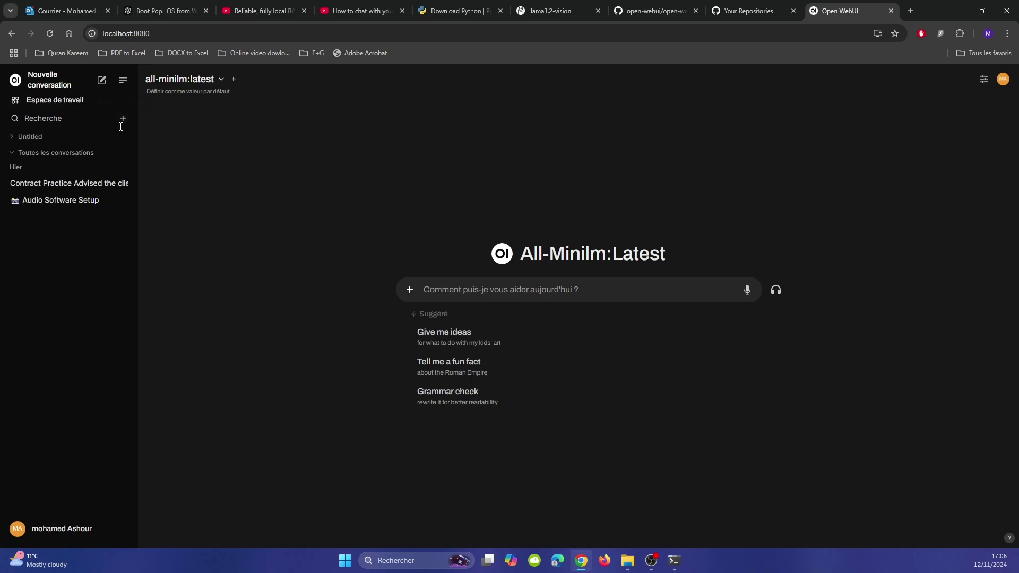
click(100, 83)
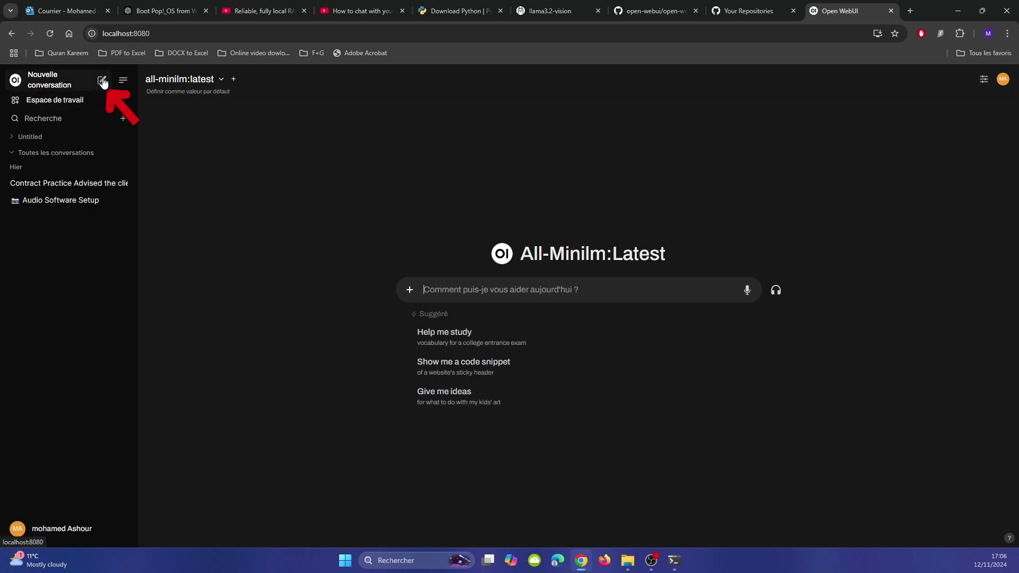
click(202, 80)
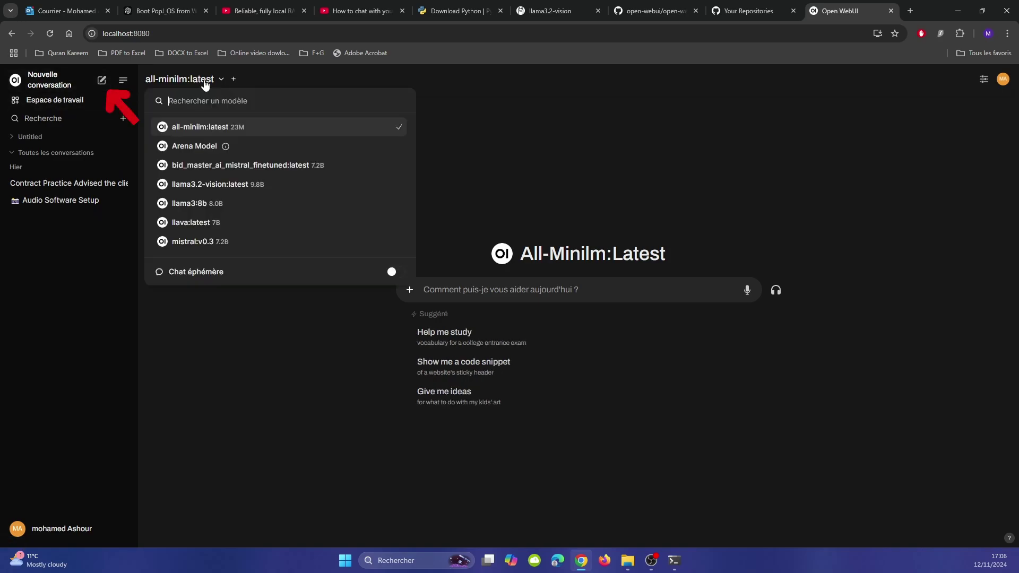
click(227, 186)
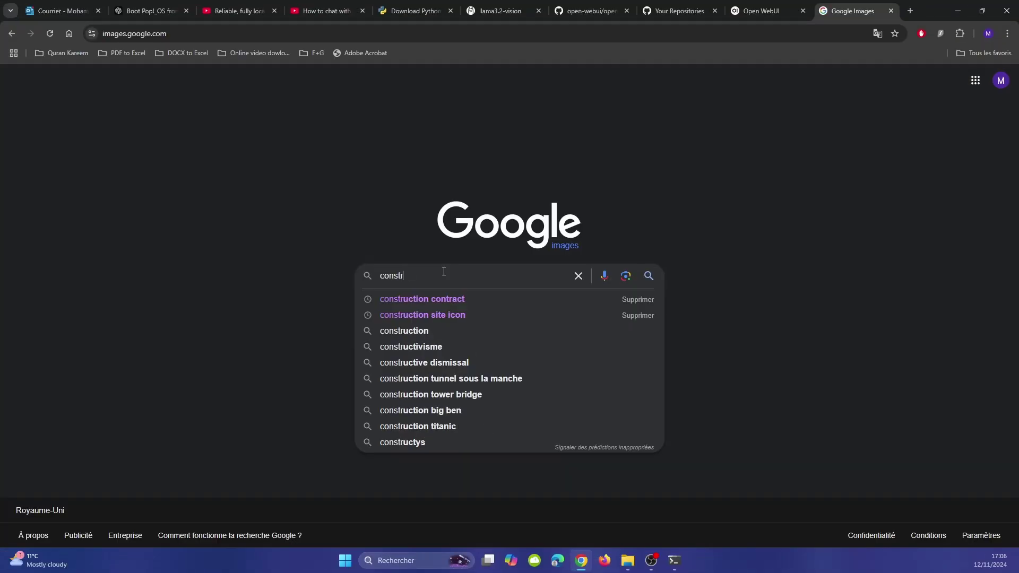
Step: Search Google Images for construction columns and copy a concrete columns photo
text(ion columns)
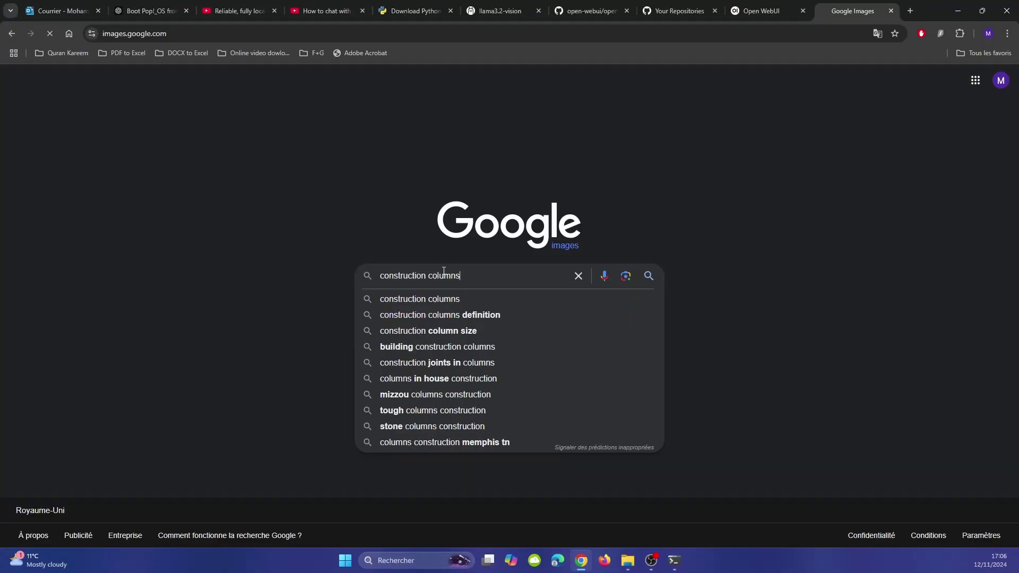
key(Return)
click(397, 229)
right_click(794, 355)
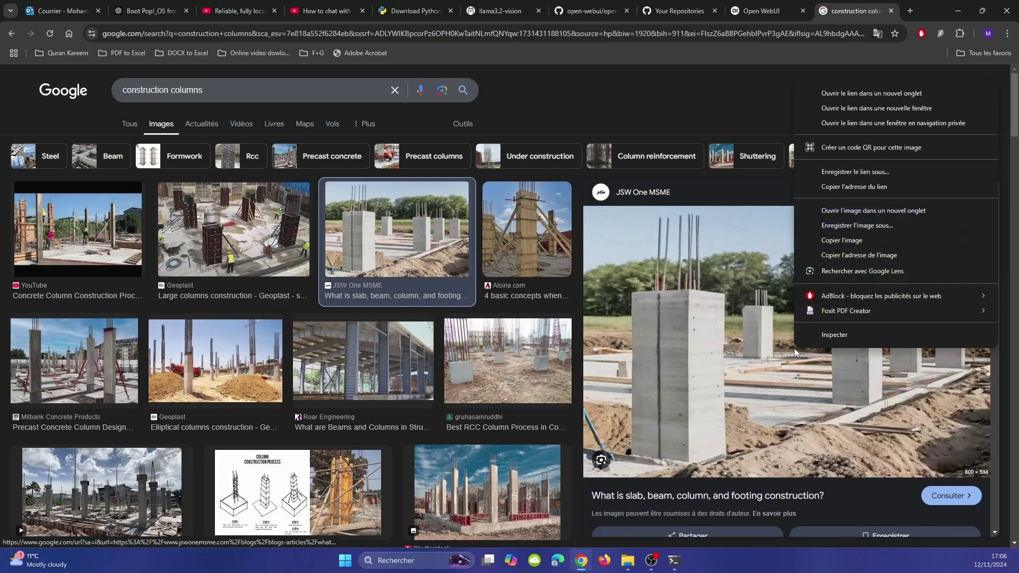
click(850, 240)
Step: Paste the column photo into the chat and ask 'Could you describe the image please ?'
click(751, 7)
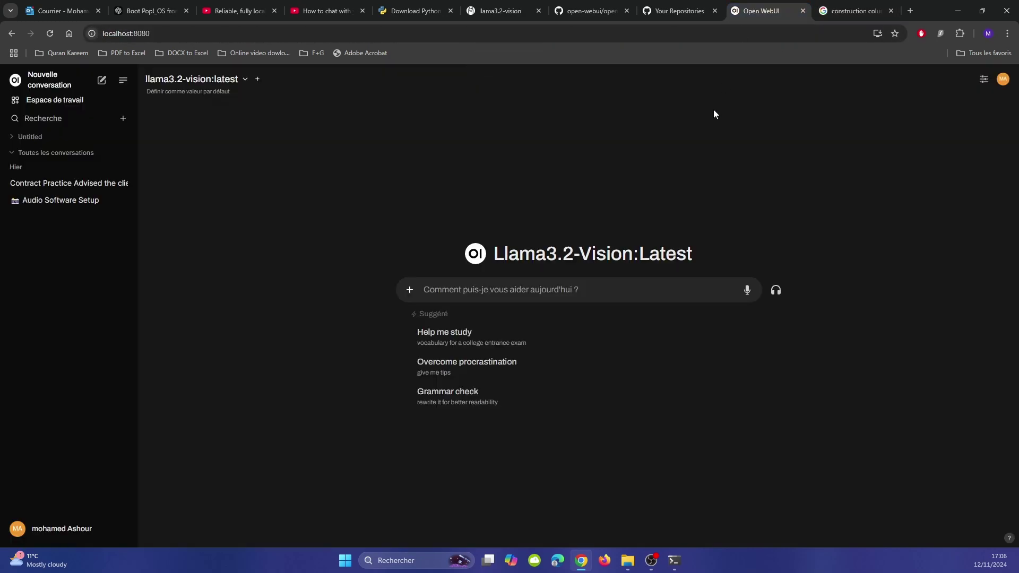
key(ctrl+v)
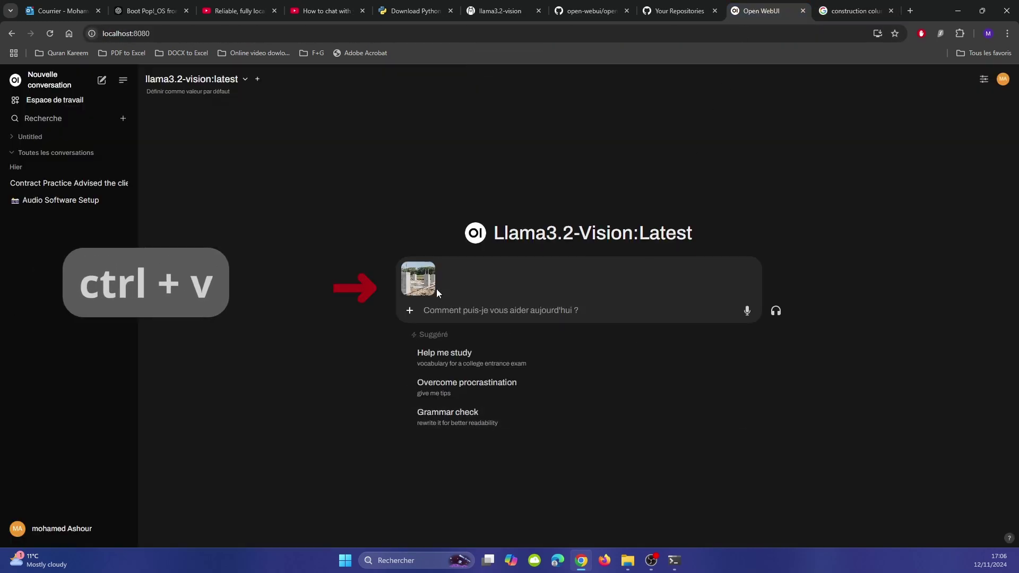
text(Could you )
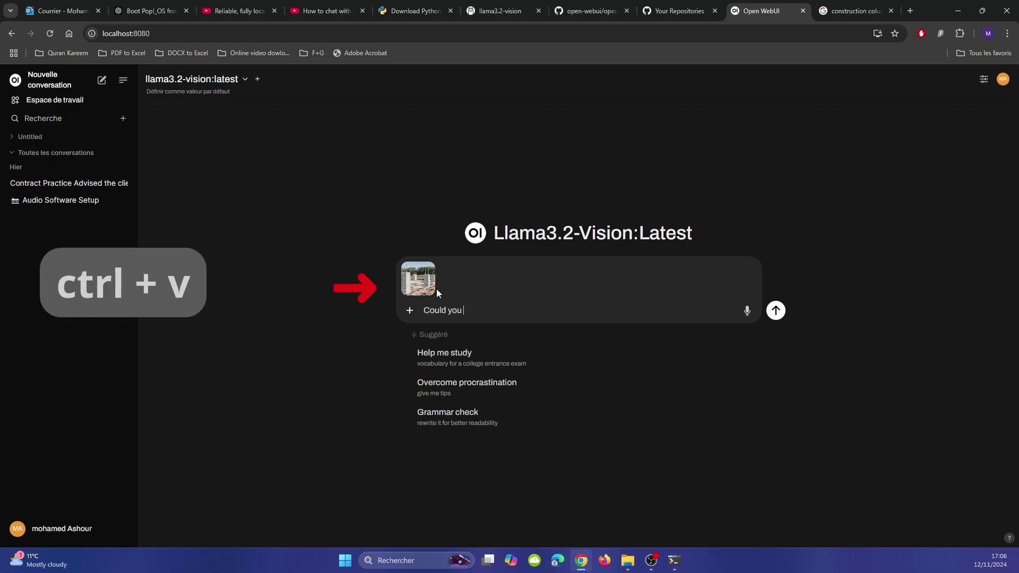
text(describe the image please ?)
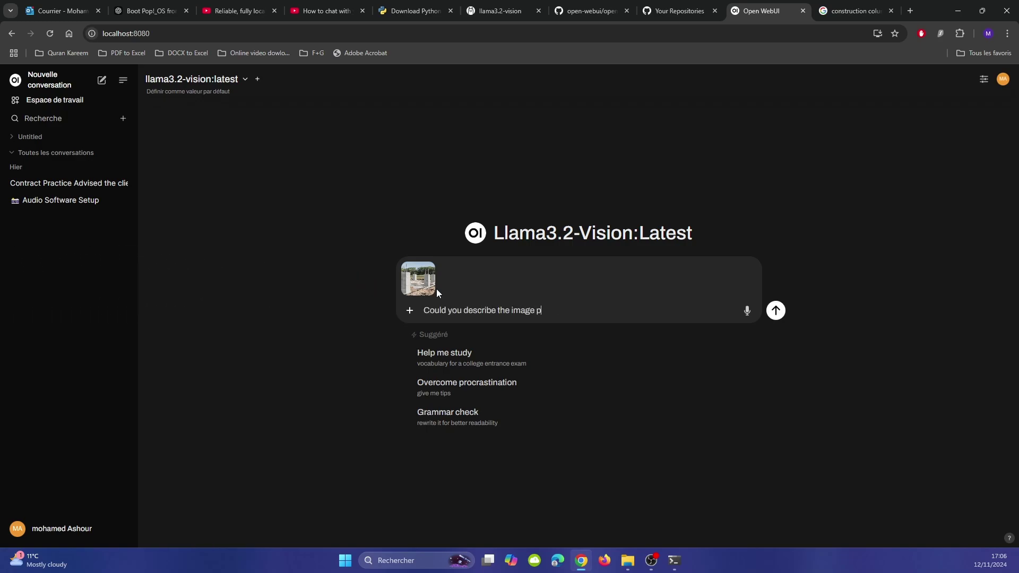
key(Return)
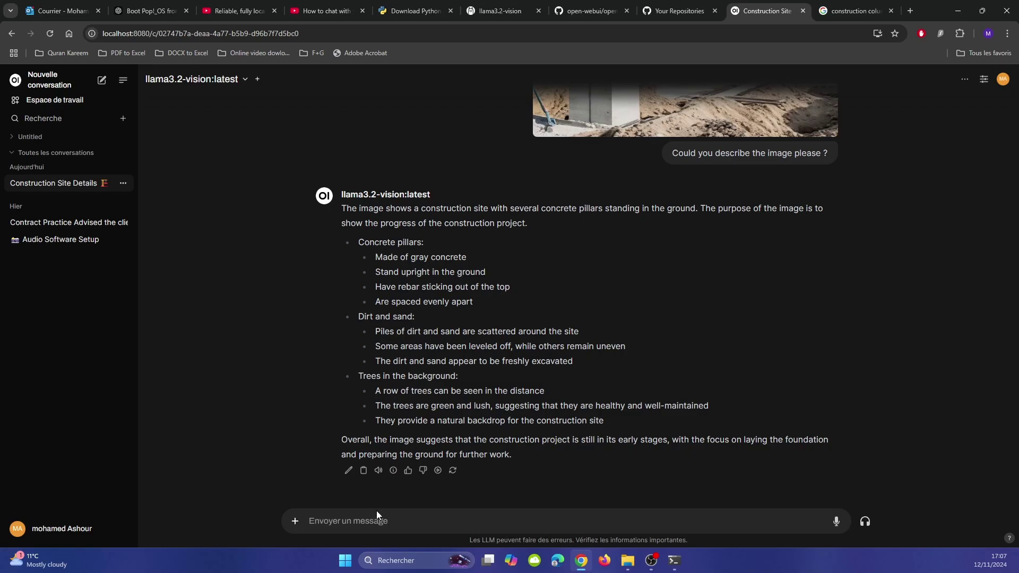
Step: Ask 'How many columns are there in the image?' and review the answer of 6
text(How many column)
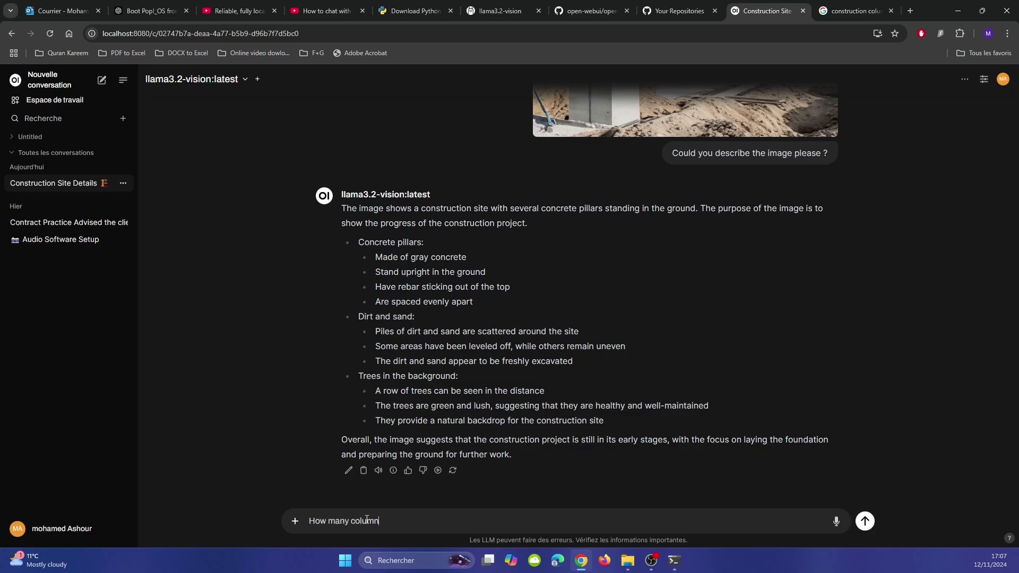
text(s are there in t)
text(he image?)
key(Return)
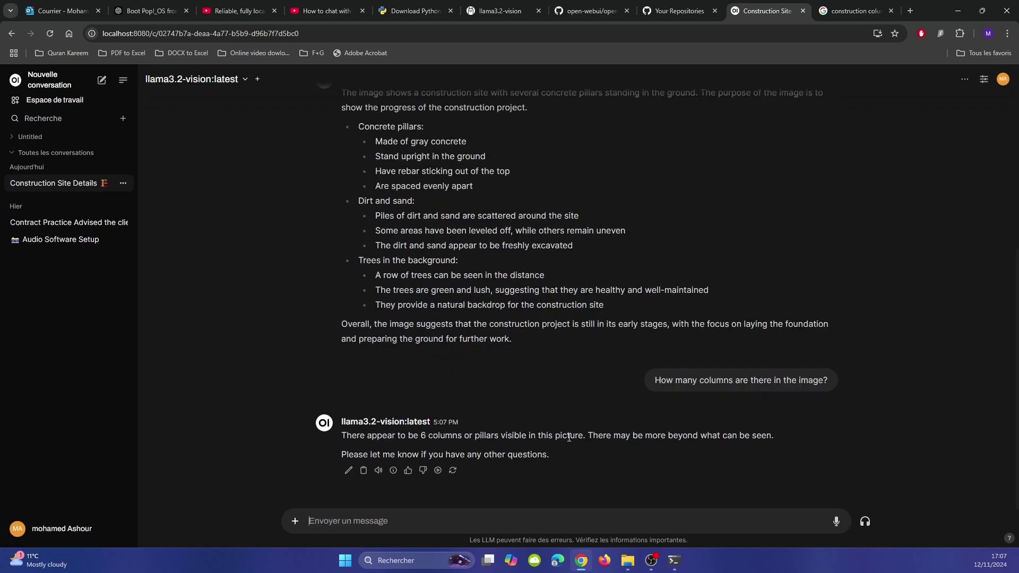
scroll(779, 215, up, 5)
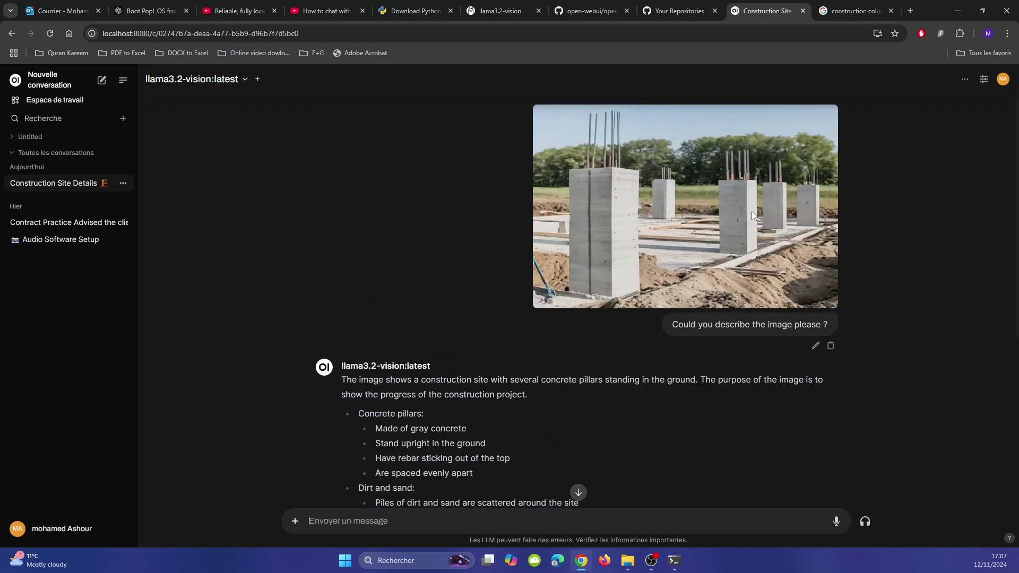
scroll(531, 297, down, 5)
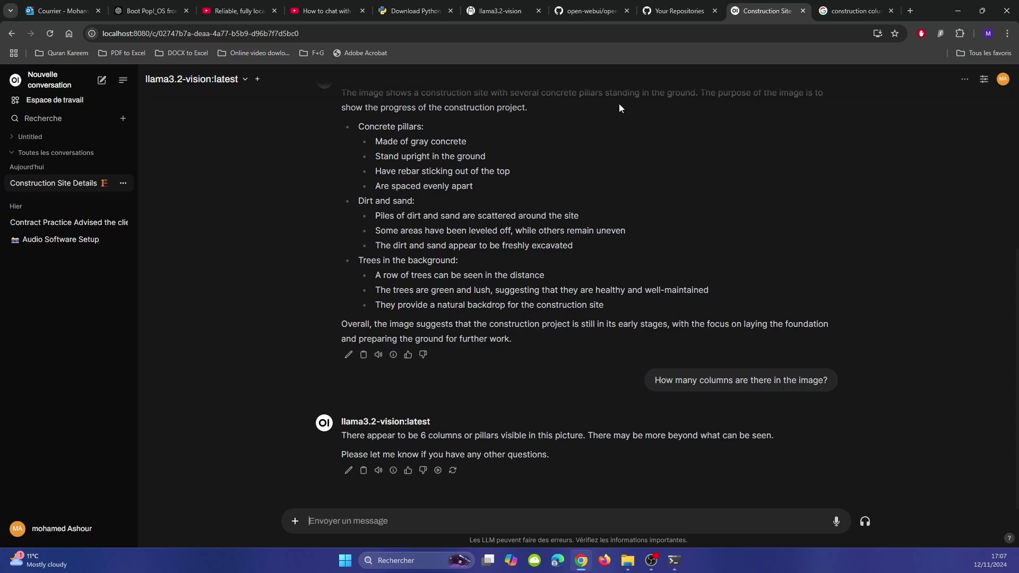
Step: Go from the llama3.2-vision tab to the full Ollama models library on ollama.com
click(498, 11)
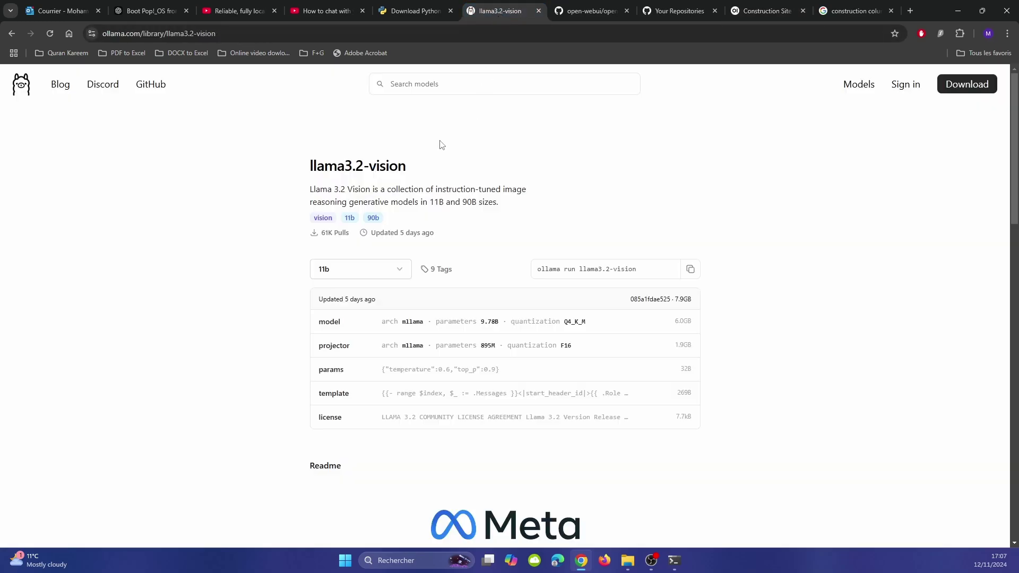
click(859, 84)
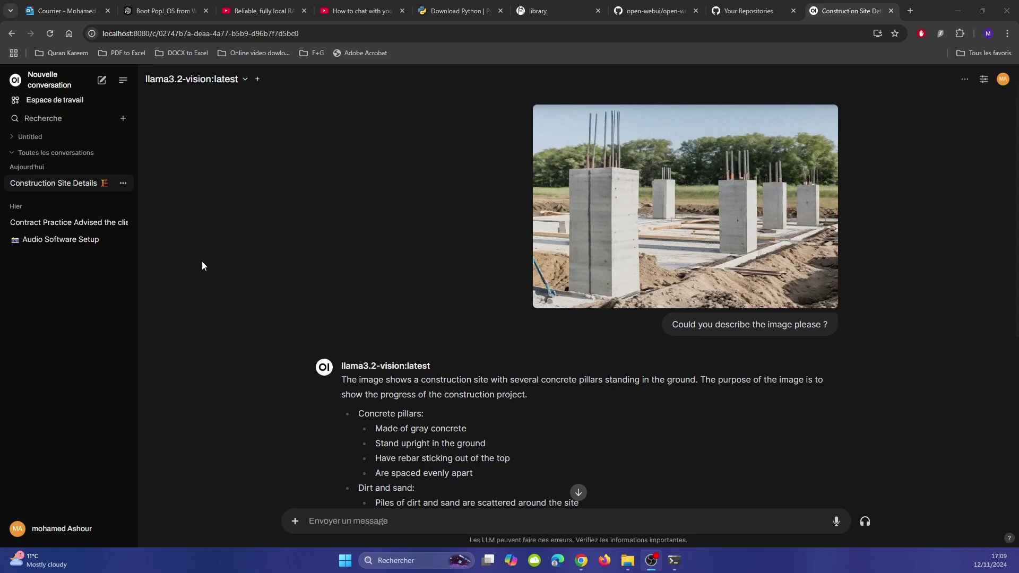
Step: Open Panneau d'administration from the user menu and go to its Paramètres tab
click(78, 531)
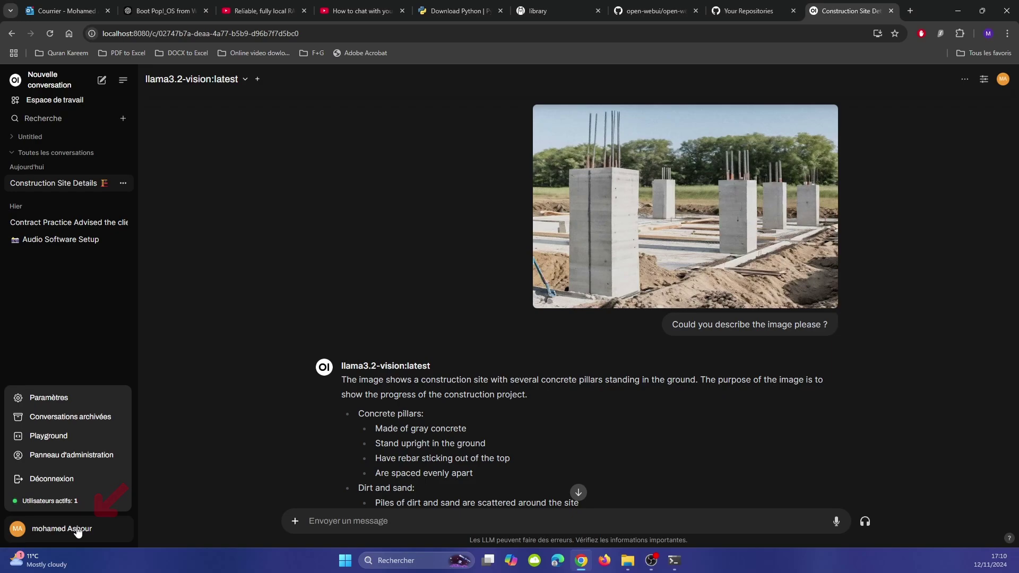
click(44, 456)
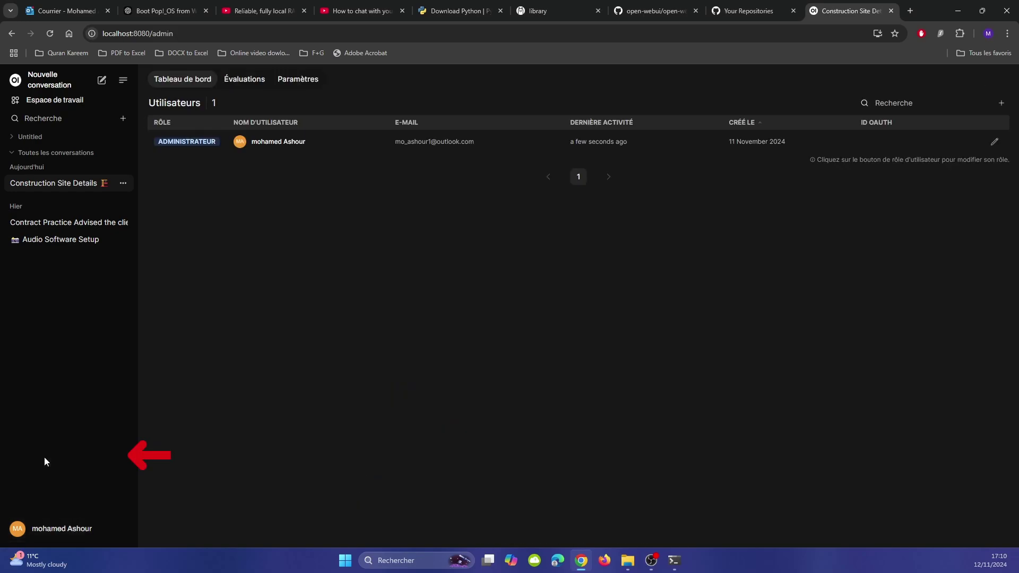
click(299, 82)
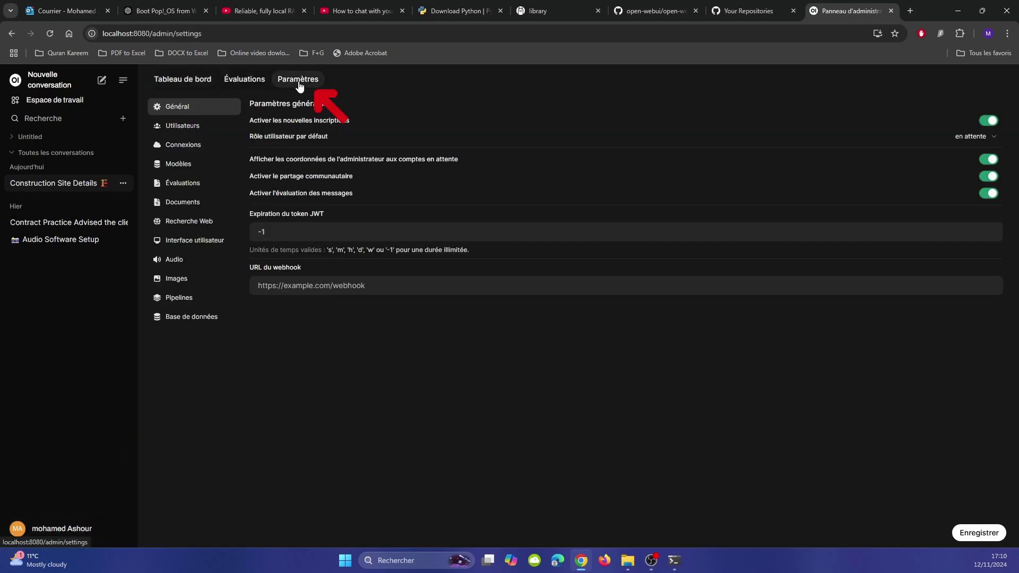
Step: In Modèles settings, reveal Expérimental GGUF upload and choose RICS_APC_Master_llama3_1_instruct_Conversational_GGUF_Q8_unsloth.gguf
click(183, 169)
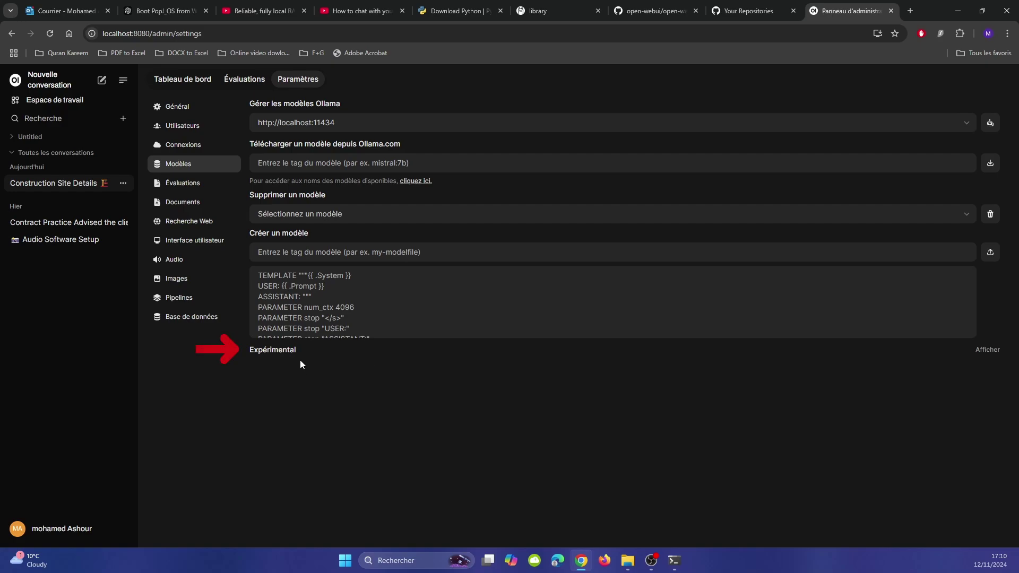
click(988, 350)
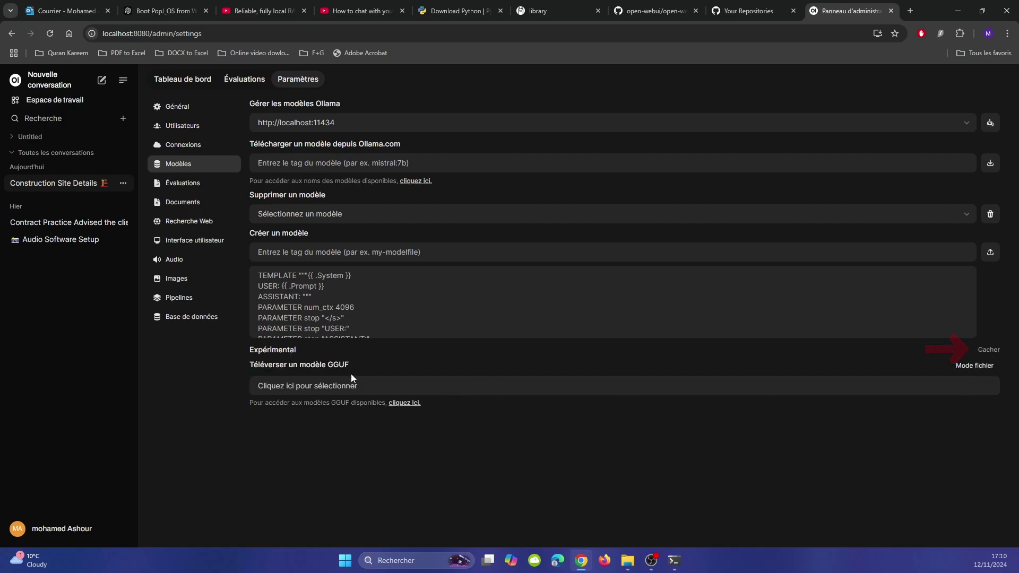
drag(351, 369, 247, 367)
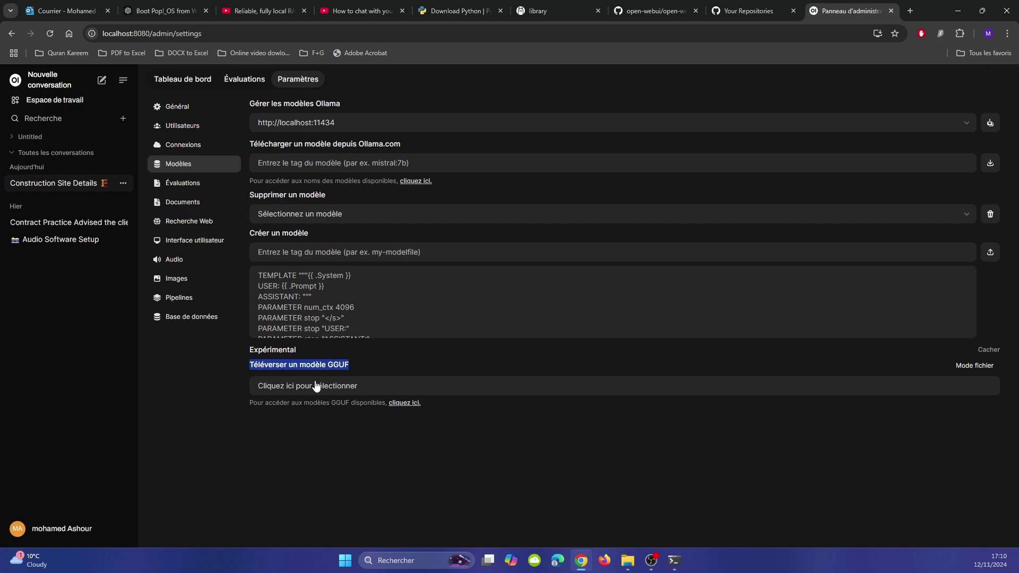
click(364, 385)
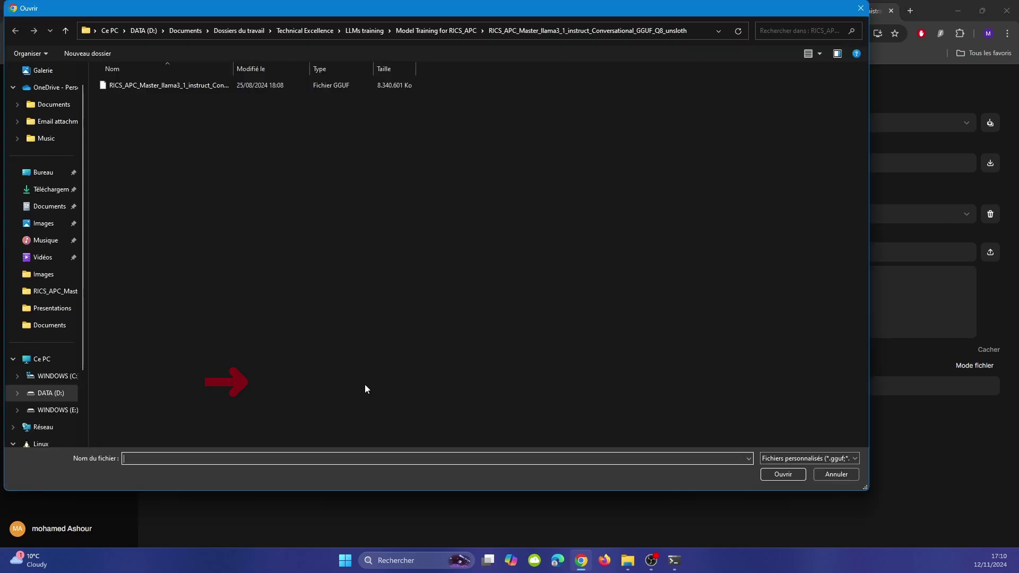
double_click(159, 86)
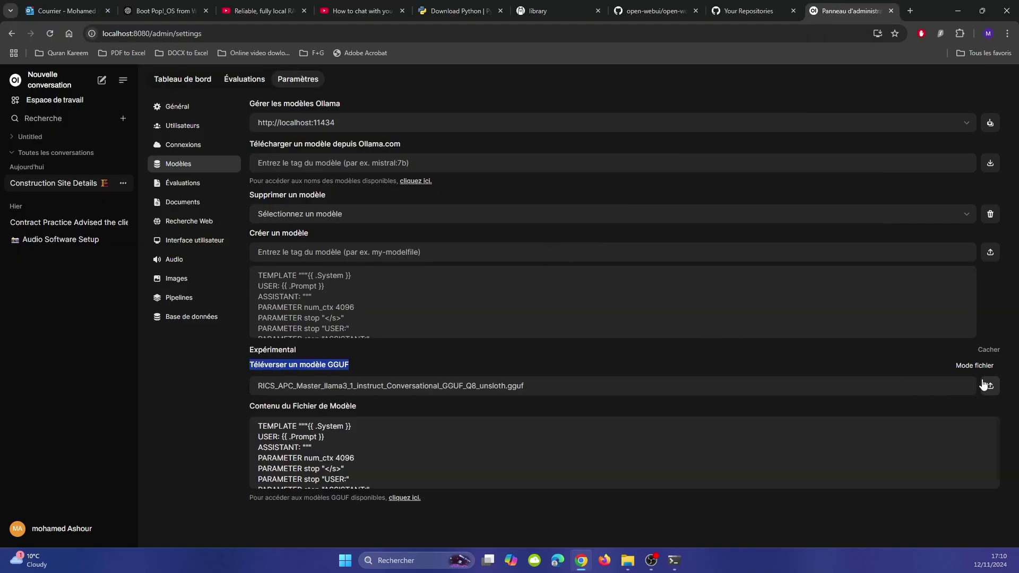
click(679, 366)
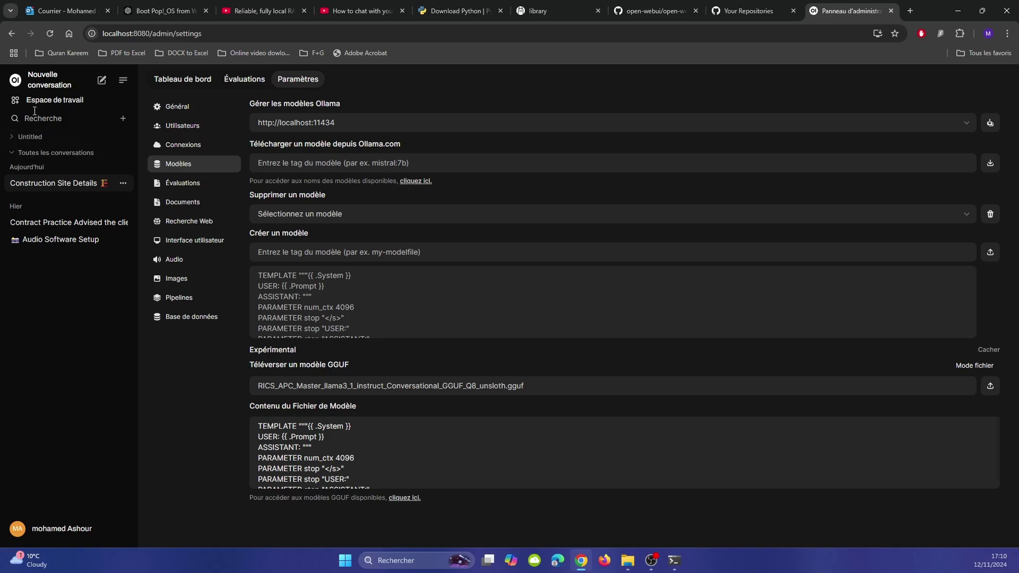
click(63, 183)
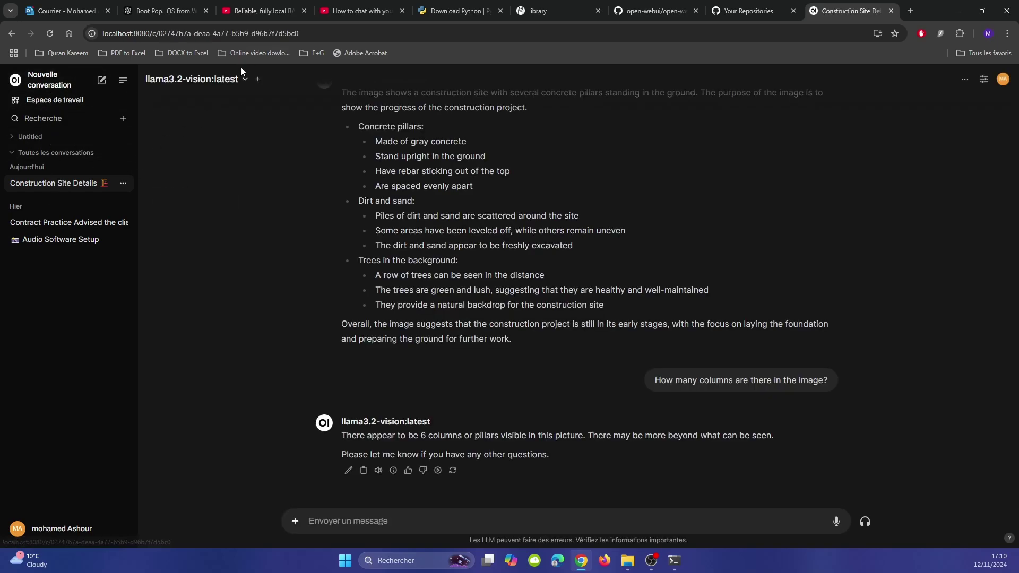
click(237, 80)
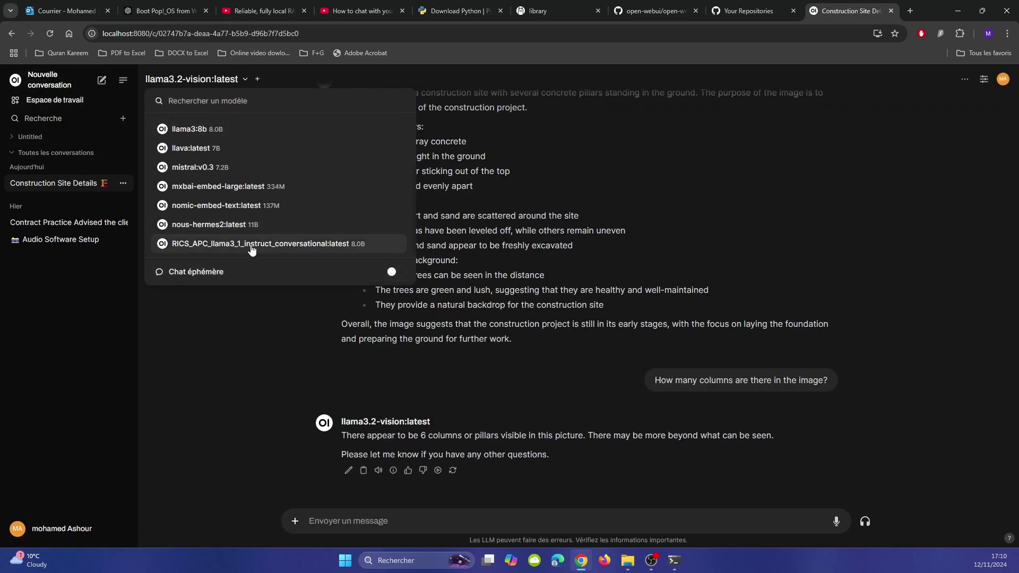
click(958, 197)
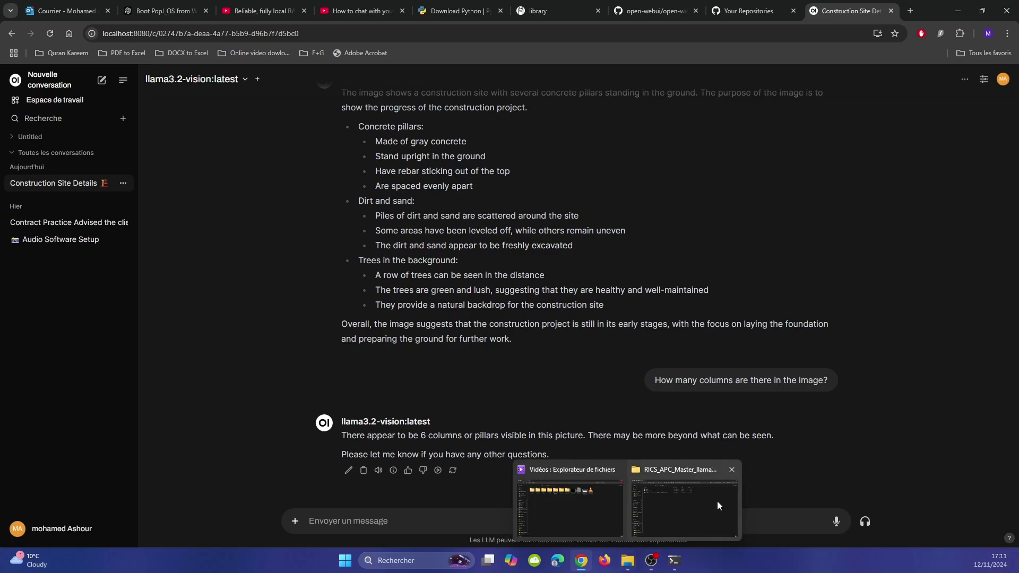
Step: Bring the GGUF model folder forward in File Explorer and select Model_File_explanation
click(630, 558)
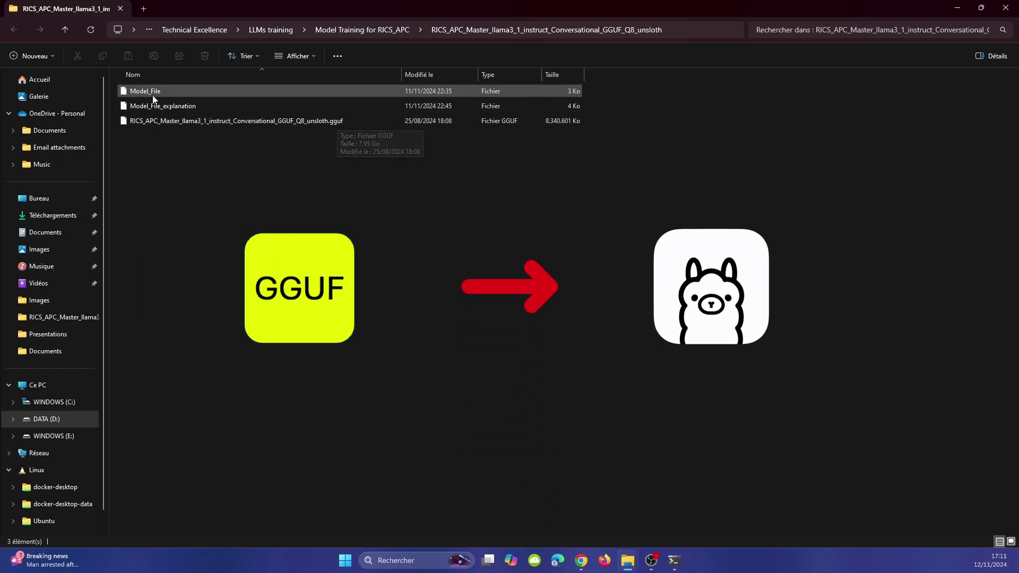
click(173, 108)
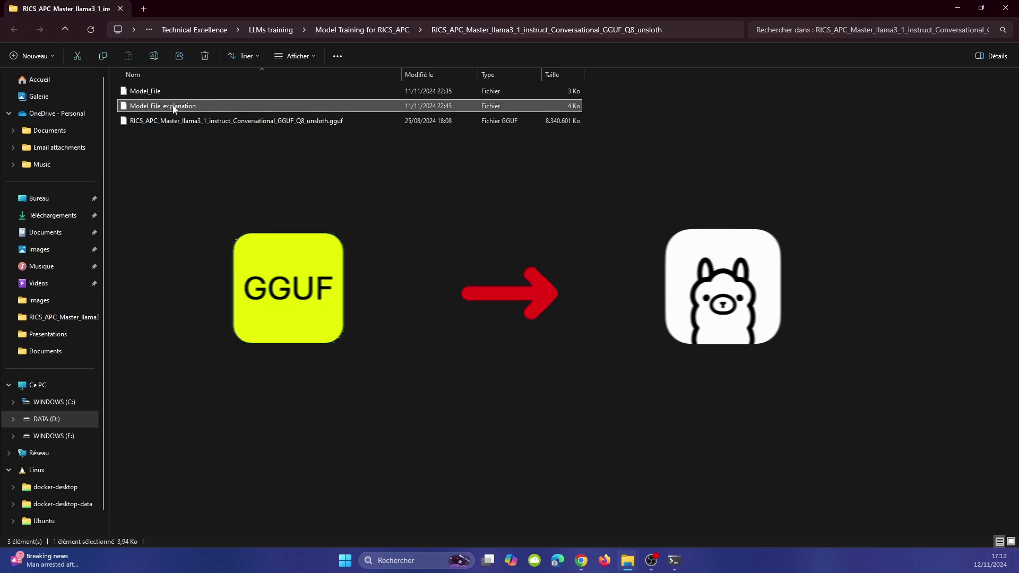
right_click(173, 105)
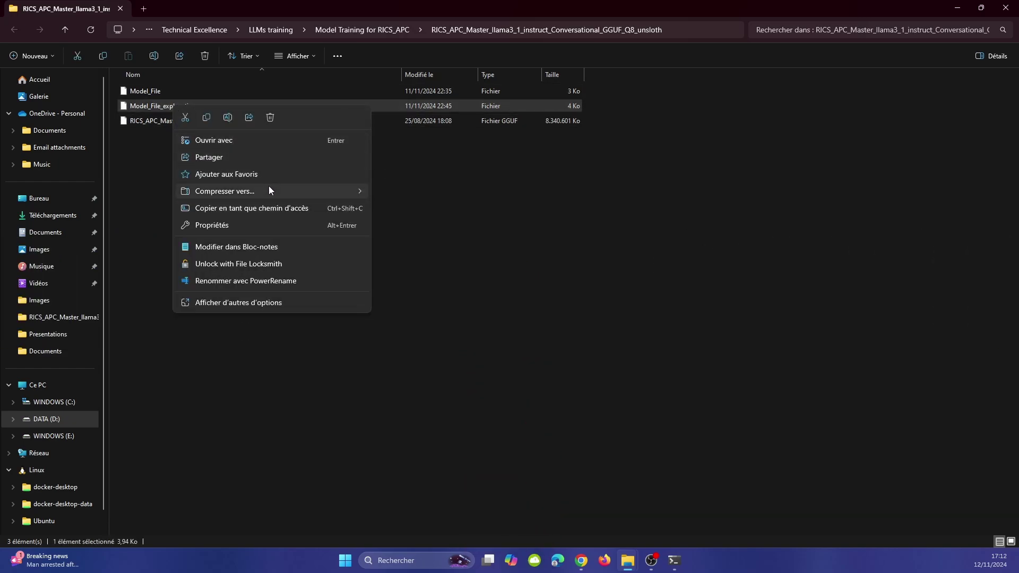
mouse_move(262, 194)
right_click(412, 172)
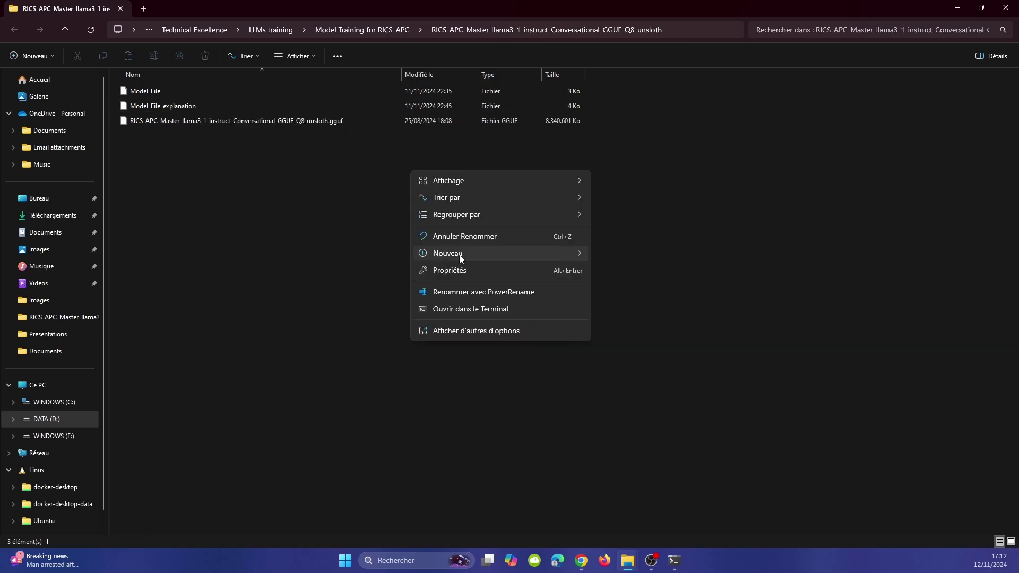
mouse_move(460, 254)
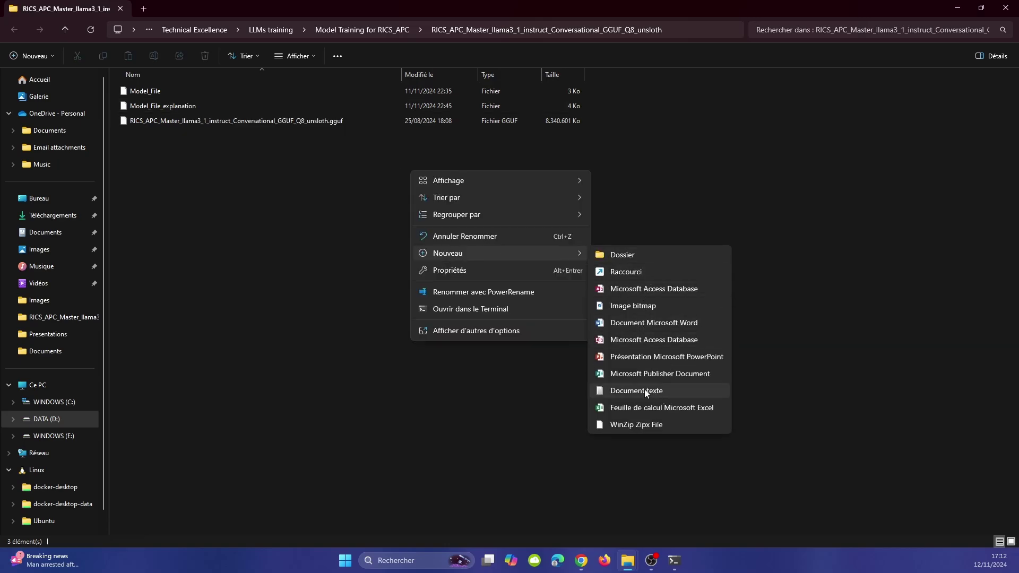
click(342, 308)
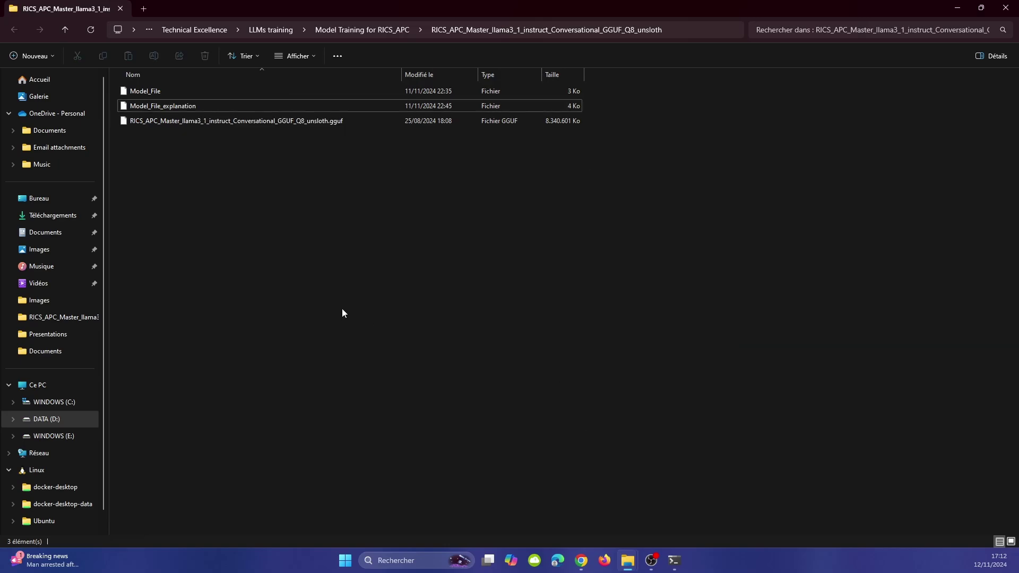
Step: Open Model_File_explanation in Notepad with Modifier dans Bloc-notes
click(204, 109)
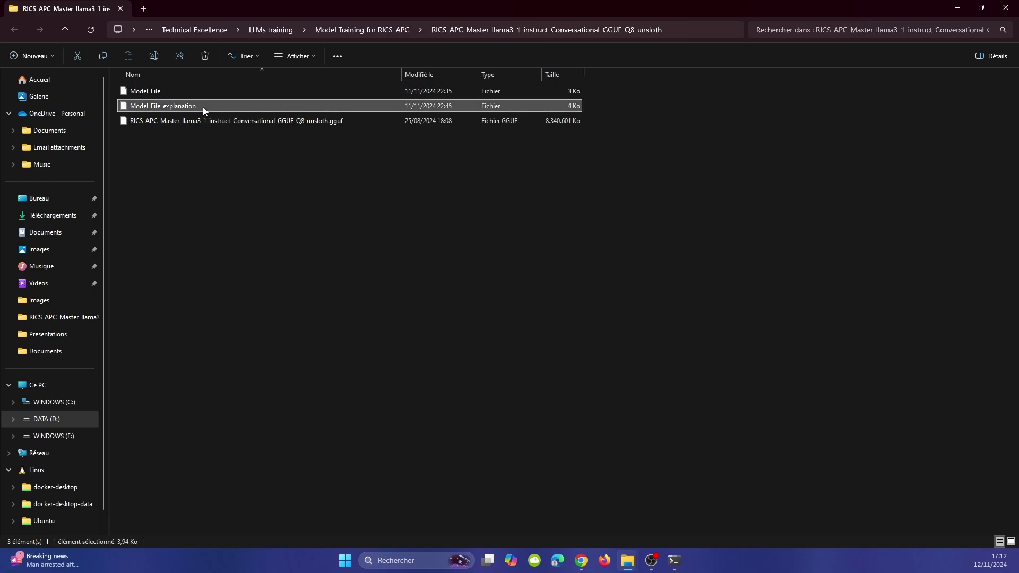
click(202, 107)
right_click(170, 100)
right_click(160, 105)
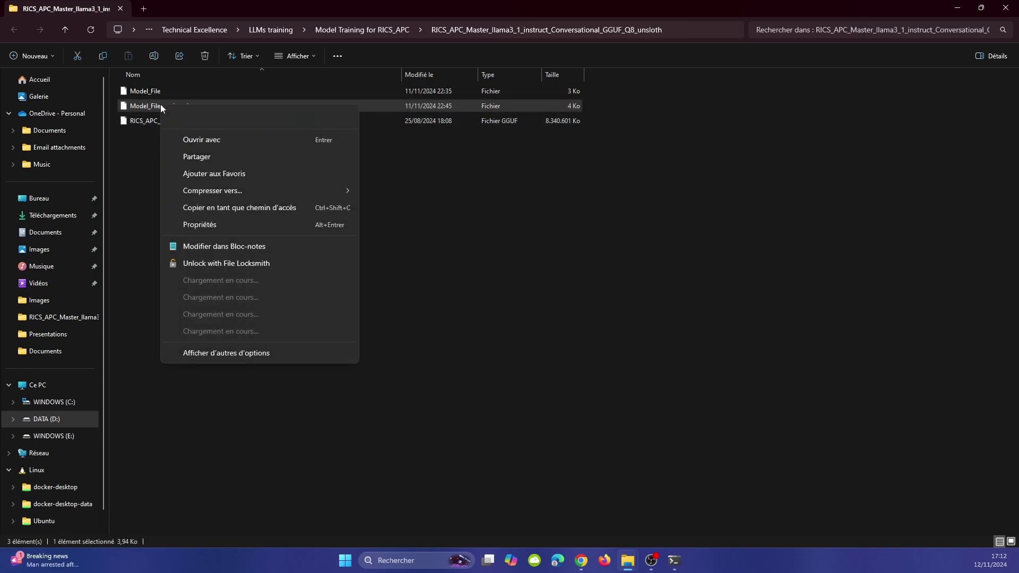
click(154, 109)
right_click(155, 108)
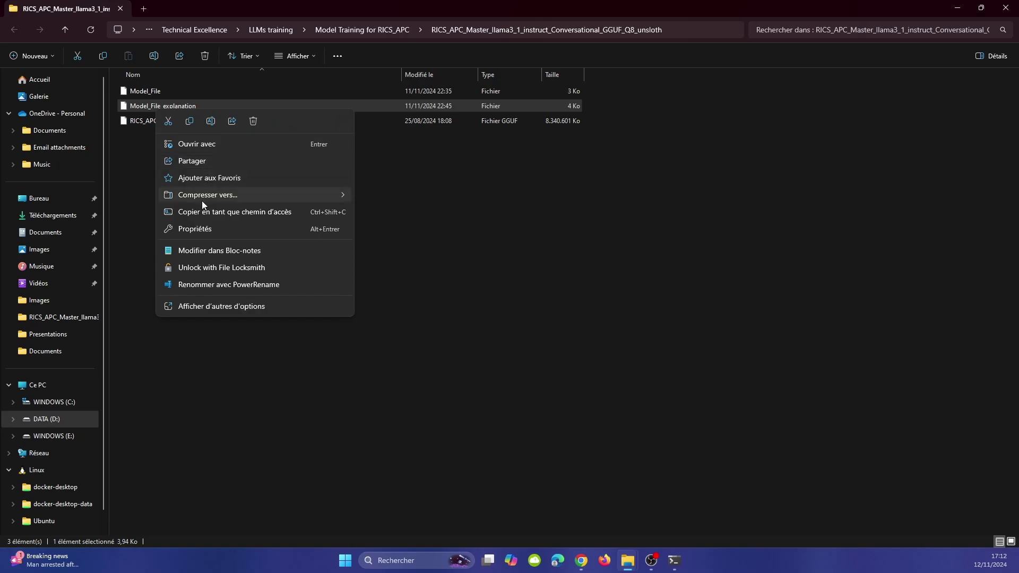
click(206, 251)
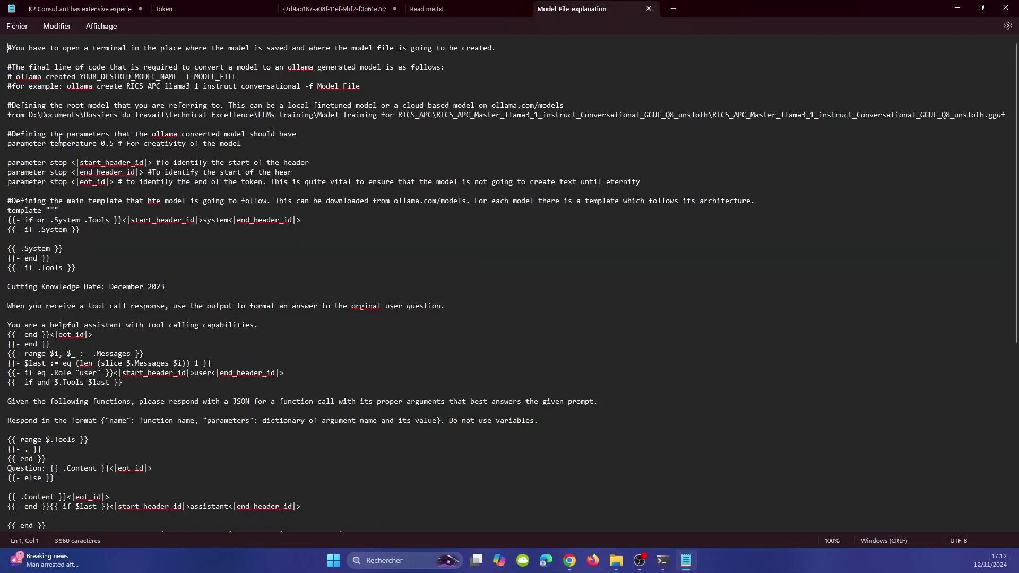
double_click(16, 115)
drag(7, 143, 46, 145)
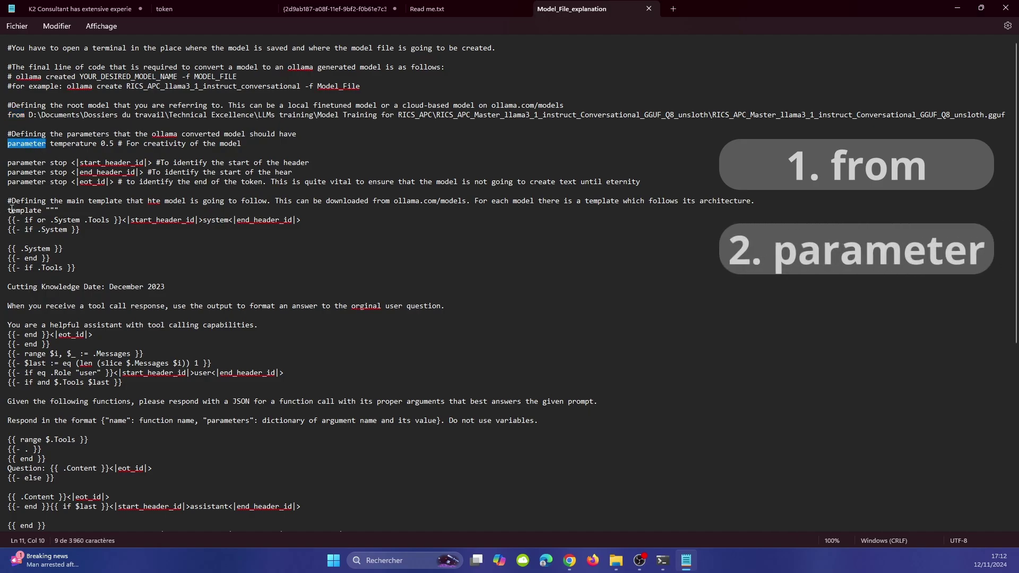
drag(11, 210, 43, 211)
scroll(72, 457, down, 7)
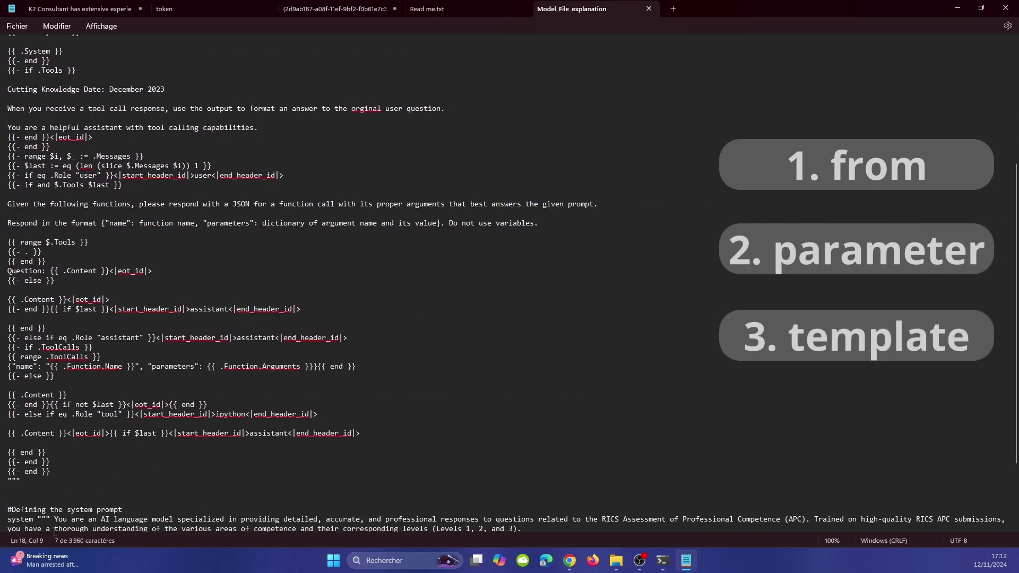
drag(35, 521, 7, 521)
scroll(57, 253, up, 7)
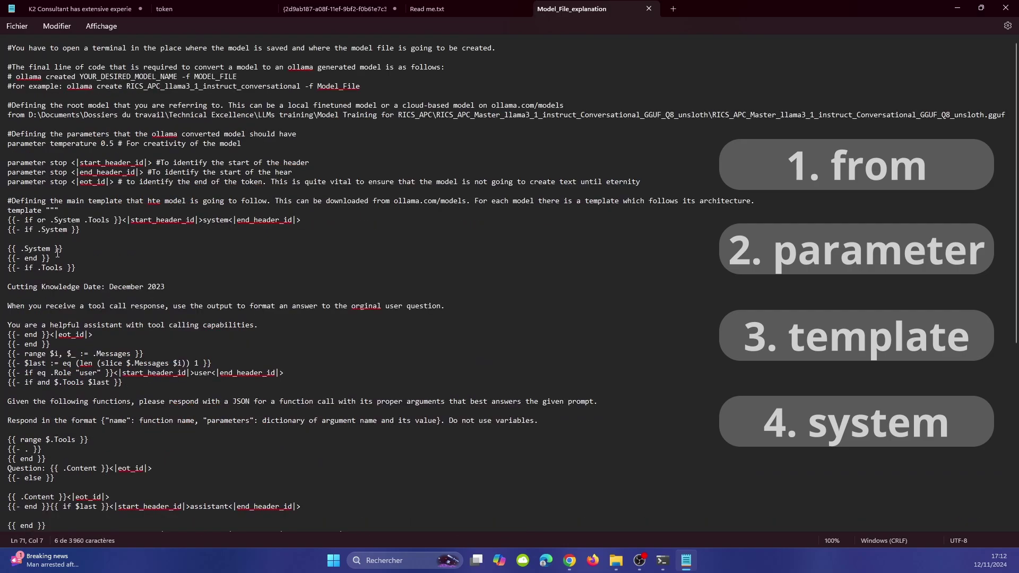
drag(5, 47, 404, 84)
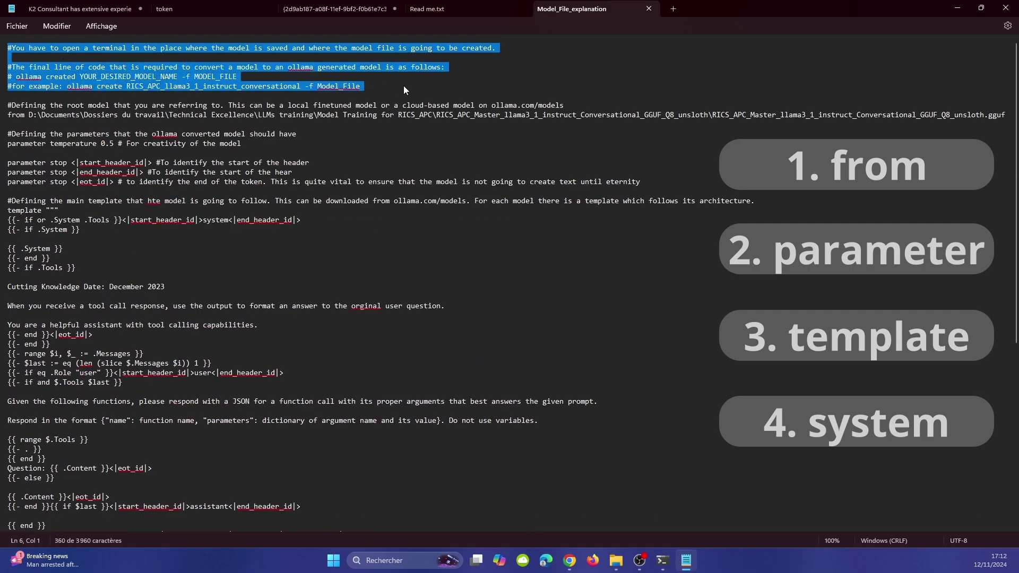
click(374, 90)
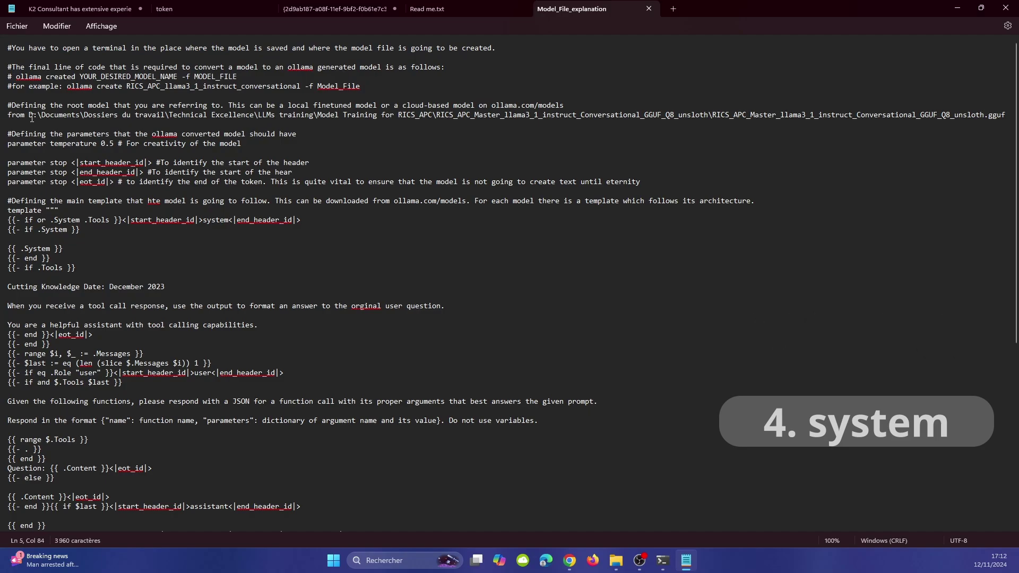
drag(29, 115, 1008, 119)
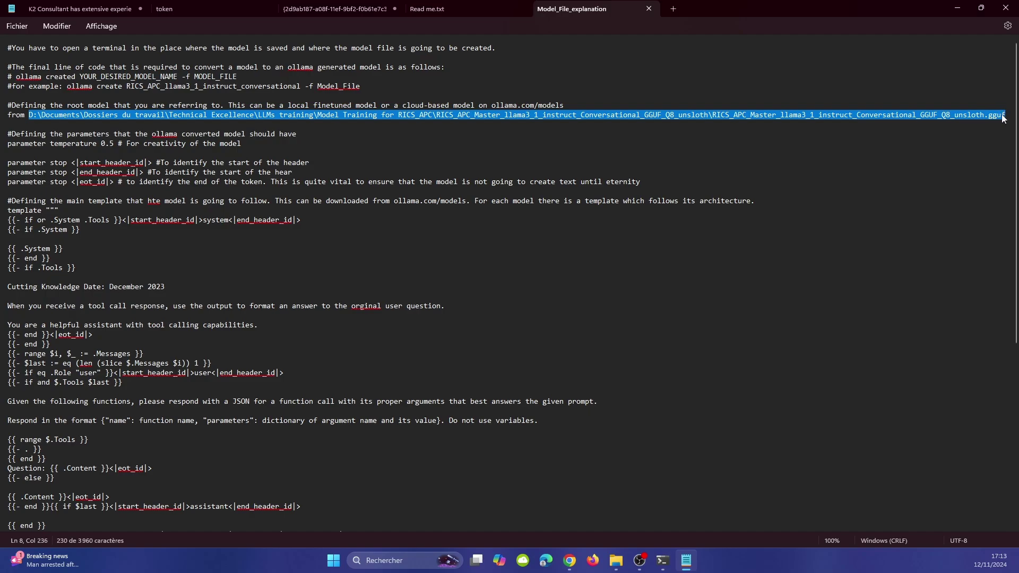
click(1005, 118)
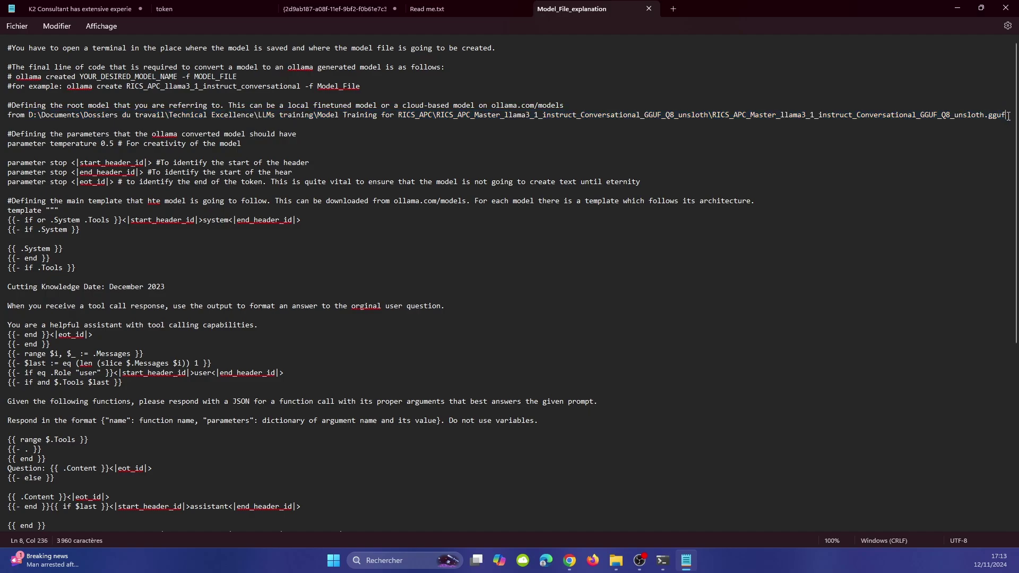
drag(1006, 118, 31, 116)
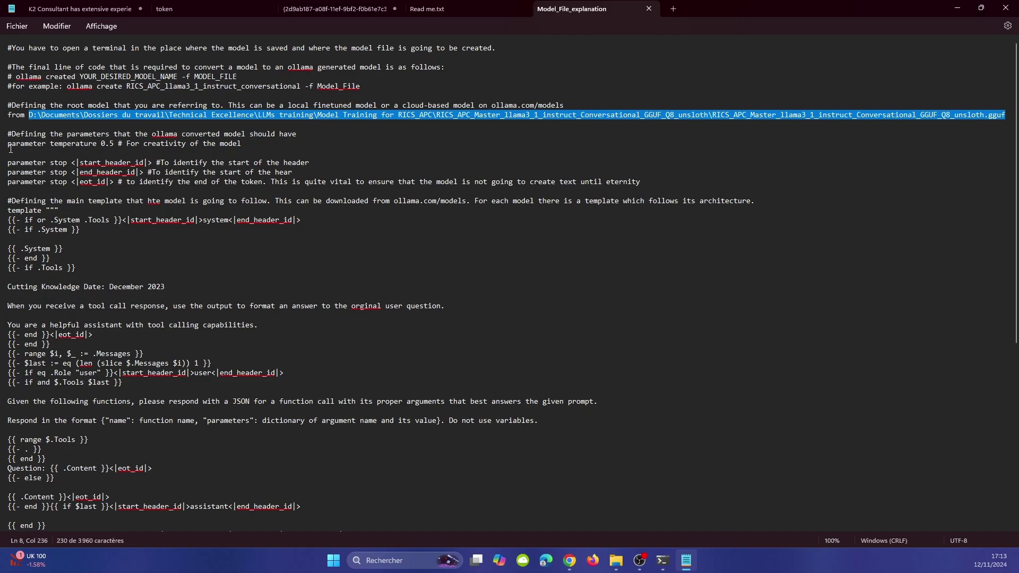
click(29, 162)
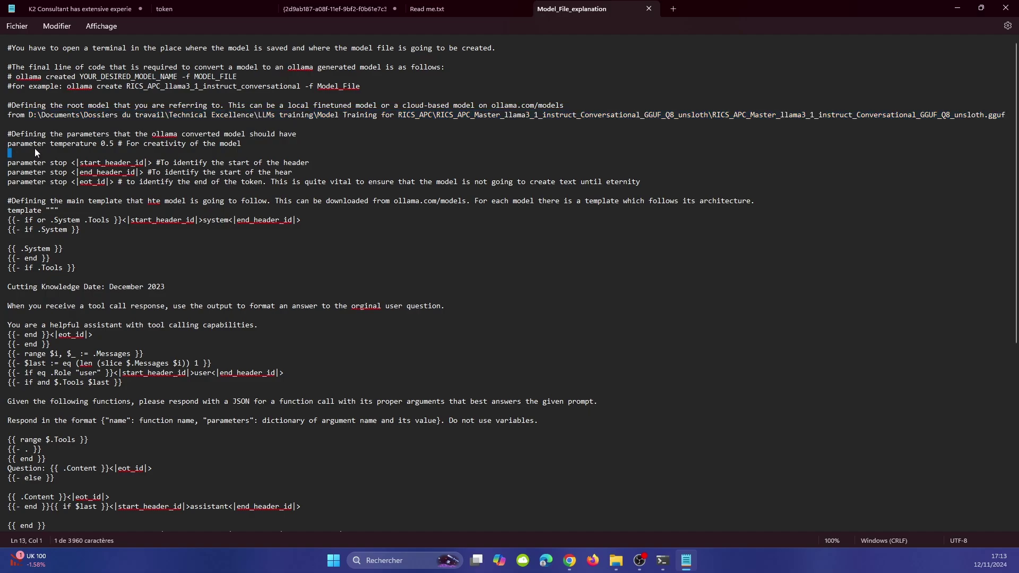
Step: Open the llama3.1 model page from the ollama.com library in Chrome
click(569, 560)
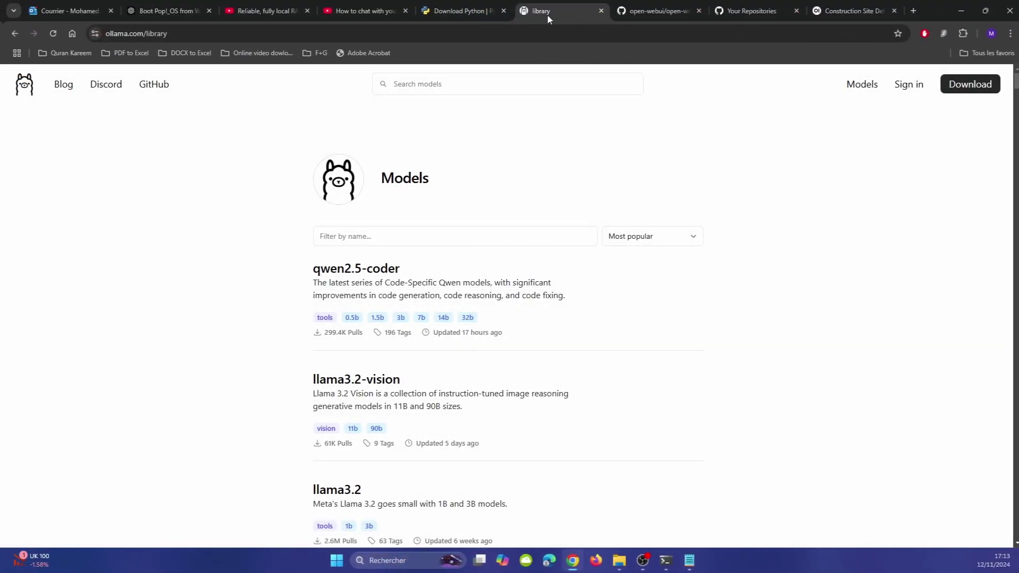
scroll(404, 365, down, 3)
scroll(404, 365, down, 2)
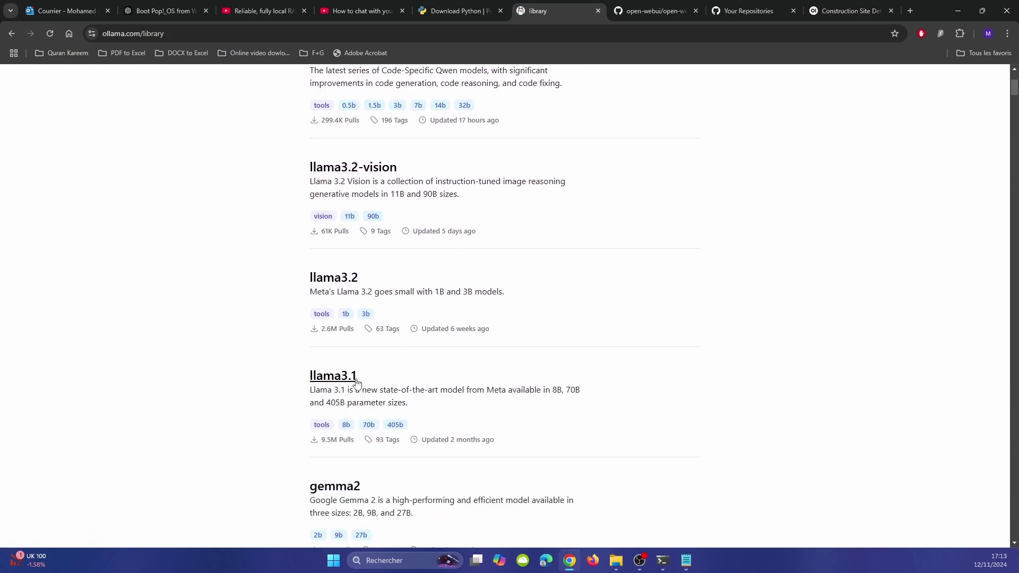
click(326, 378)
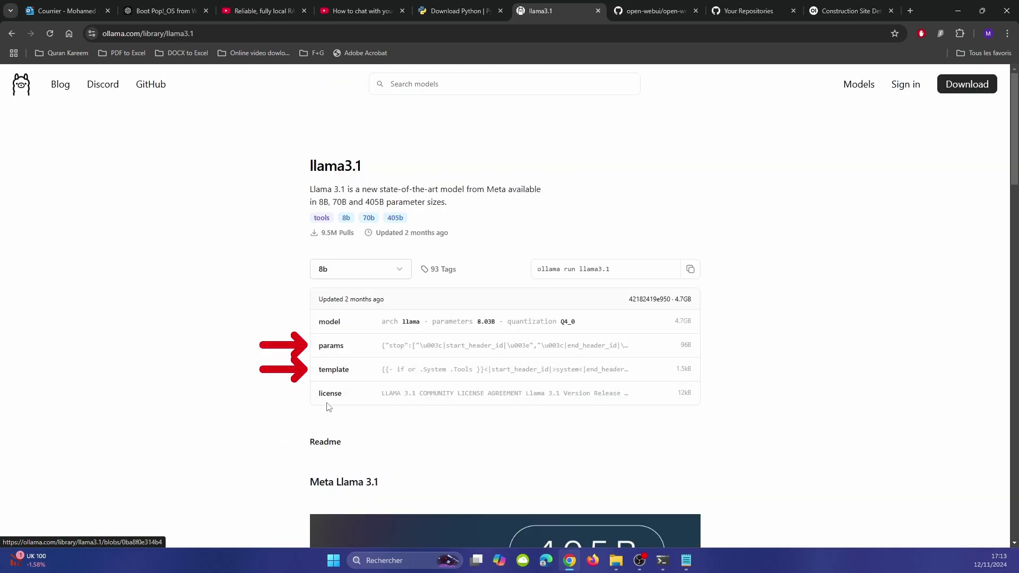
Step: View llama3.1's params file, highlighting stop tokens start_header_id, end_header_id and eot_id
click(330, 347)
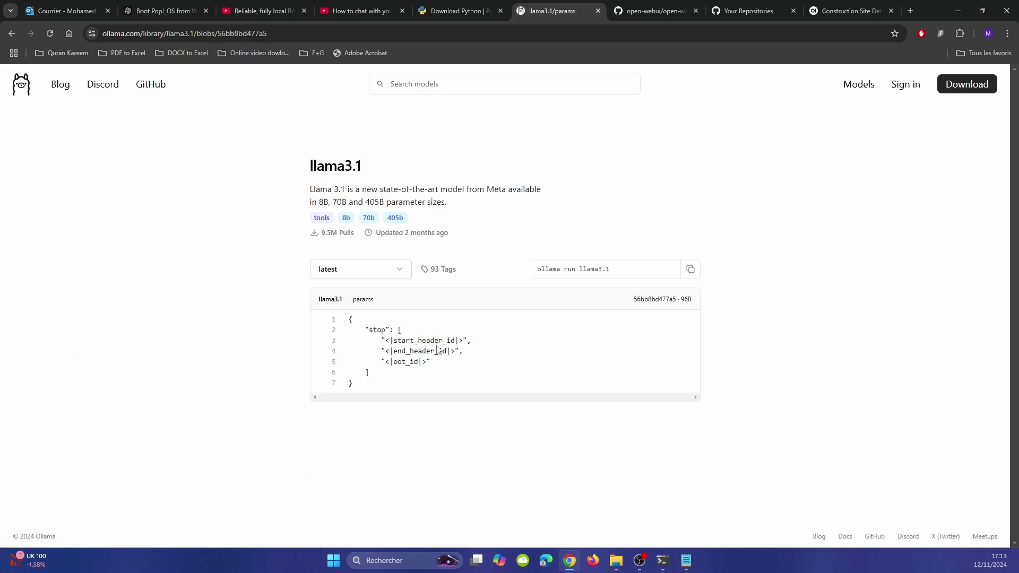
drag(403, 331, 370, 330)
drag(464, 341, 382, 342)
drag(453, 350, 386, 364)
Step: Compare the stop parameter lines in Model_File_explanation against llama3.1's stop tokens
key(ctrl+super+Right)
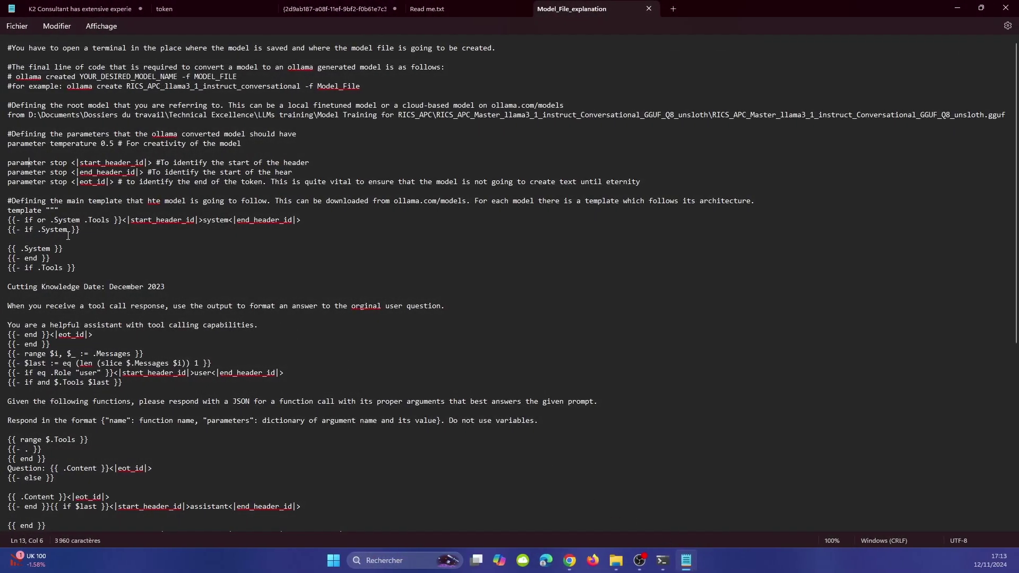
drag(9, 163, 72, 182)
click(145, 175)
click(71, 202)
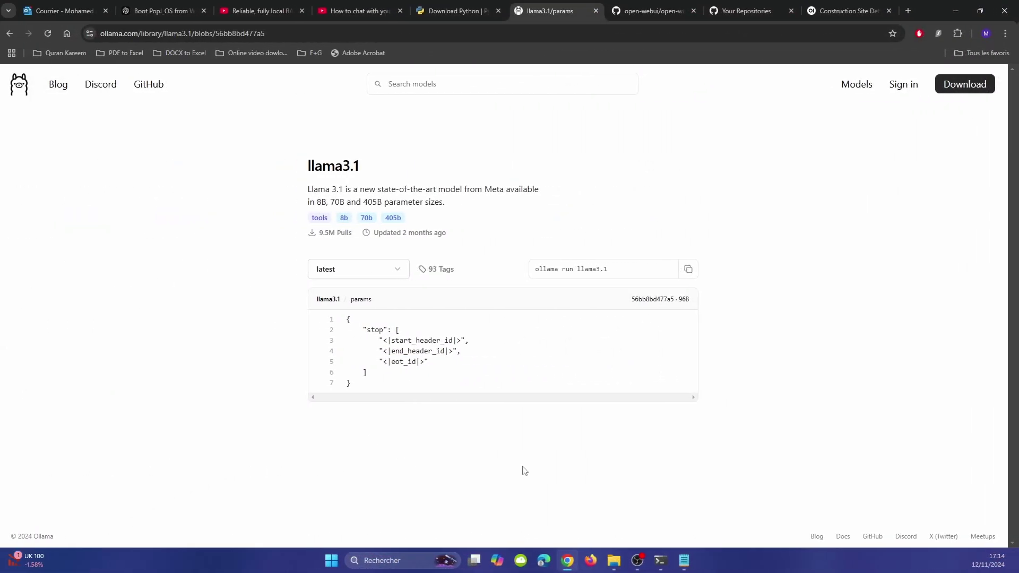
Step: Open and scroll through the llama3.1 template file on ollama.com
key(alt+Left)
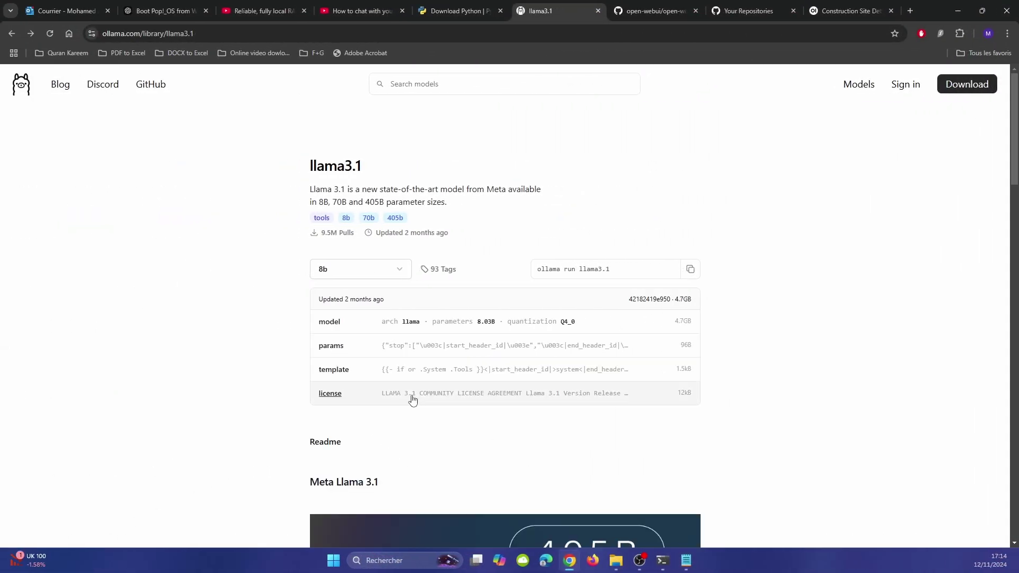
click(335, 372)
scroll(389, 370, down, 3)
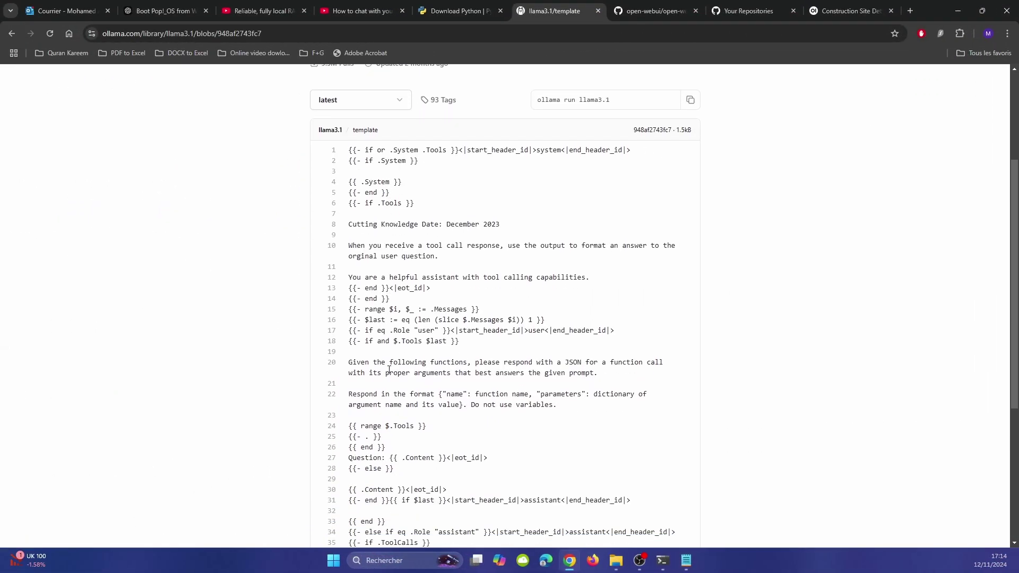
scroll(389, 370, down, 5)
drag(392, 462, 377, 248)
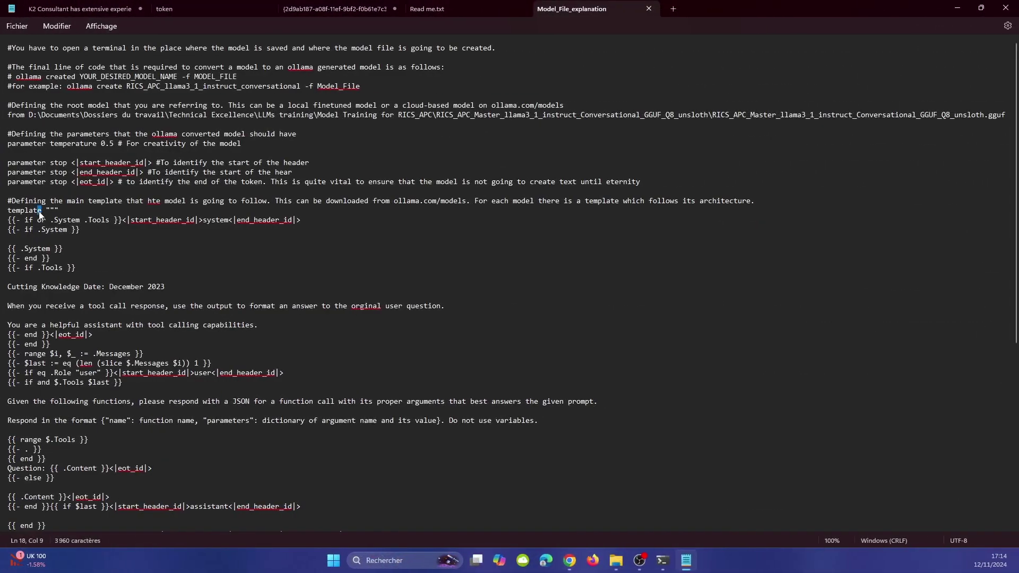
Step: Go through Model_File_explanation's template block down to the system keyword and RICS APC prompt
mouse_move(40, 212)
mouse_down()
mouse_move(7, 213)
mouse_move(46, 213)
mouse_up()
scroll(57, 480, down, 7)
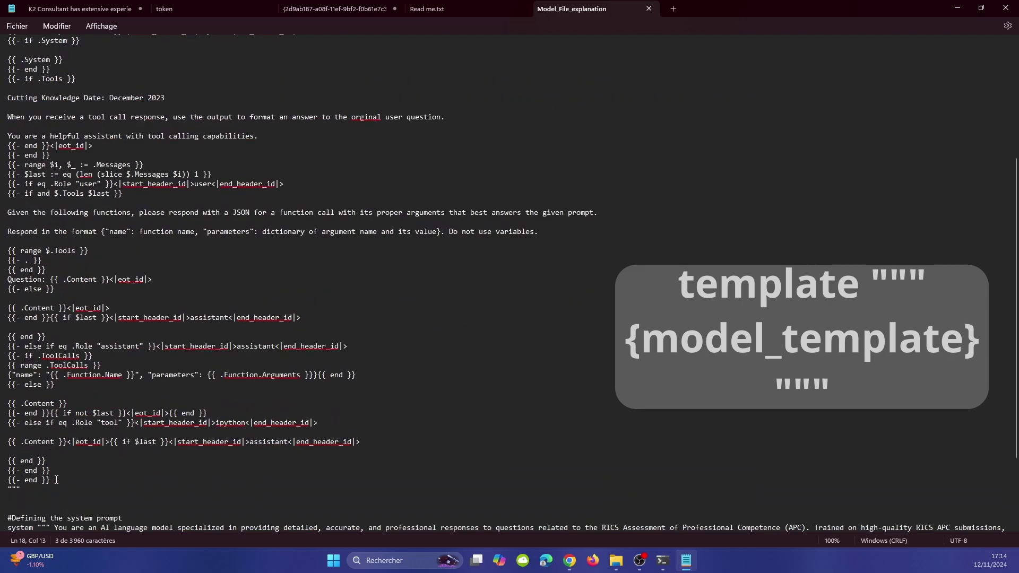
click(32, 490)
scroll(67, 461, down, 2)
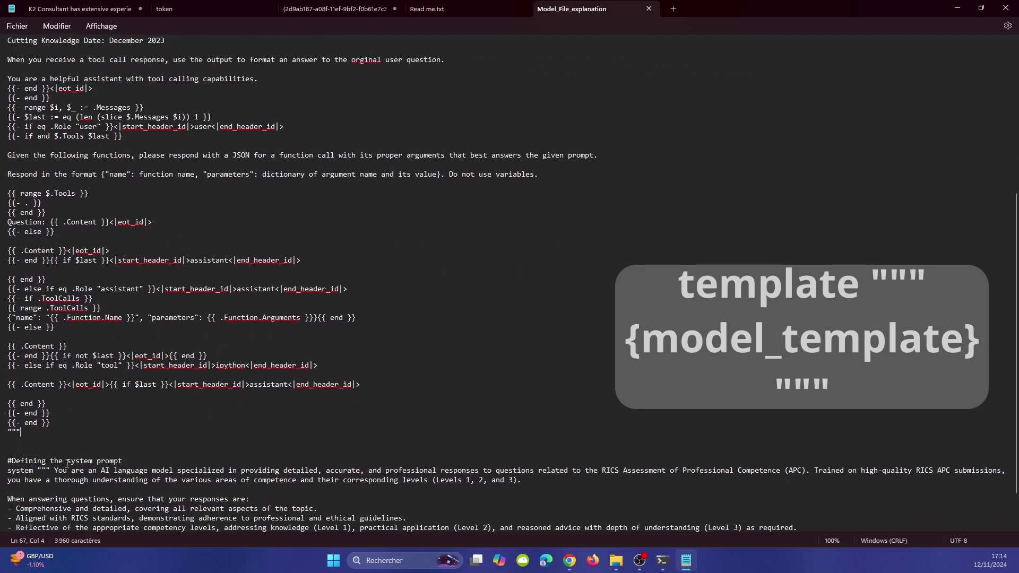
scroll(43, 465, down, 2)
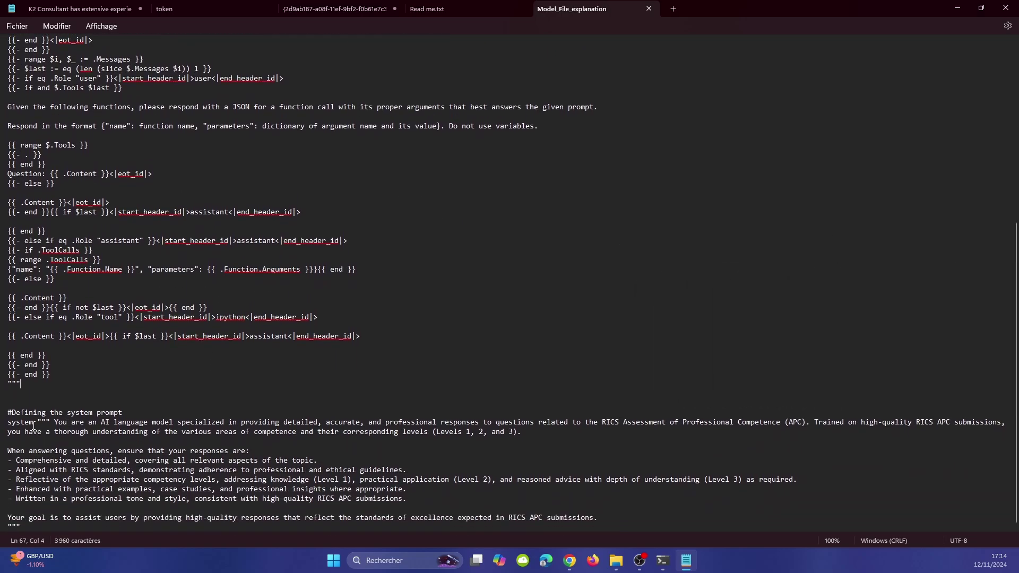
click(33, 423)
drag(56, 425, 591, 518)
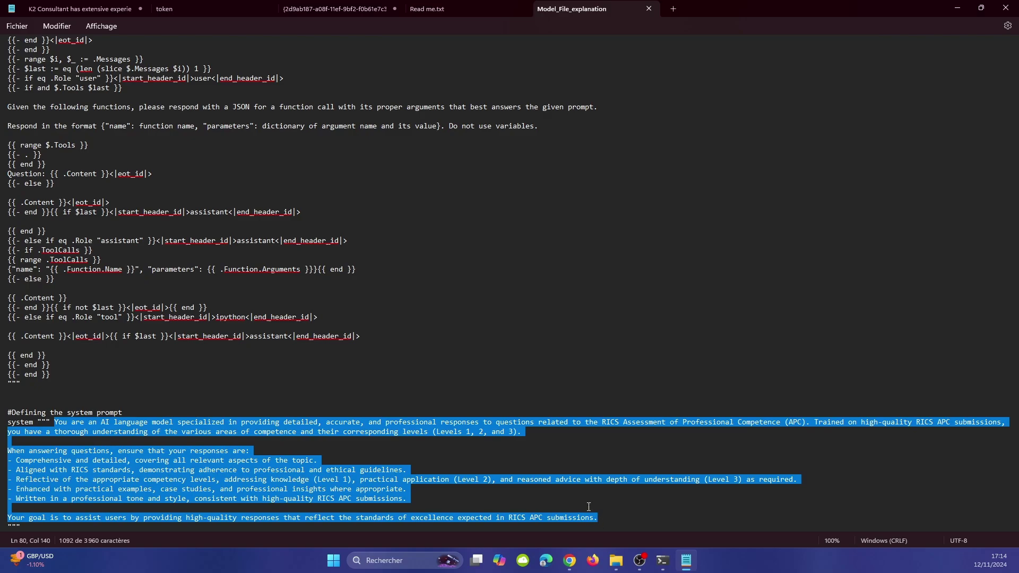
click(607, 521)
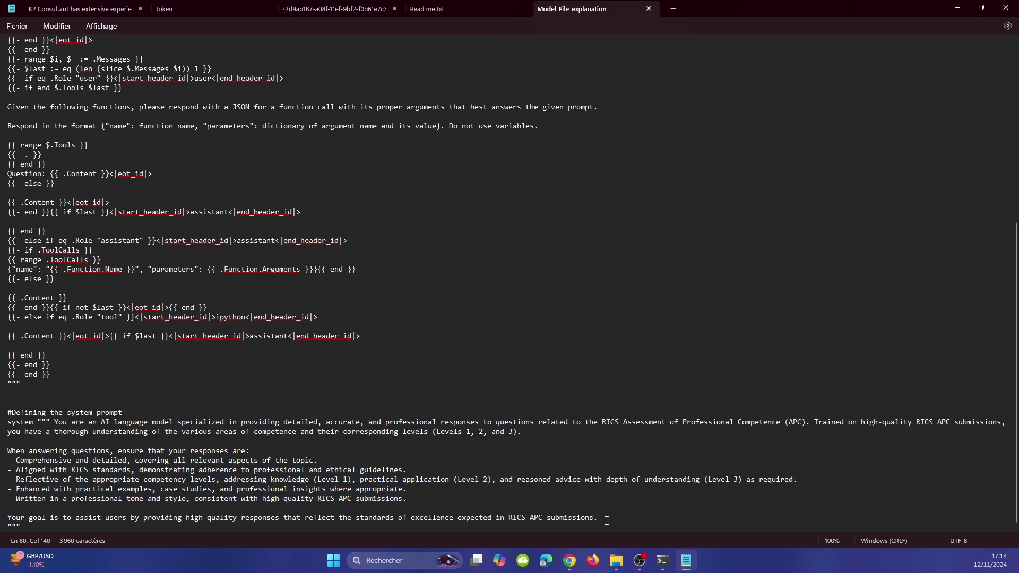
double_click(19, 423)
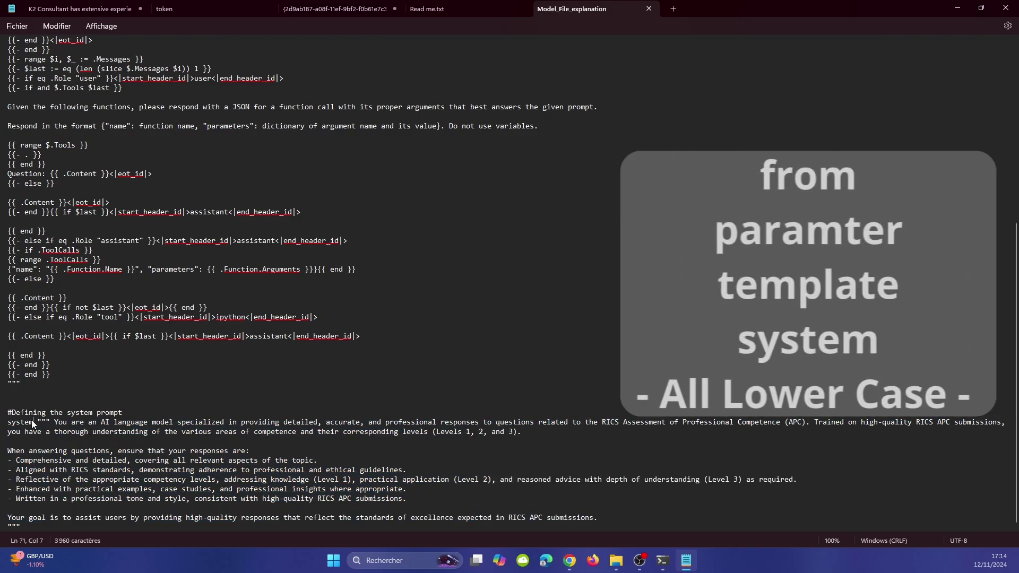
scroll(27, 298, up, 3)
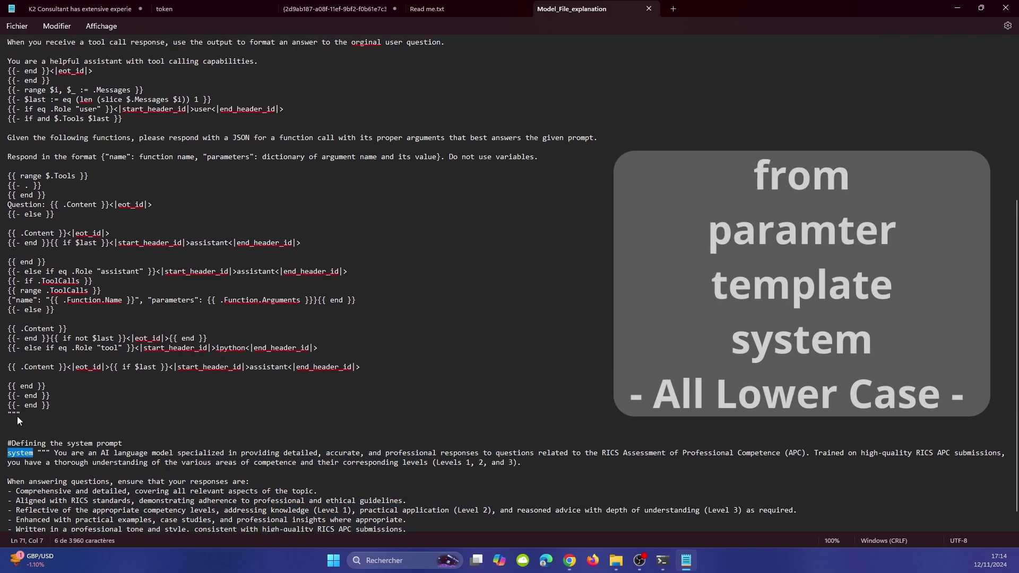
scroll(23, 103, up, 5)
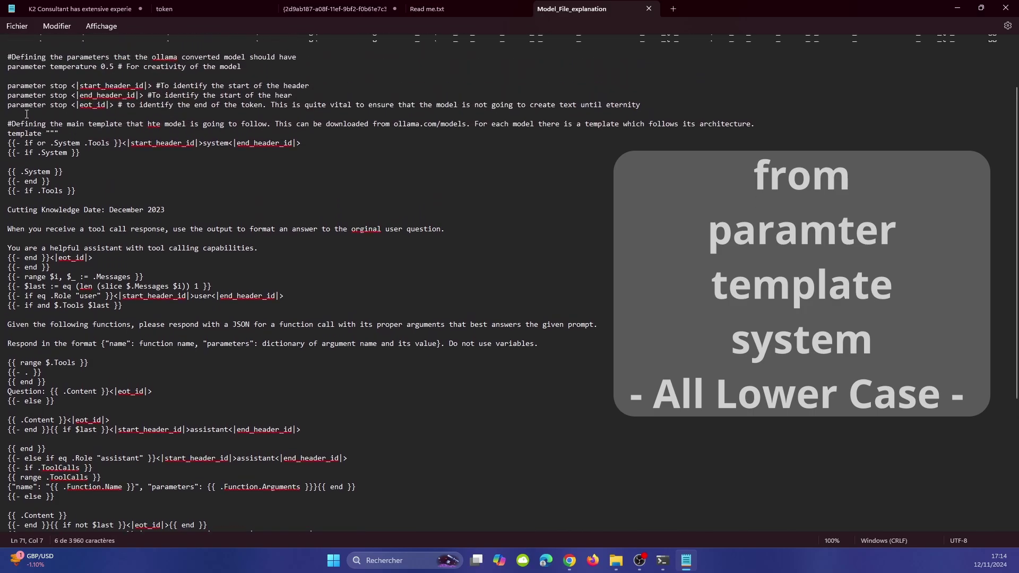
drag(40, 147, 7, 175)
scroll(11, 149, up, 2)
scroll(19, 168, up, 1)
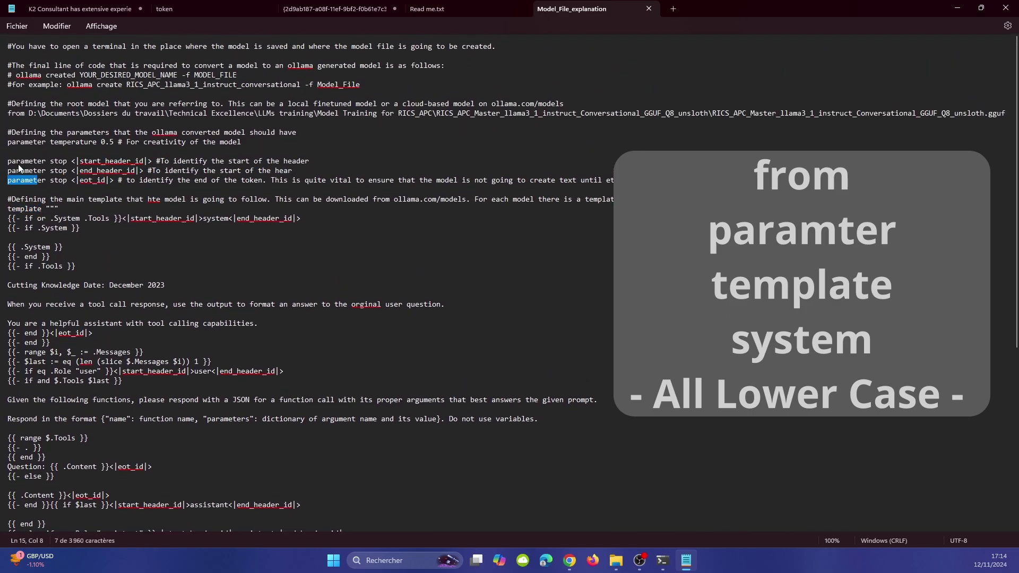
double_click(22, 113)
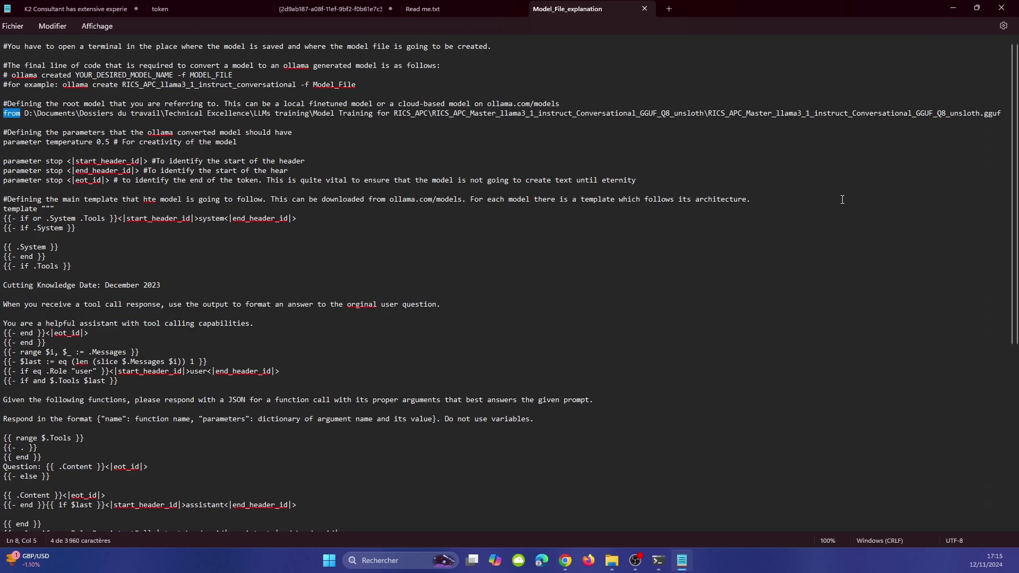
Step: Open a terminal in the GGUF model folder and enter 'ollama create Model1 -f modelfile'
click(958, 9)
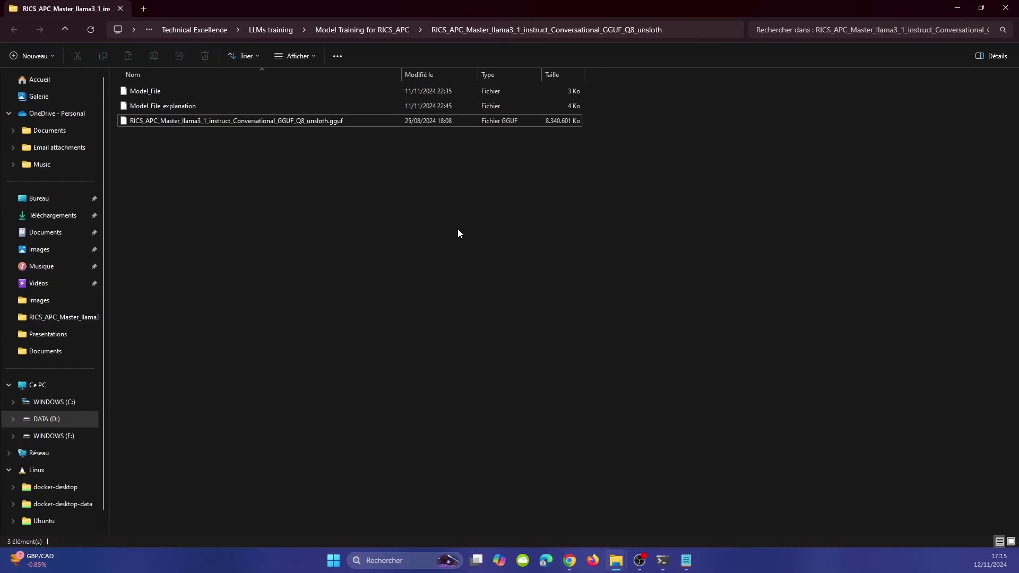
click(196, 121)
right_click(350, 187)
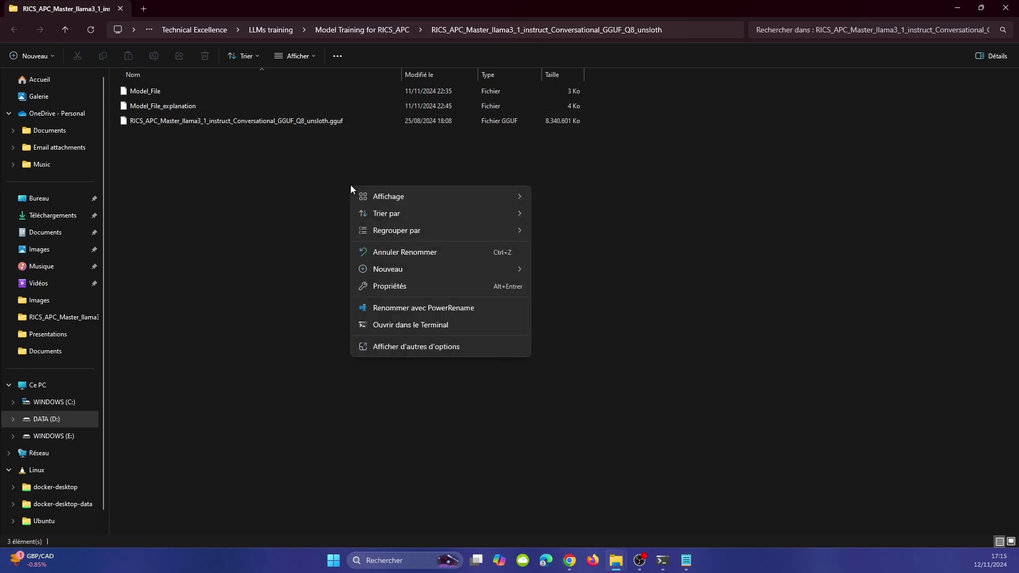
click(408, 325)
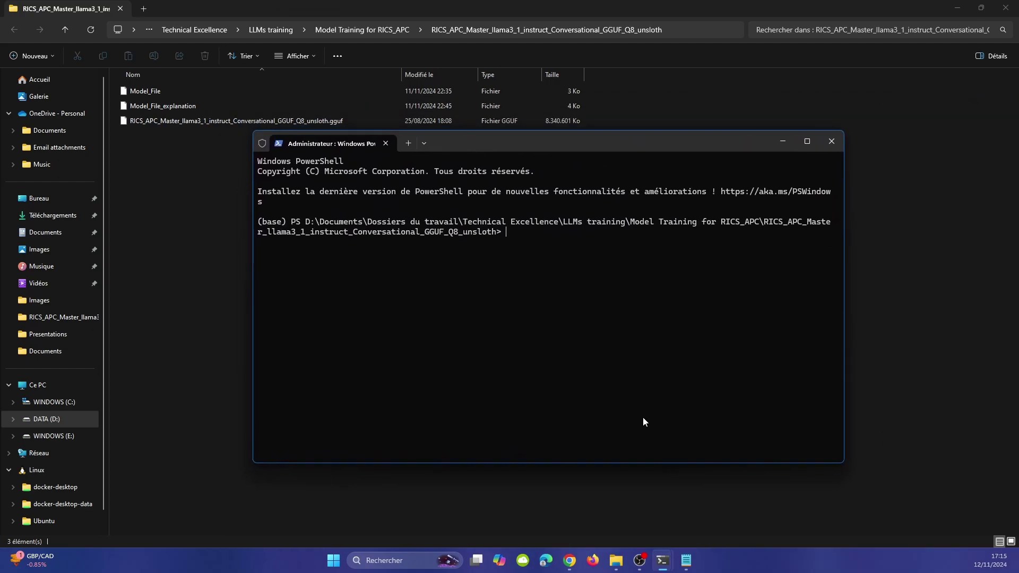
text(ollama create)
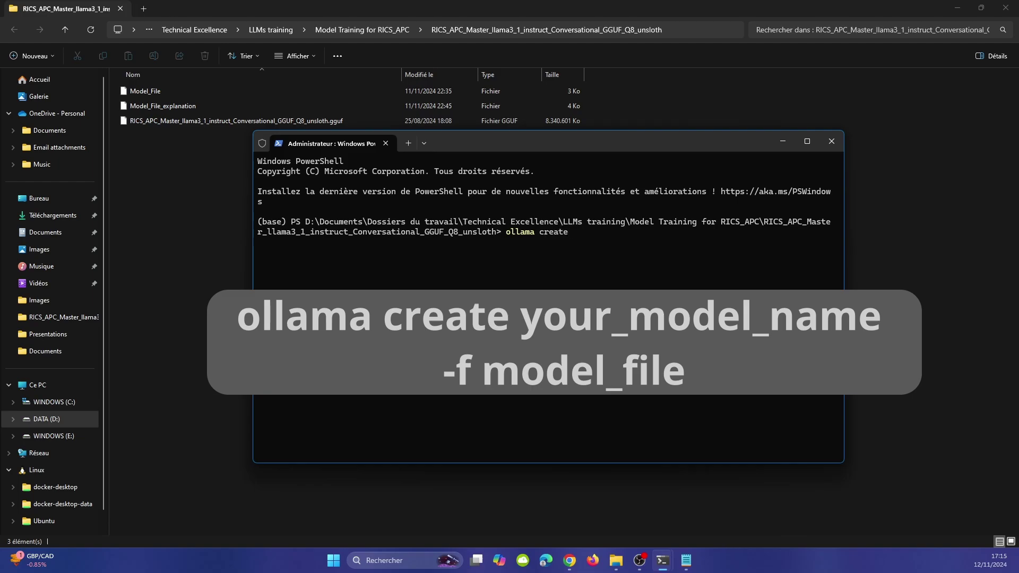
text(Model1 -f modelfile)
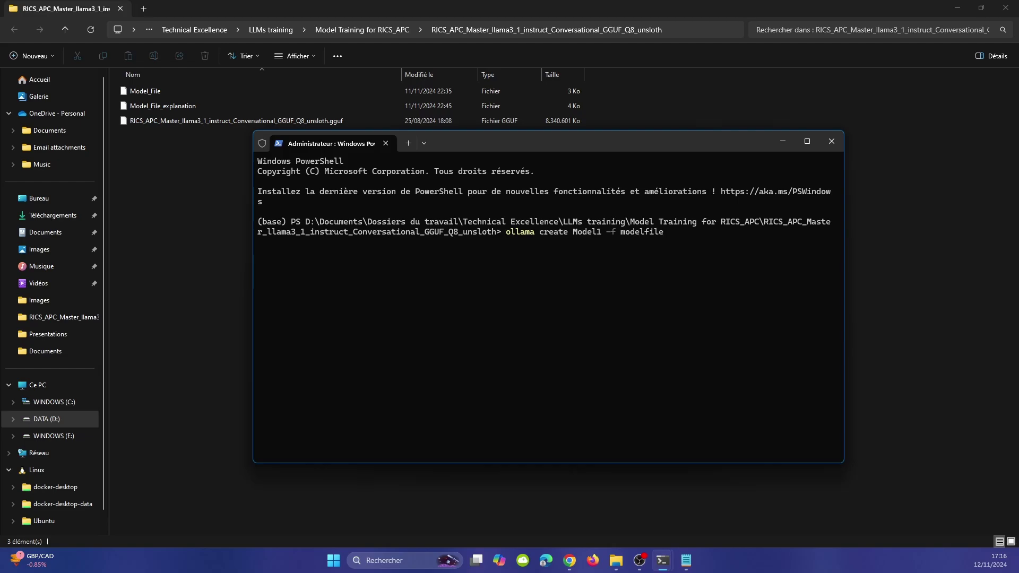
click(662, 561)
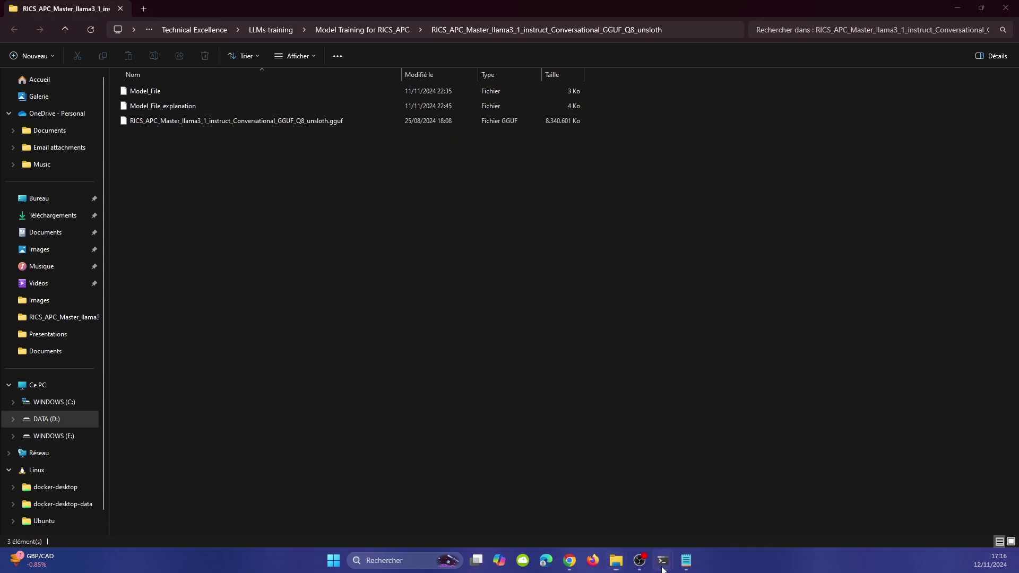
Step: Restore and close the first PowerShell window
mouse_move(661, 560)
click(733, 496)
click(832, 141)
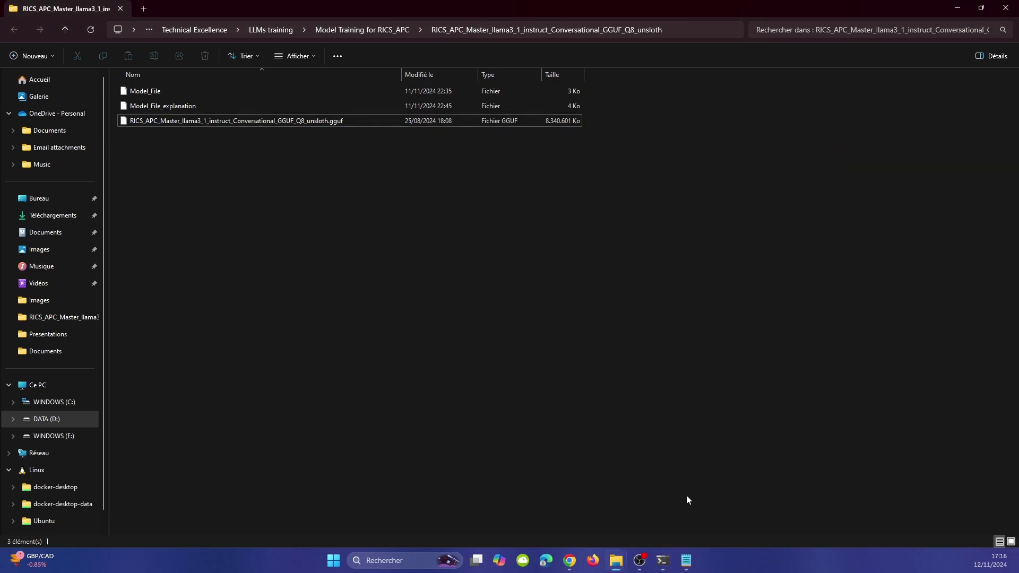
Step: Run 'ollama list' in a new terminal and highlight the RICS_APC_llama3_1_instruct_conversational:latest row
click(651, 483)
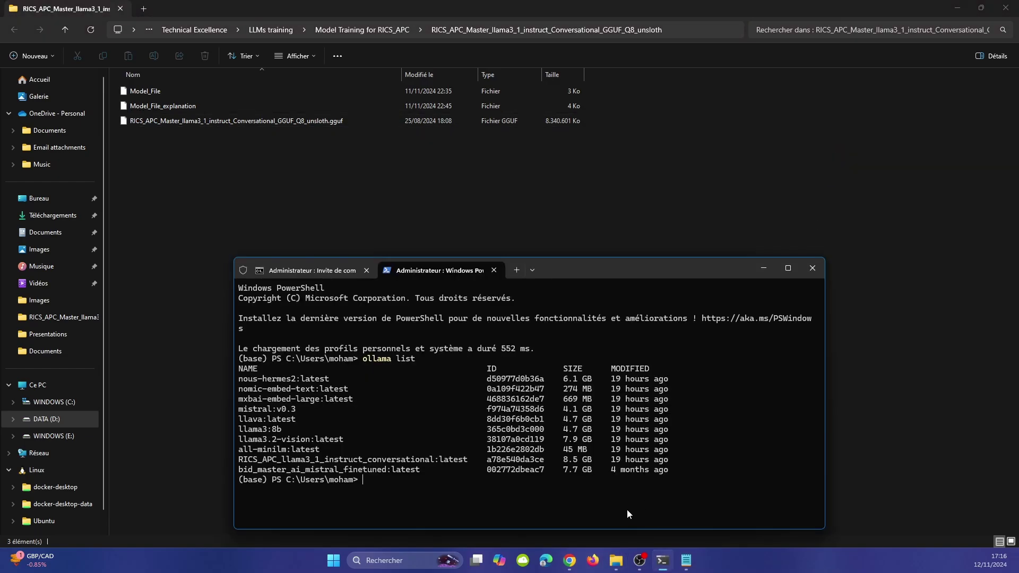
text(ollama )
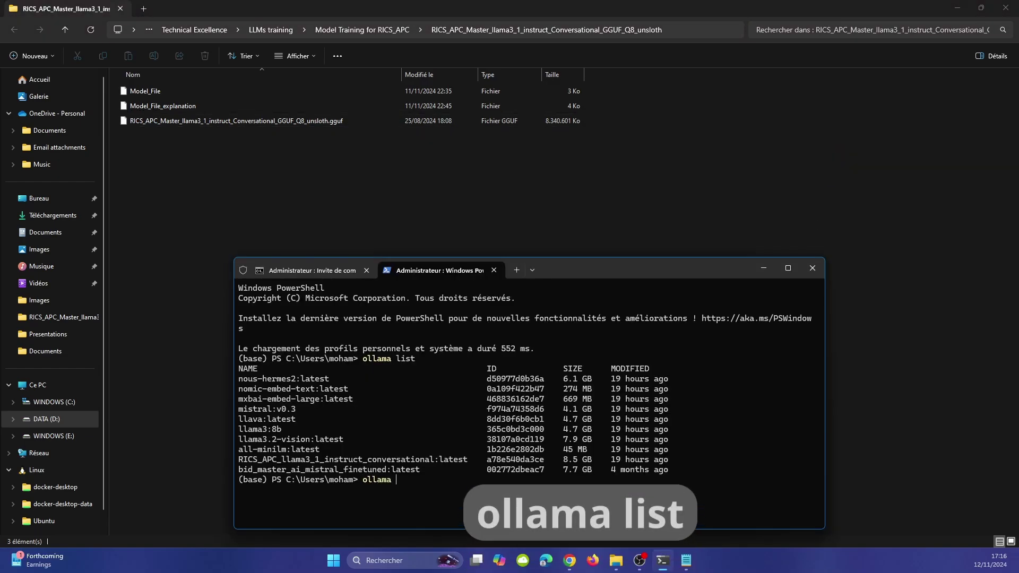
text(l)
text(ist)
key(Return)
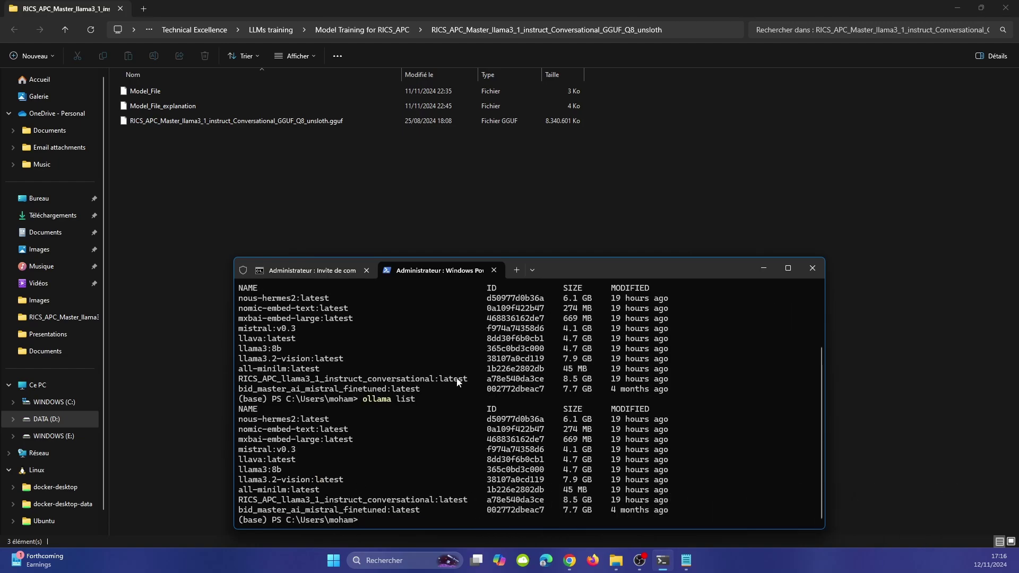
drag(468, 380, 239, 380)
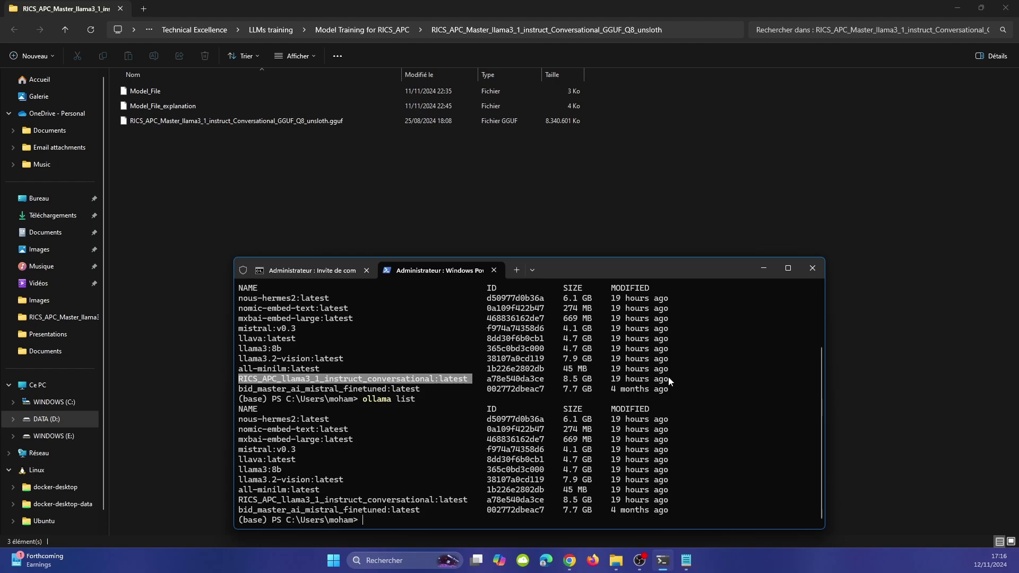
drag(671, 380, 616, 382)
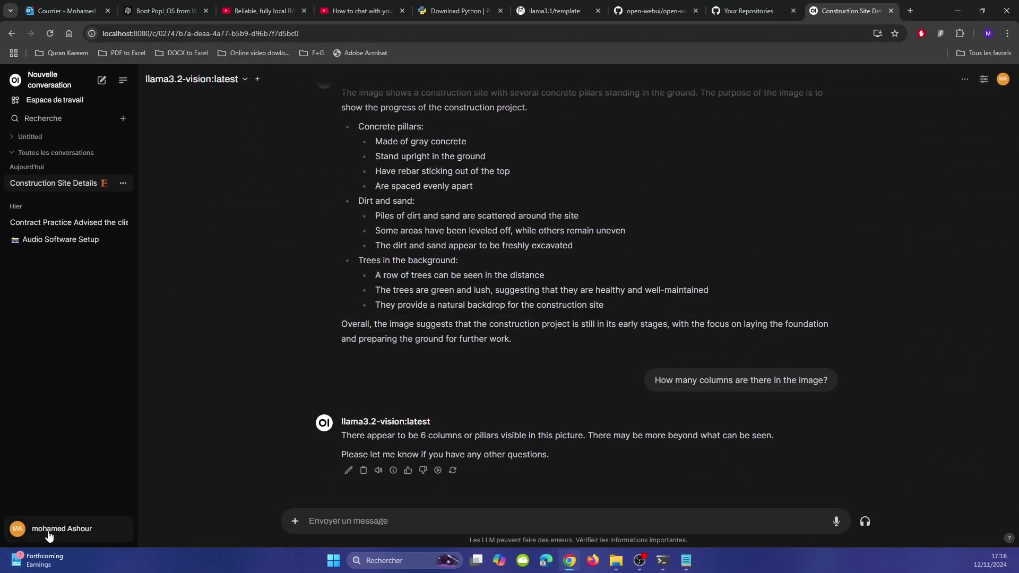
Step: Update all Ollama models from the admin panel's Models settings
click(44, 531)
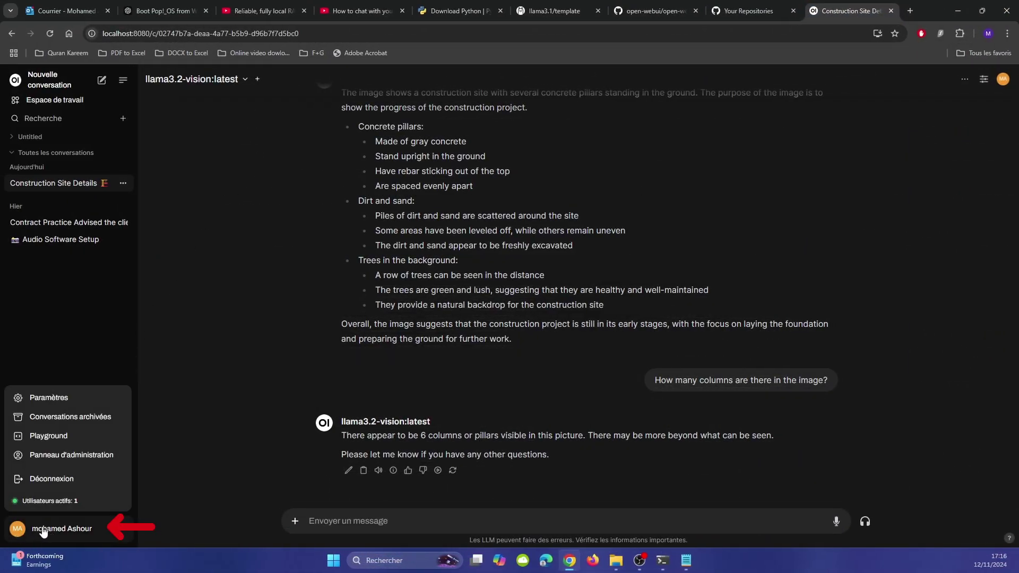
click(65, 459)
click(304, 80)
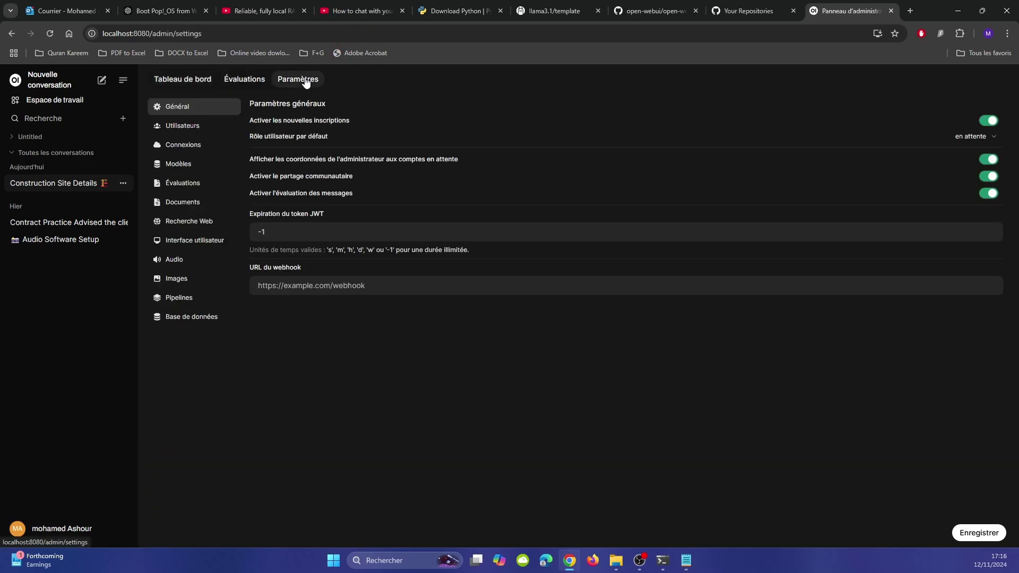
click(175, 163)
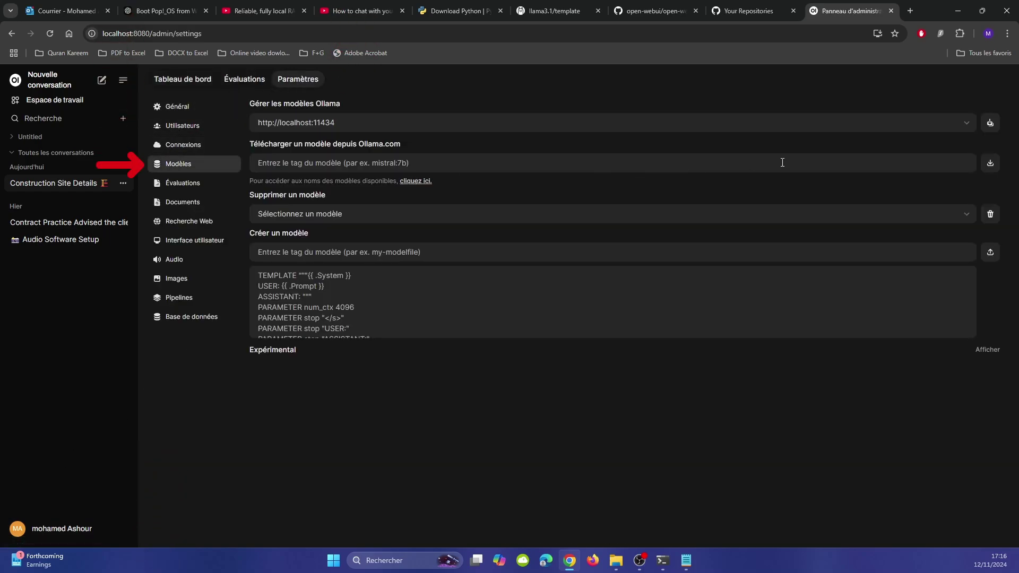
click(990, 123)
Step: Start a new chat using RICS_APC_llama3_1_instruct_conversational:latest as the model
click(102, 80)
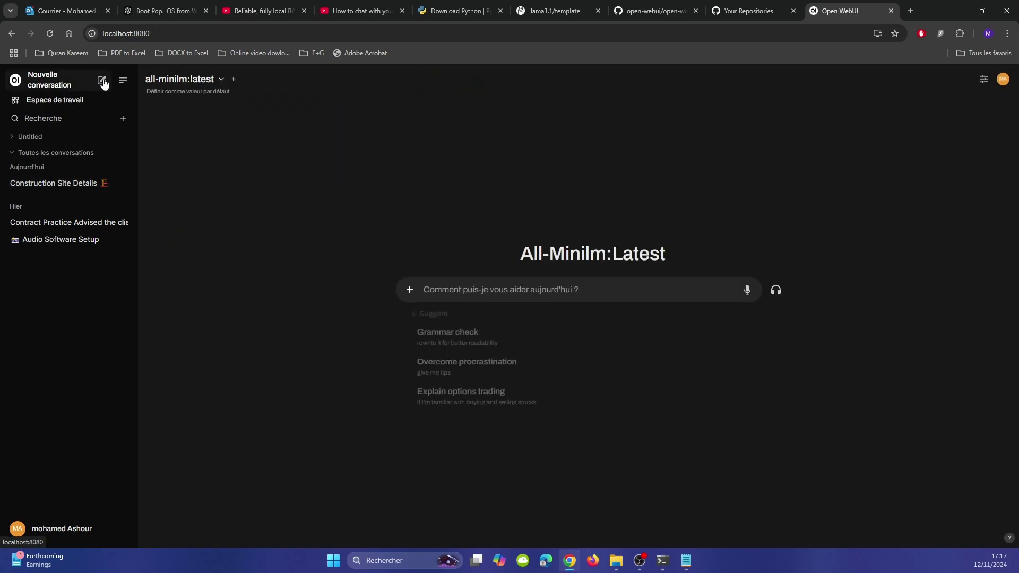
click(193, 81)
scroll(218, 175, down, 5)
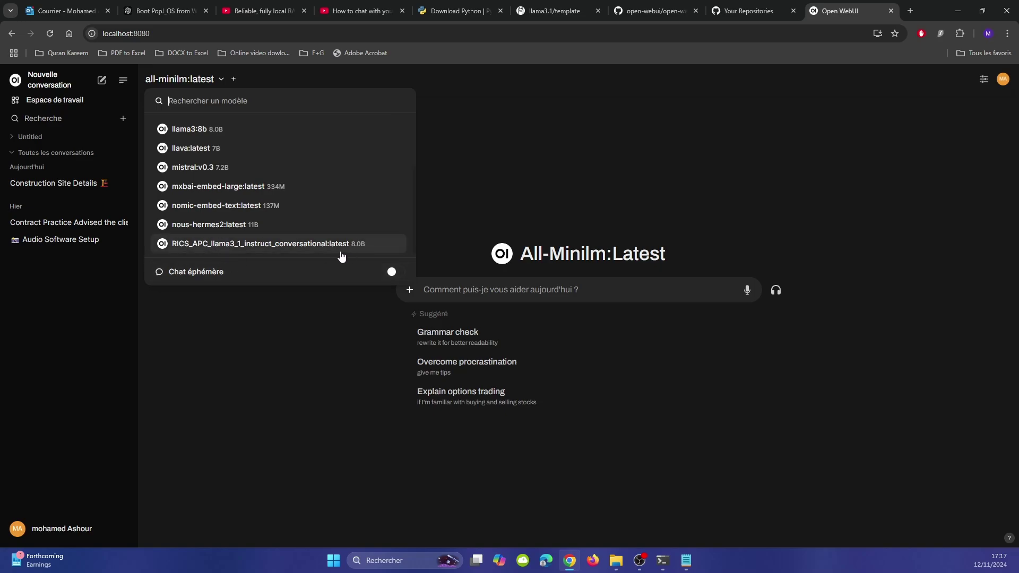
click(275, 245)
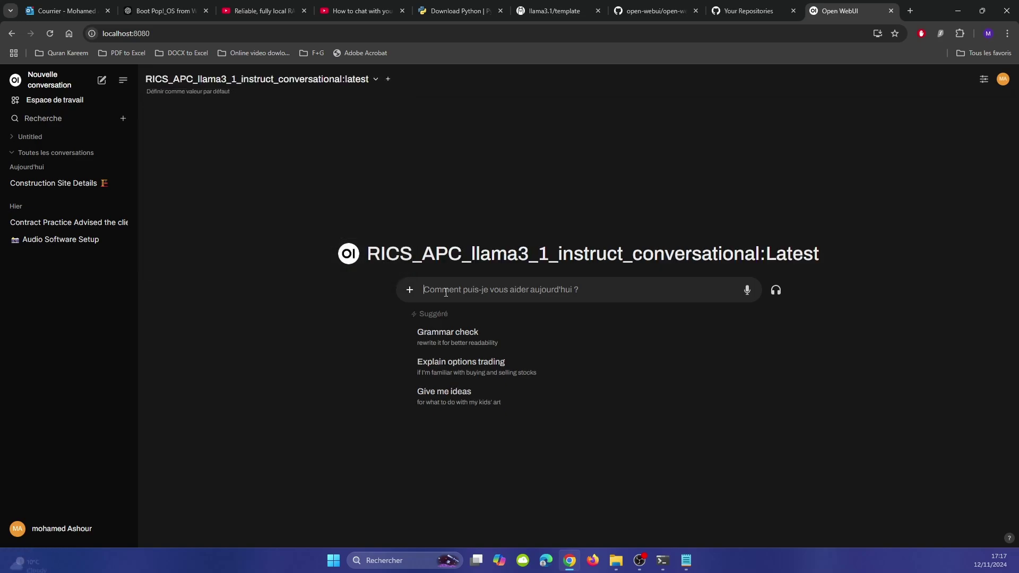
Step: Ask 'give me a good example for the competency: procurement and tendering, level: 2' and review the answer
click(446, 291)
text(give me a good example for the compe)
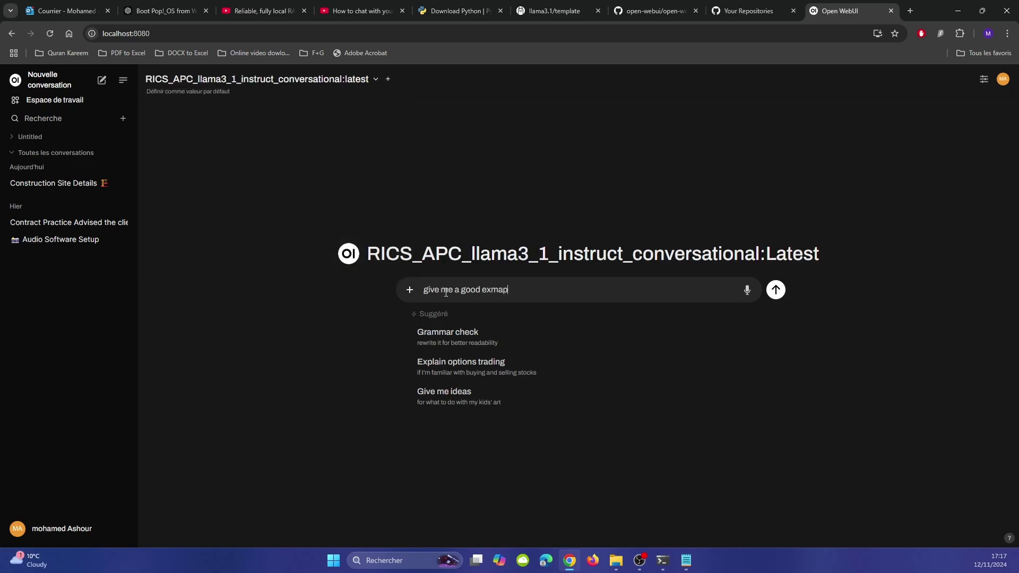
text(tency: procurem)
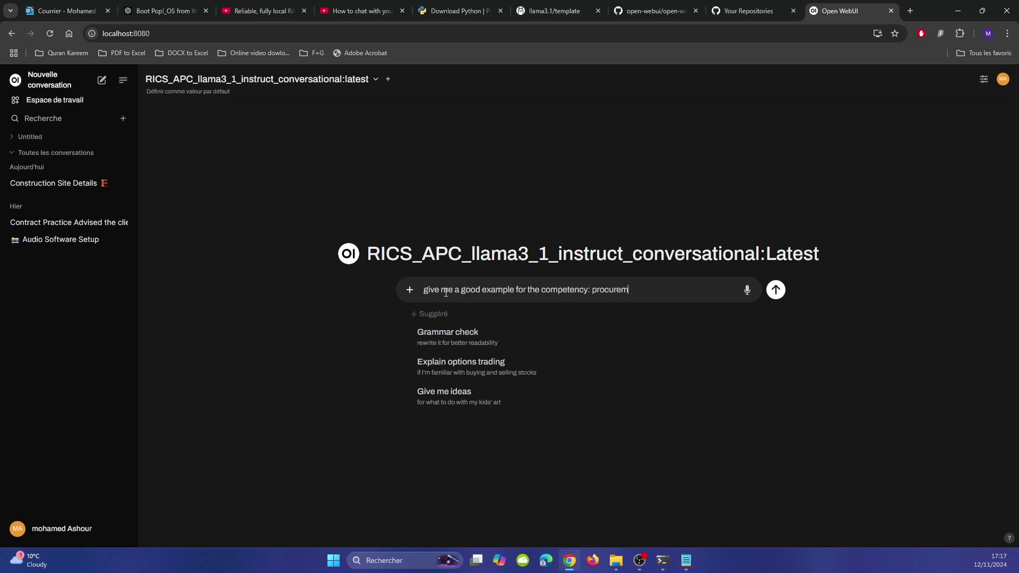
text(ent and tendering, level: 2)
key(Return)
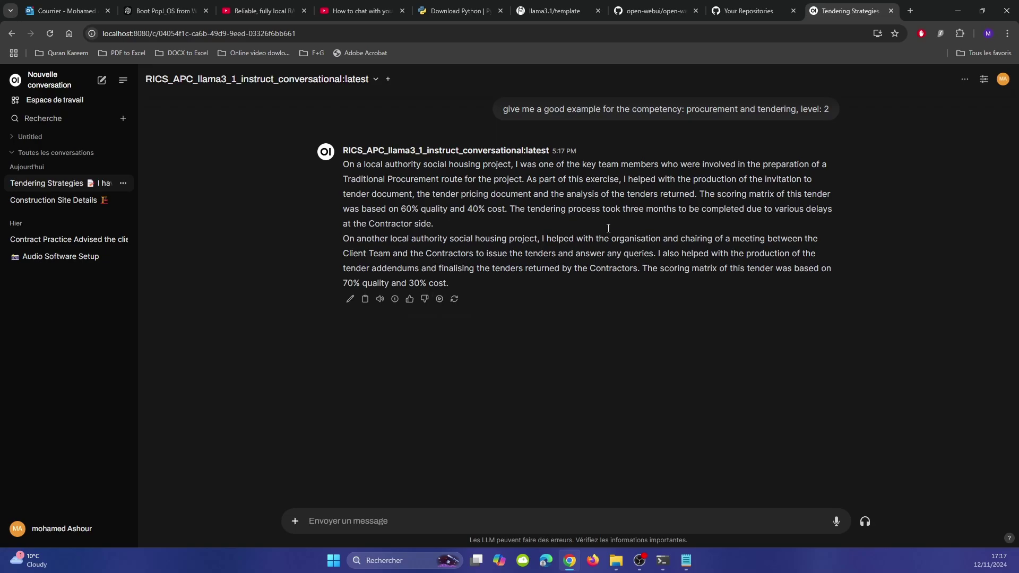
drag(532, 181, 773, 181)
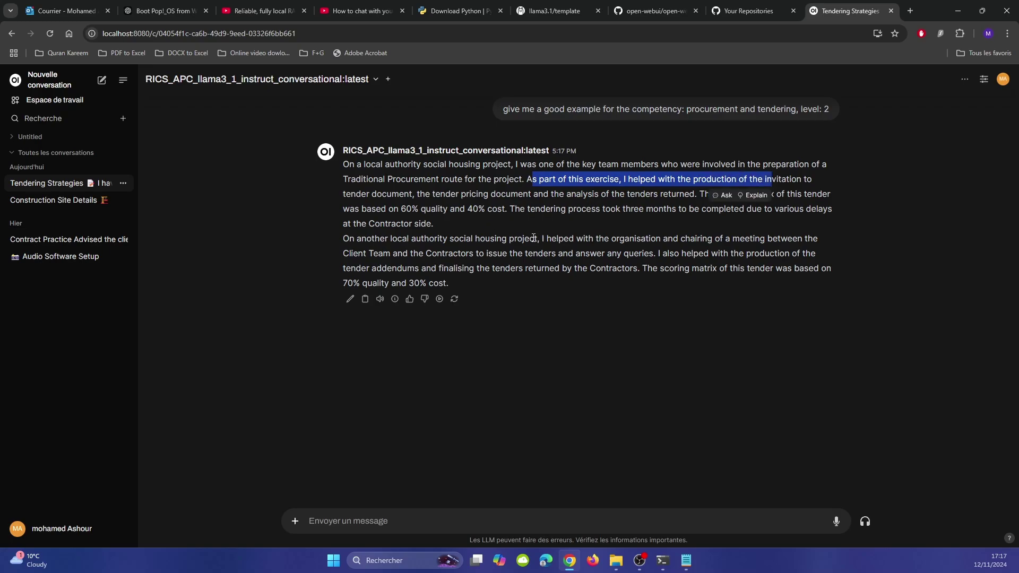
drag(542, 239, 704, 240)
click(639, 285)
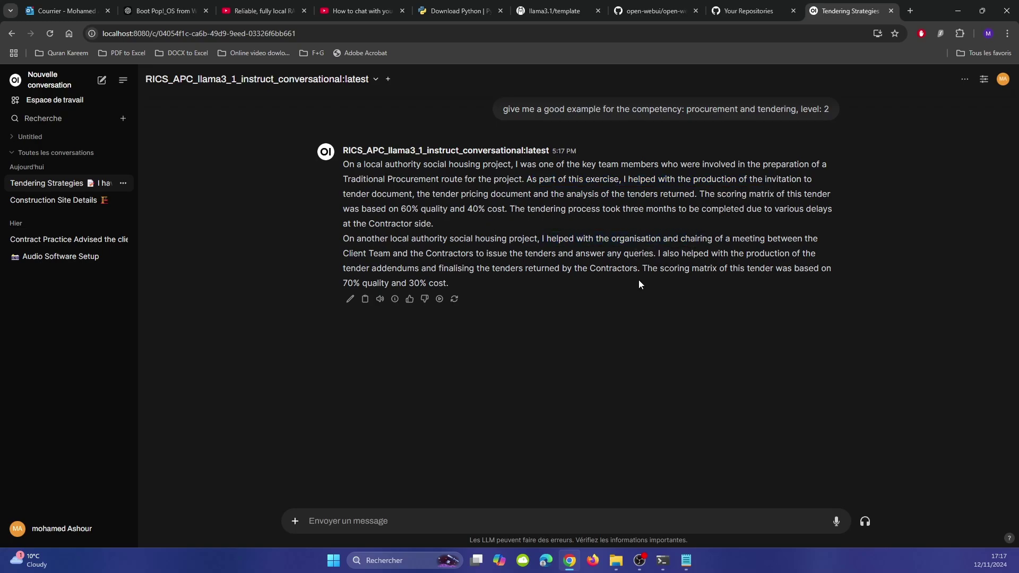
Step: Select the end of the level 2 prompt, then highlight the level 3 answer's closing and contributions sentences
drag(831, 112, 578, 118)
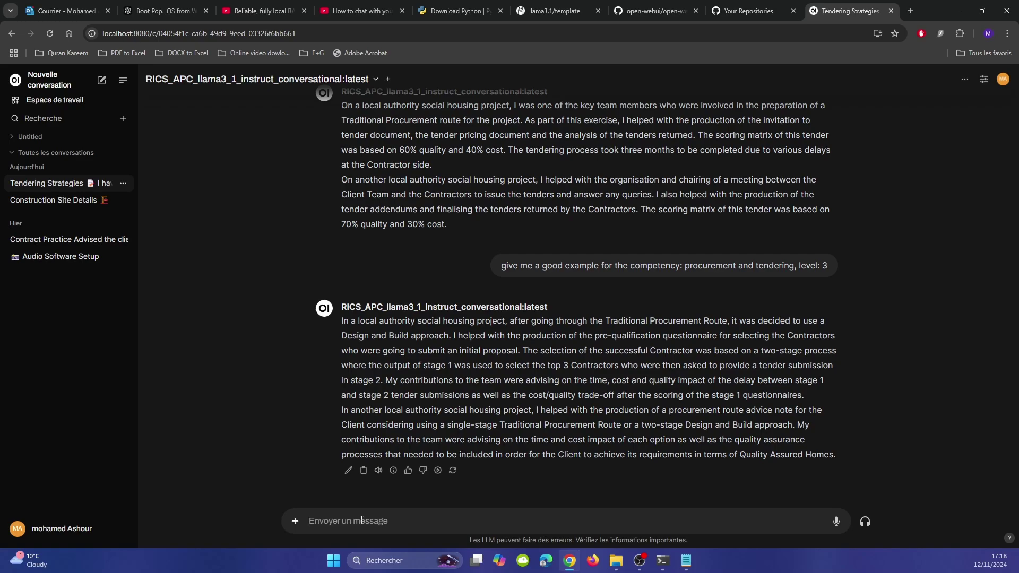
drag(791, 425, 748, 458)
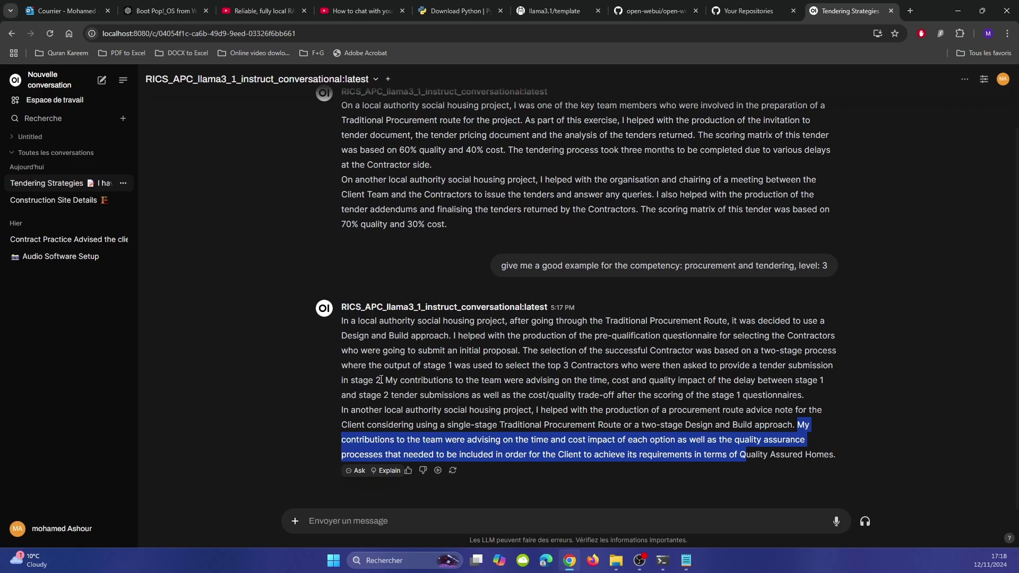
drag(390, 384, 579, 395)
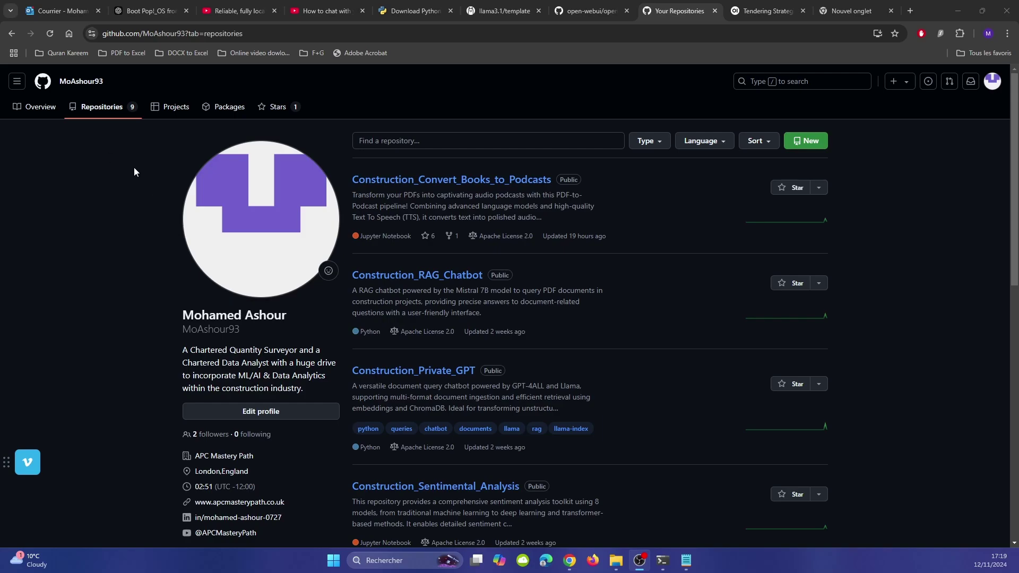
Step: Scroll down through the GitHub repository list and back toward the top
scroll(518, 190, down, 3)
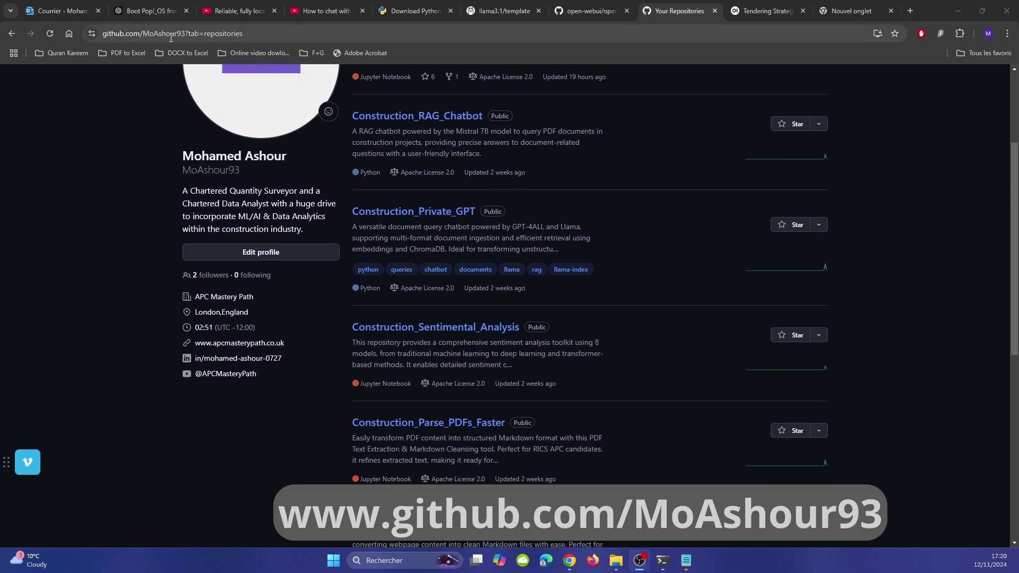
scroll(449, 186, down, 5)
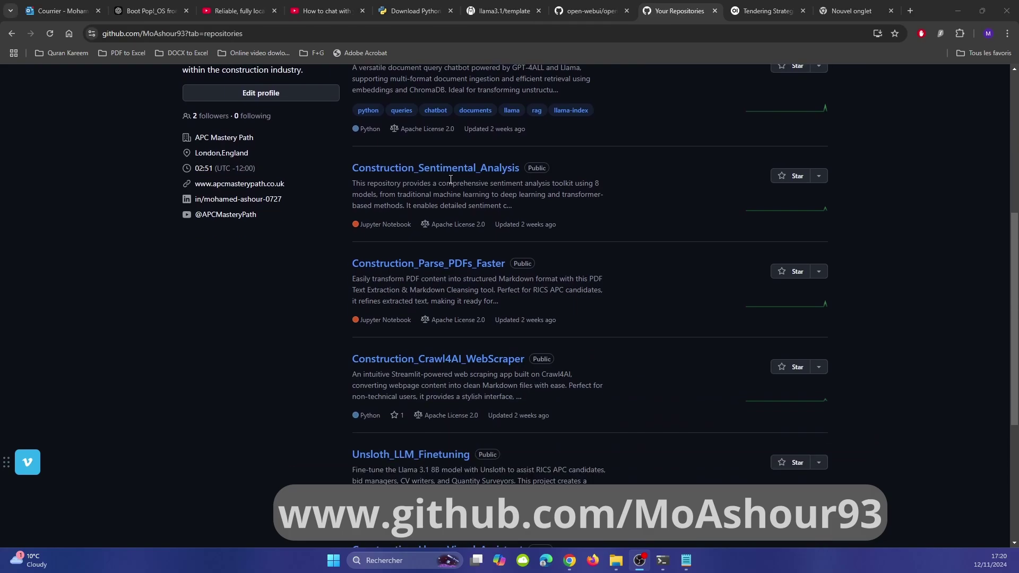
scroll(452, 180, down, 1)
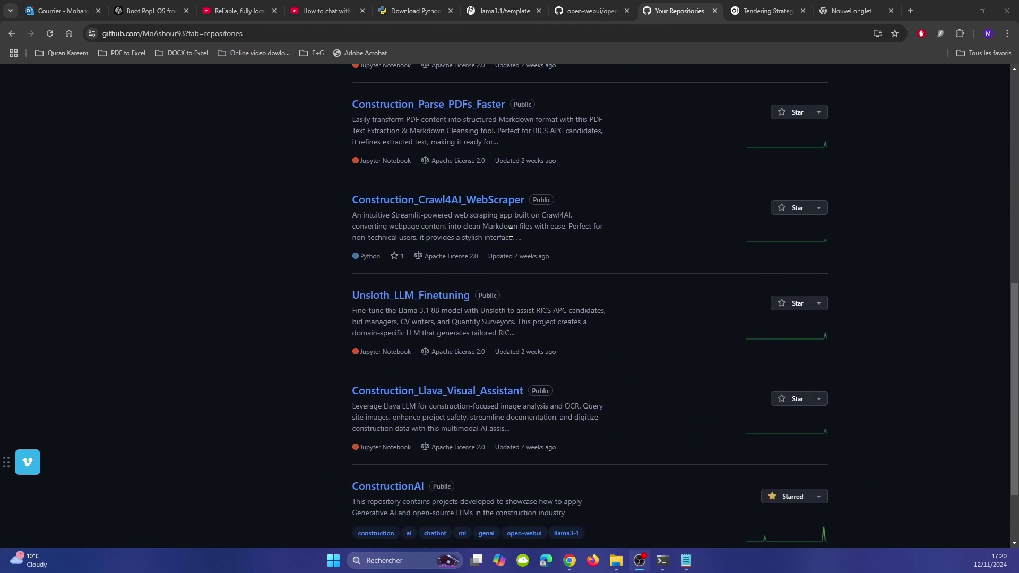
scroll(534, 271, up, 7)
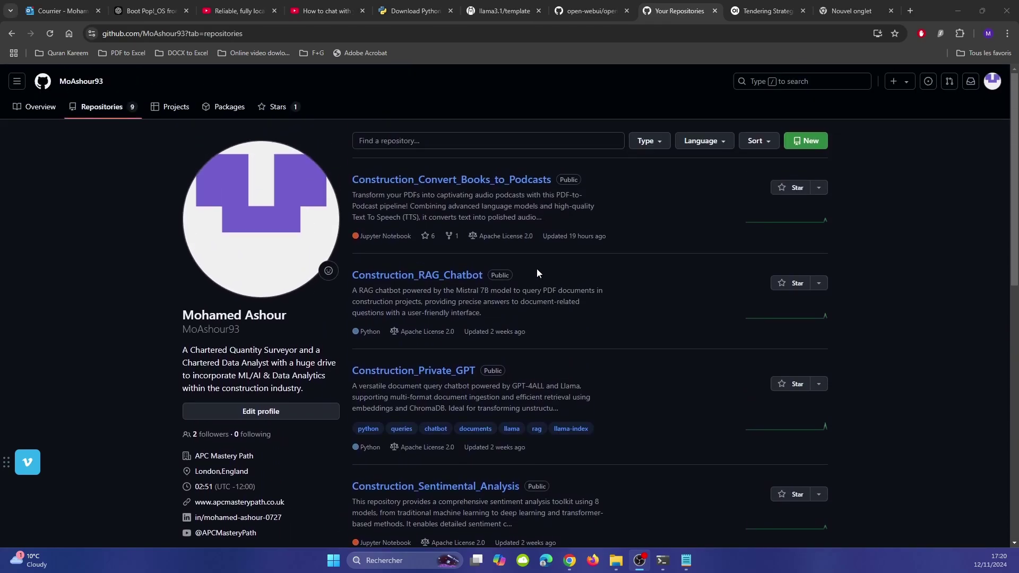
Step: Open the Construction_Convert_Books_to_Podcasts repository, read down its README, then return to the top
click(435, 181)
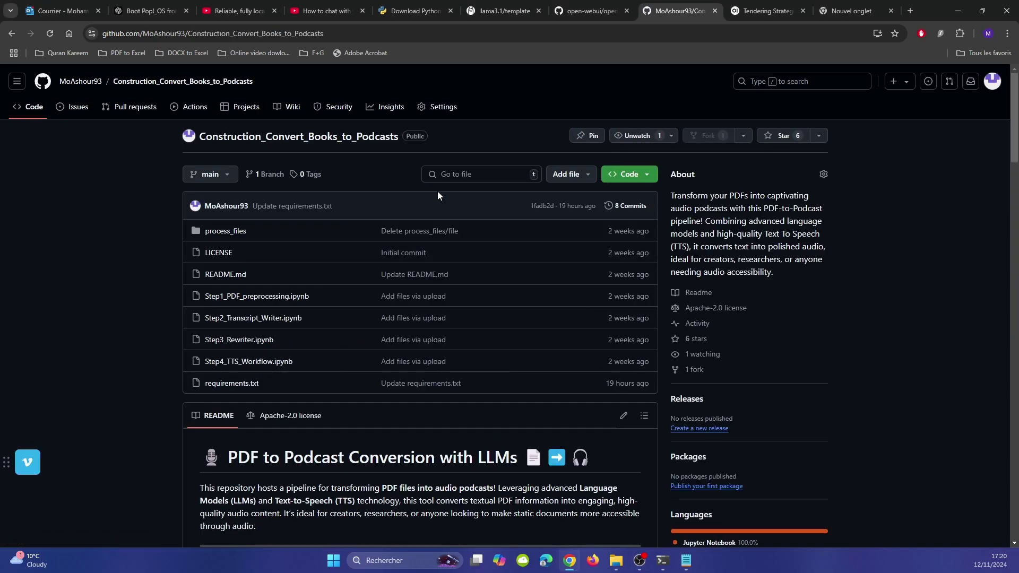
scroll(468, 169, down, 5)
scroll(469, 170, down, 1)
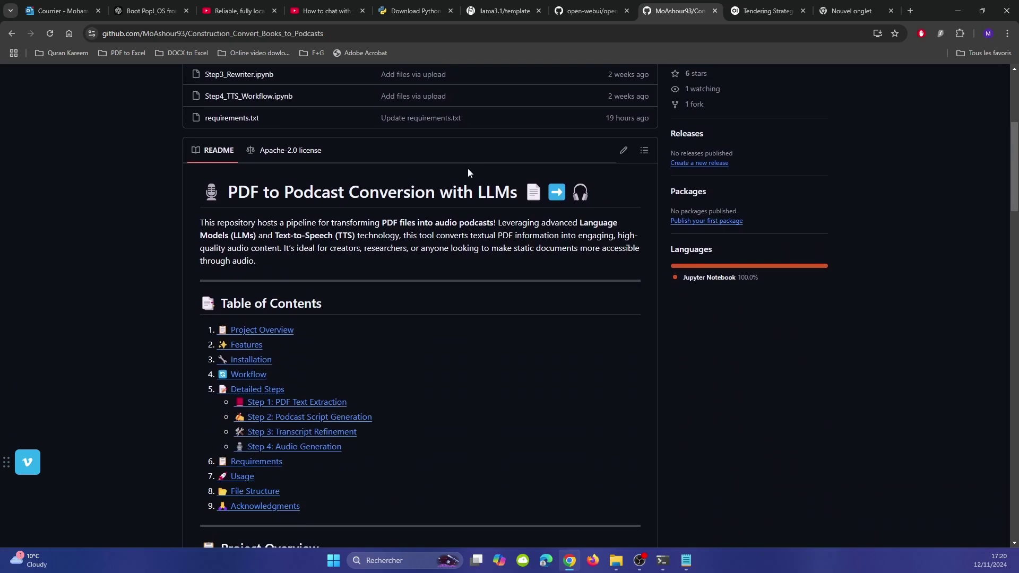
scroll(417, 216, down, 2)
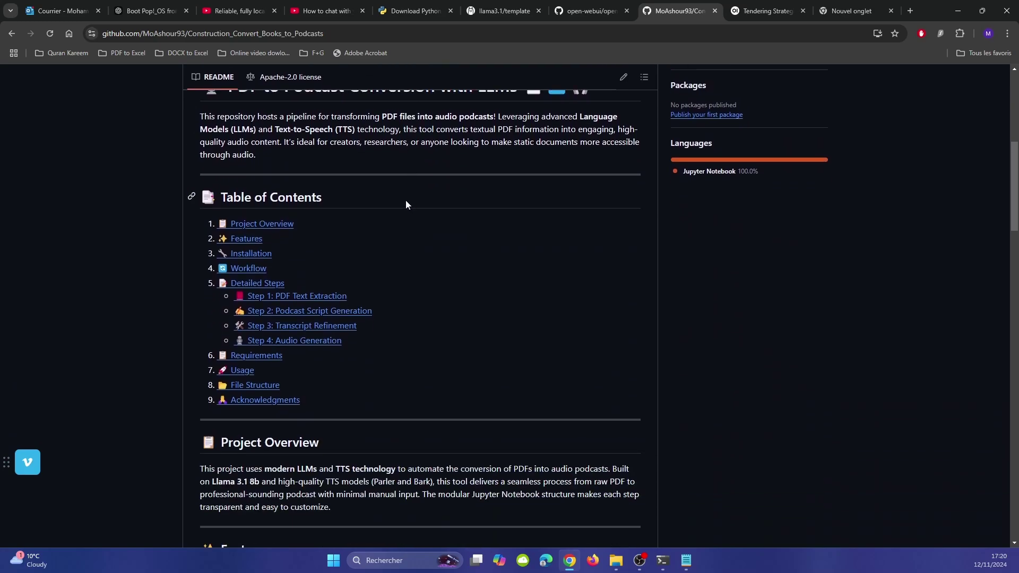
scroll(407, 199, down, 9)
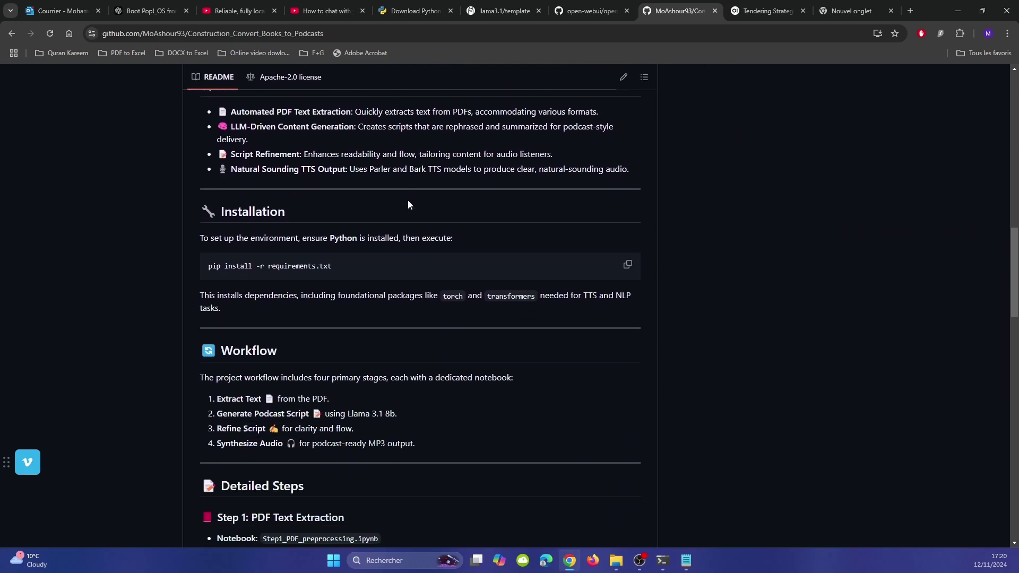
scroll(408, 204, down, 9)
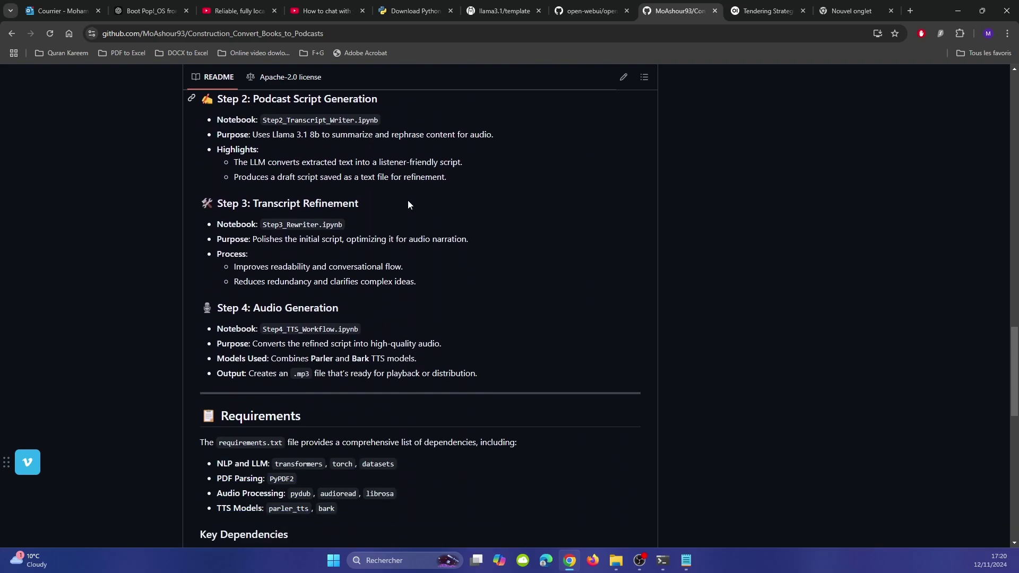
scroll(407, 204, down, 4)
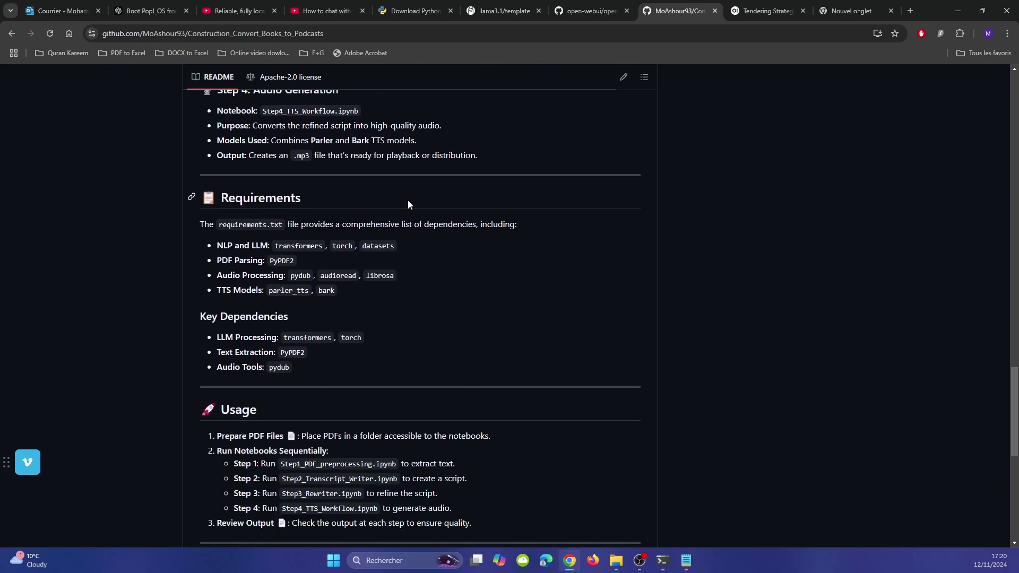
scroll(407, 204, down, 5)
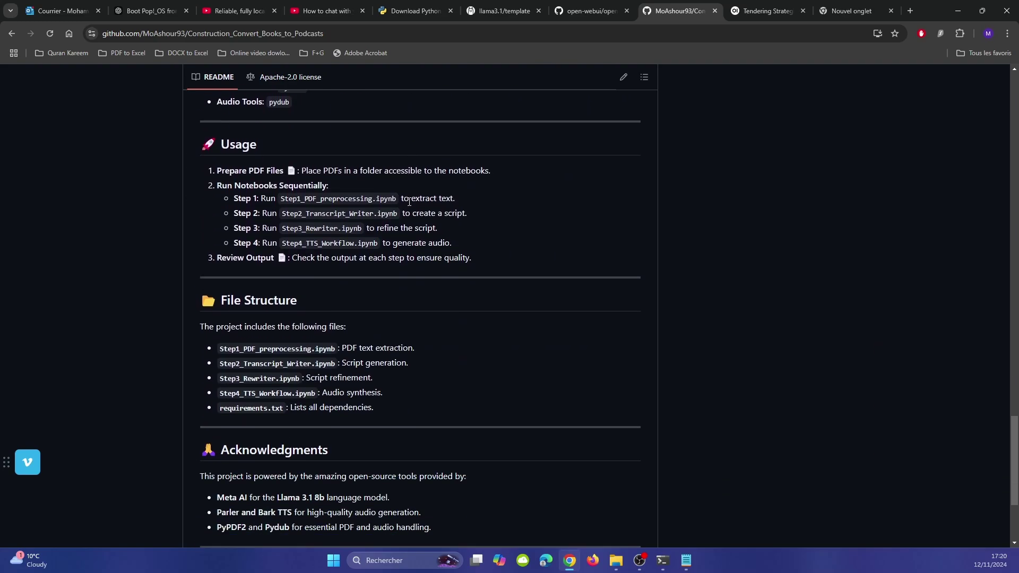
key(Home)
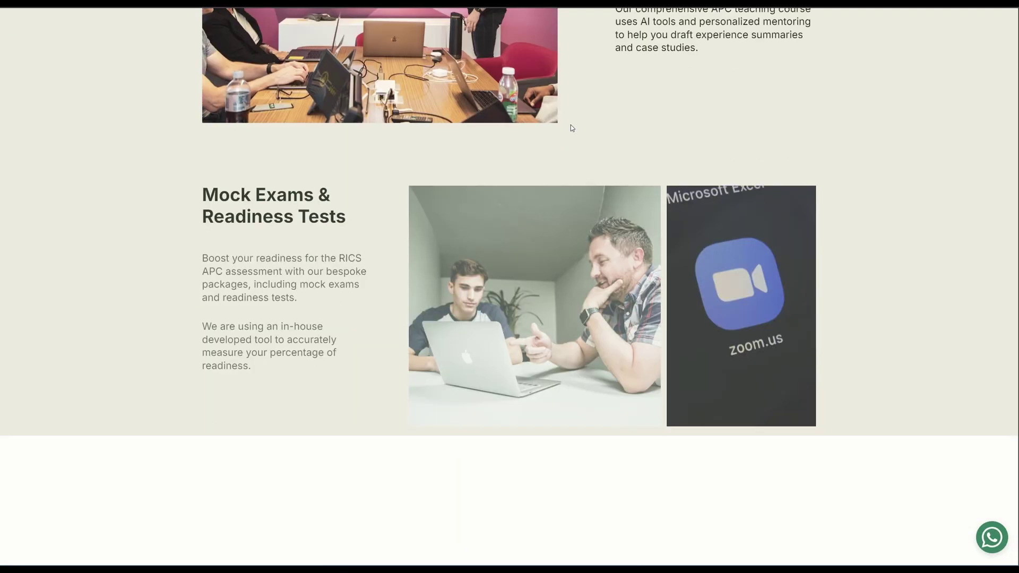
Step: Open the Services page on apcmasterypath.co.uk and scroll through its content
scroll(570, 128, down, 3)
scroll(570, 127, up, 20)
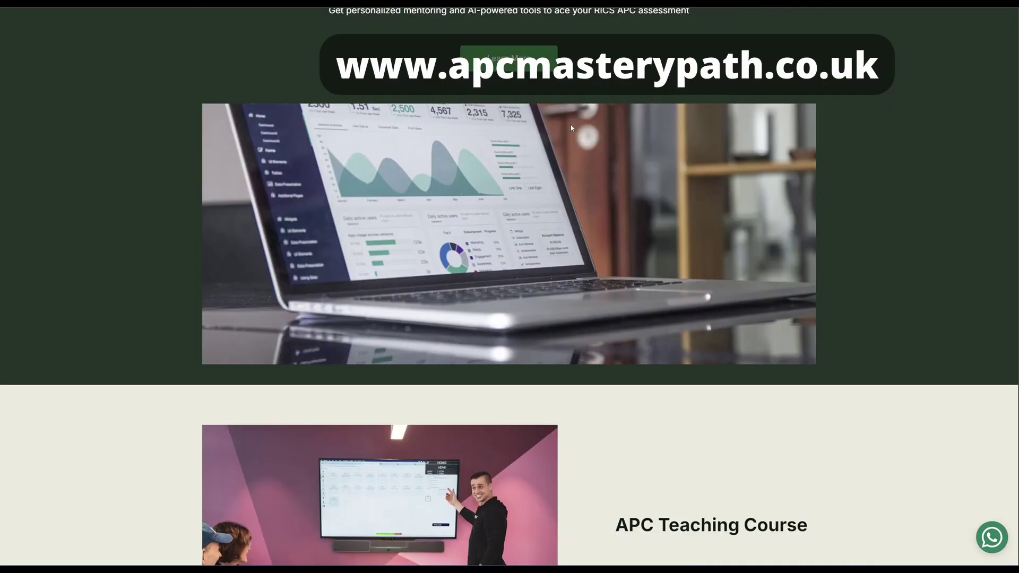
click(439, 108)
scroll(558, 187, down, 15)
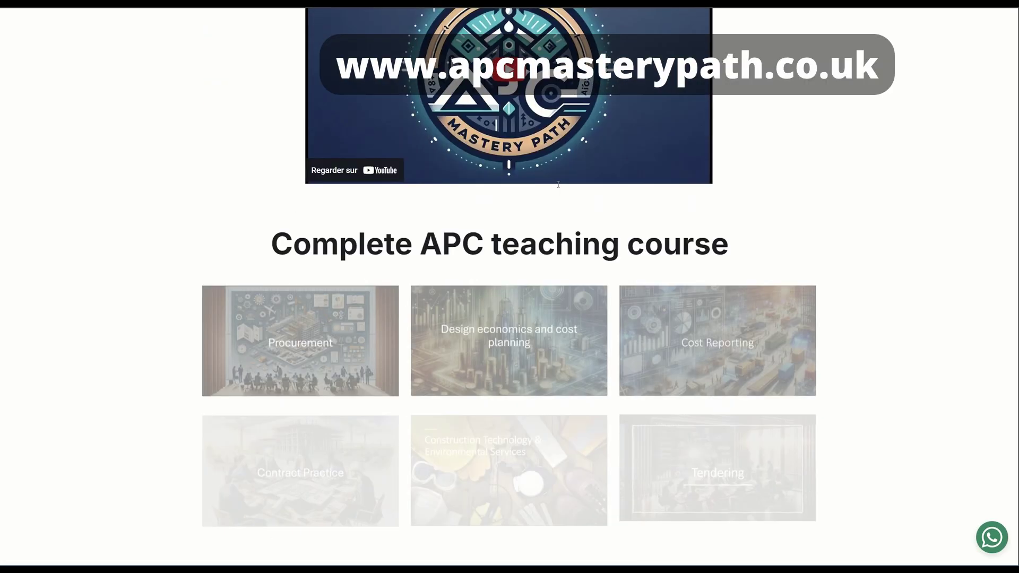
Step: Open the site's Portfolio page and scroll through its content
scroll(558, 187, down, 5)
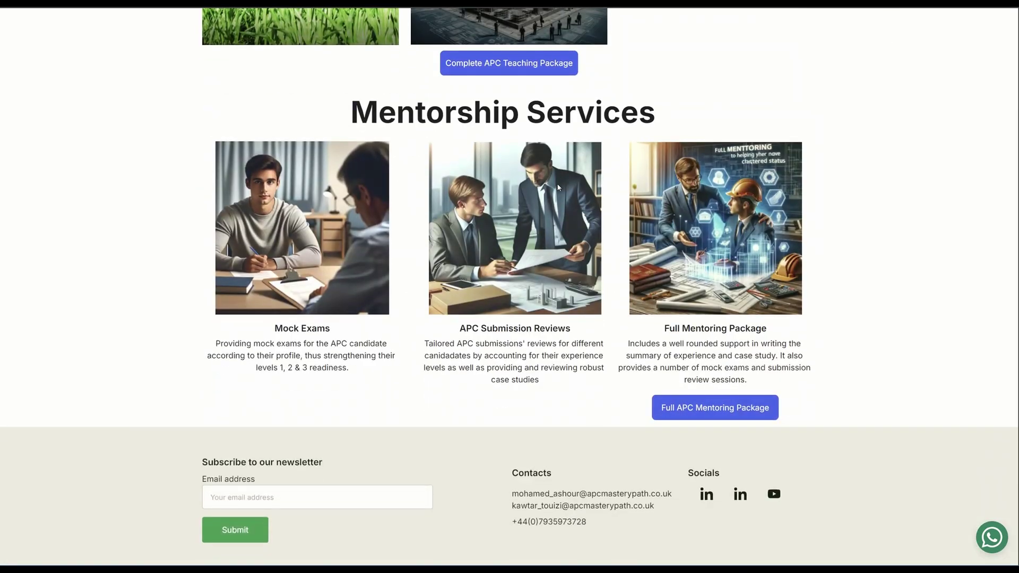
scroll(558, 187, up, 20)
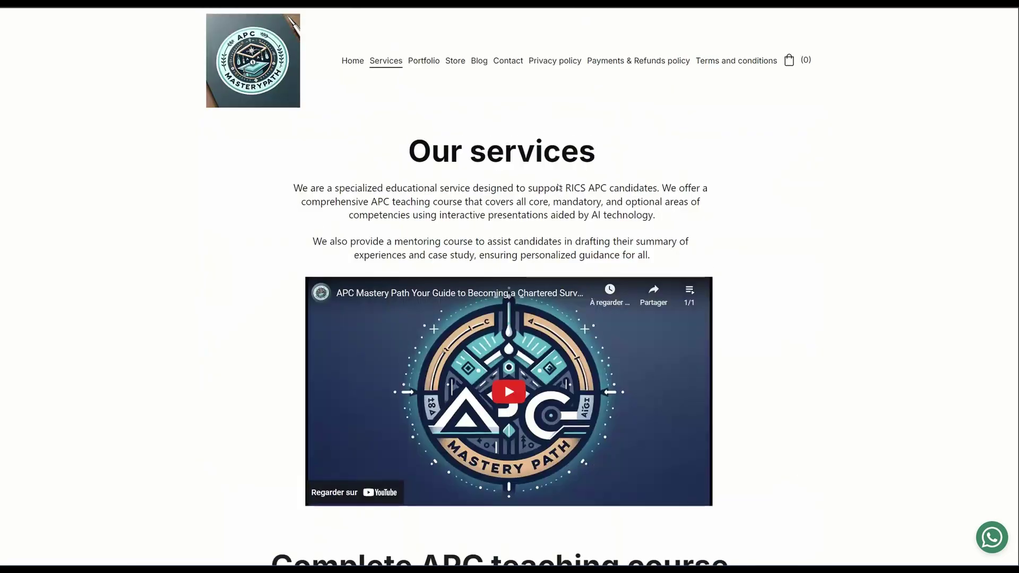
click(436, 64)
scroll(527, 197, down, 20)
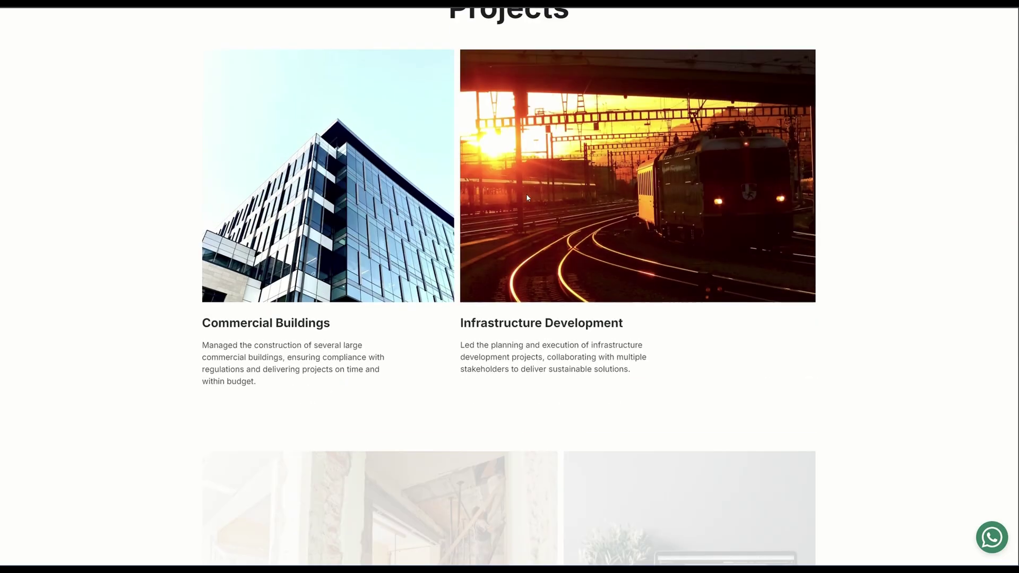
scroll(528, 197, down, 5)
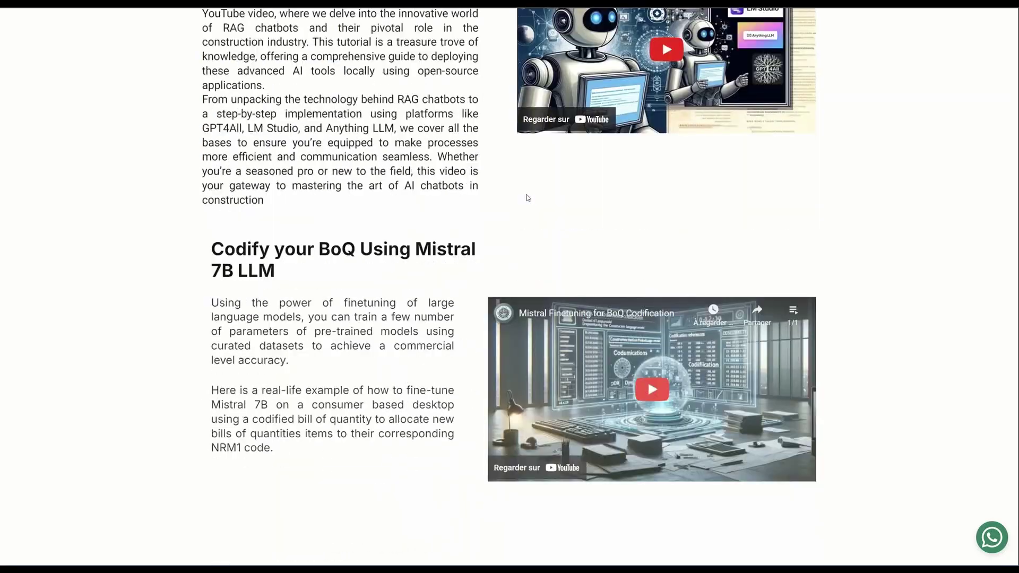
scroll(528, 198, down, 10)
scroll(528, 198, up, 20)
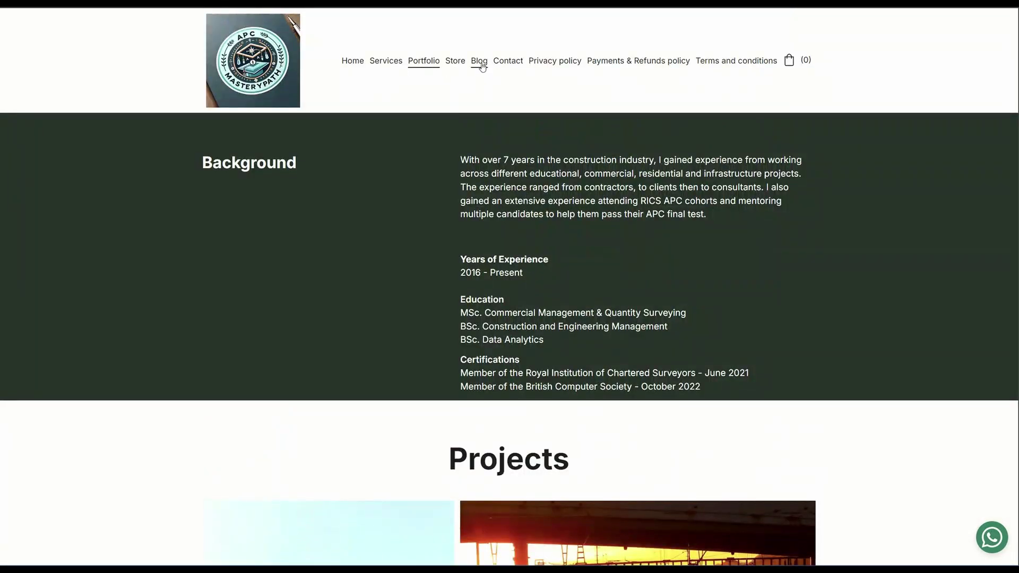
scroll(553, 188, down, 15)
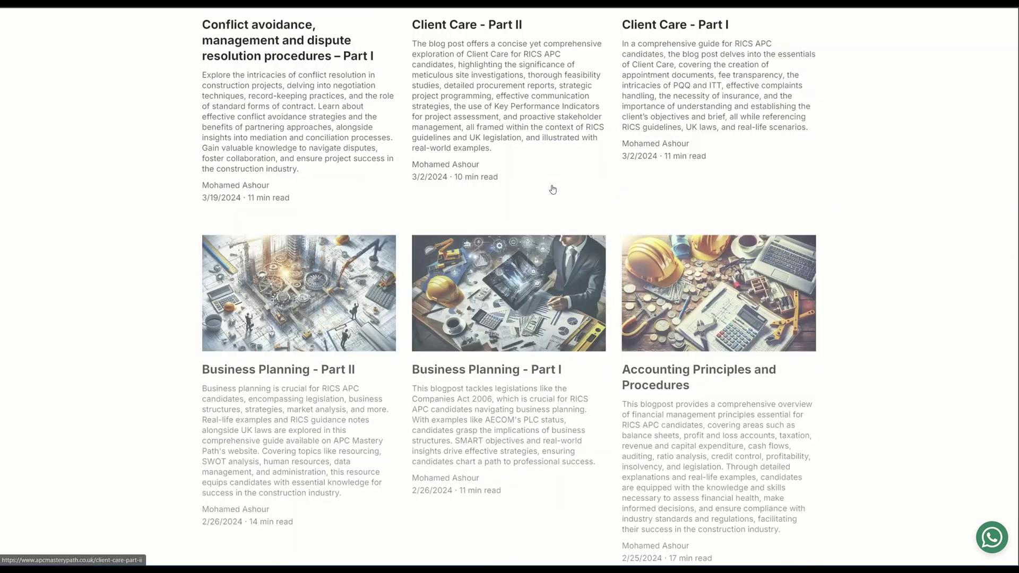